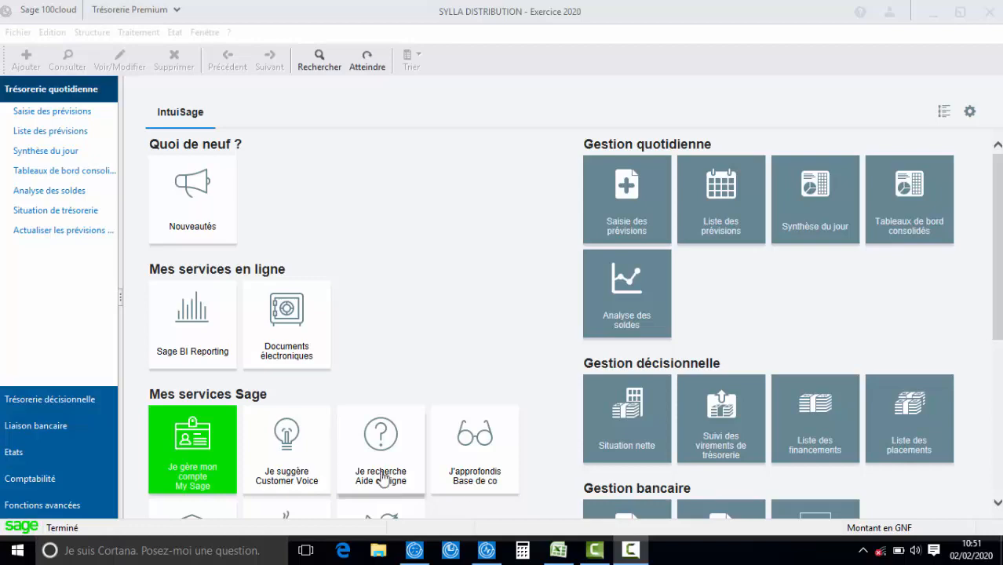
Step: Switch to Sage 100cloud Comptabilité Premium and open the list of entry journals (Saisie des journaux) maximized
{"action": "left_click", "coordinate": [450, 553]}
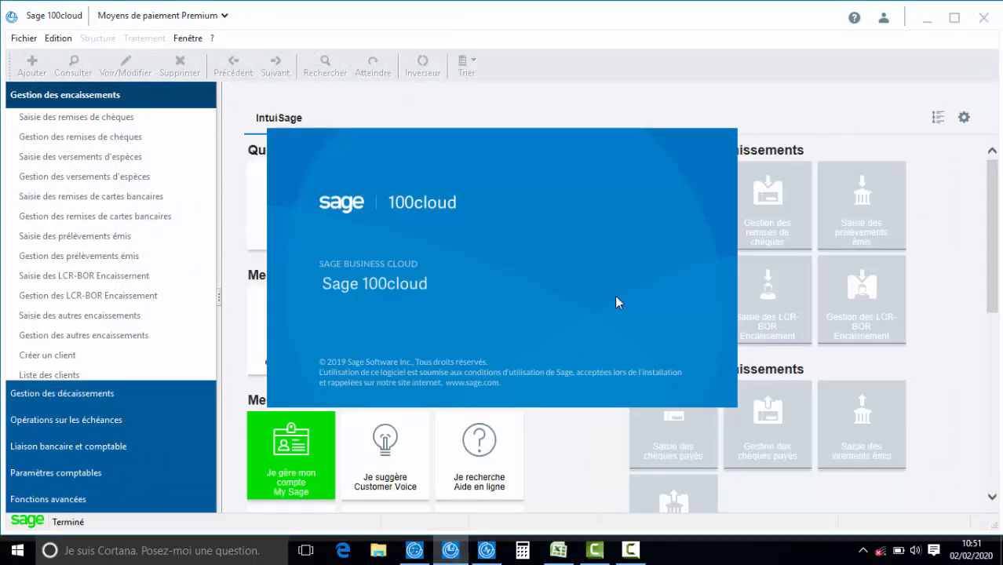
{"action": "left_click", "coordinate": [422, 552]}
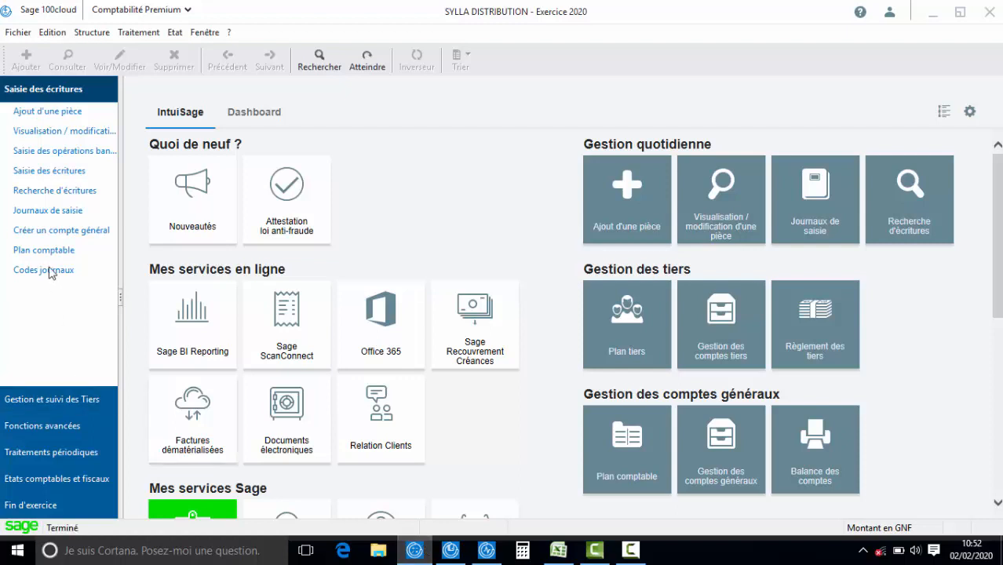
{"action": "left_click", "coordinate": [42, 212]}
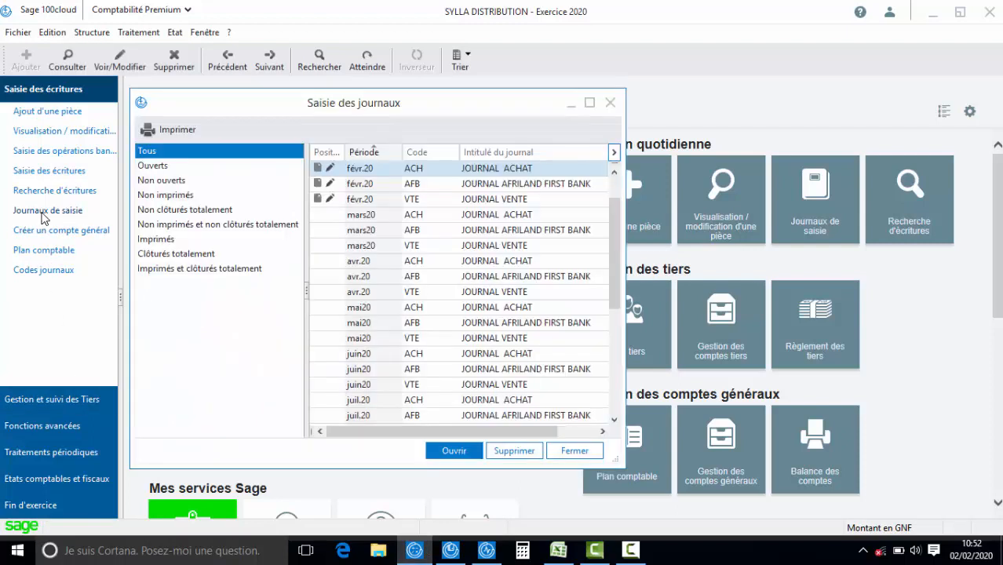
{"action": "left_click", "coordinate": [589, 103]}
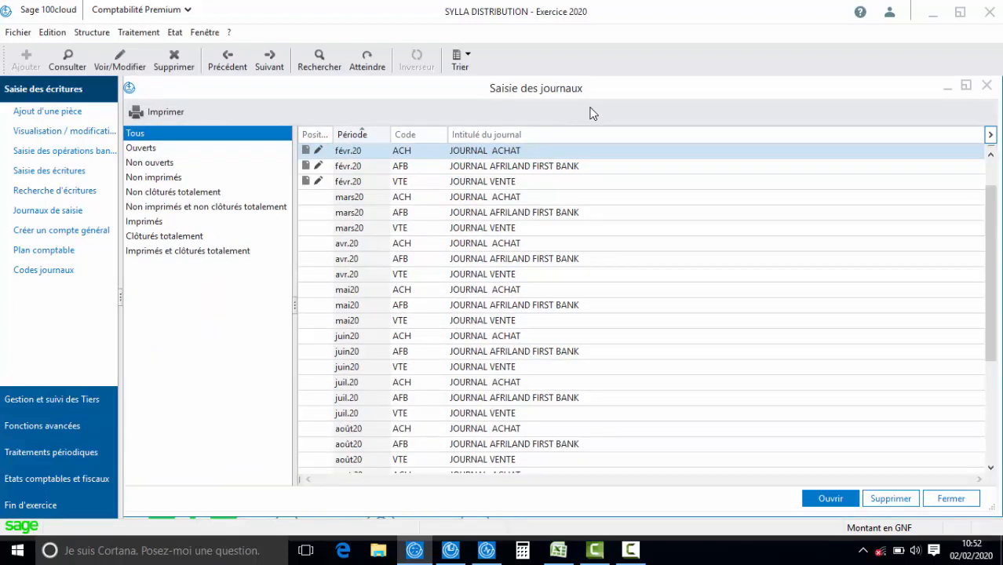
Step: Examine the entries of the February 2020 purchase journal (ACH) and close it
{"action": "double_click", "coordinate": [503, 157]}
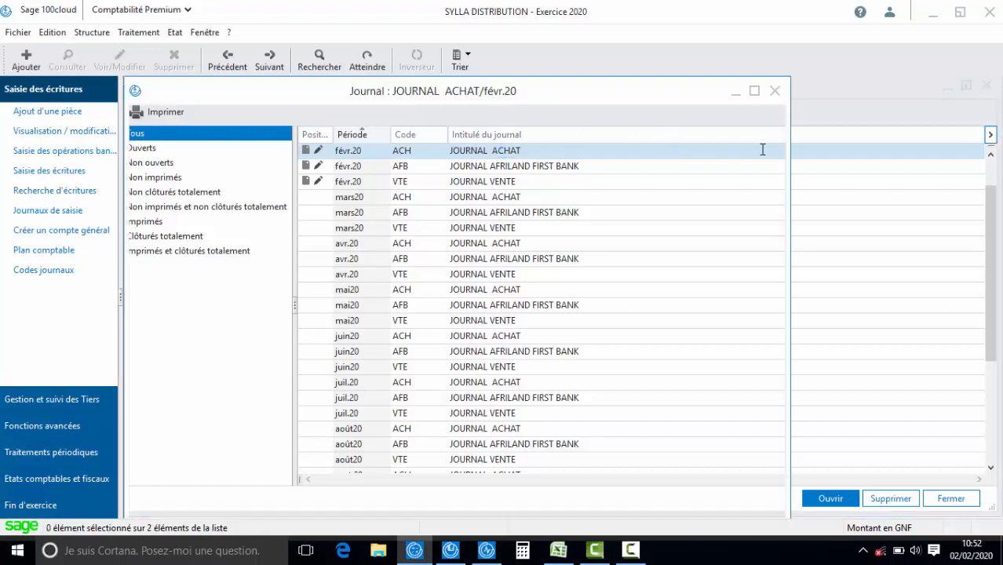
{"action": "left_click", "coordinate": [773, 91]}
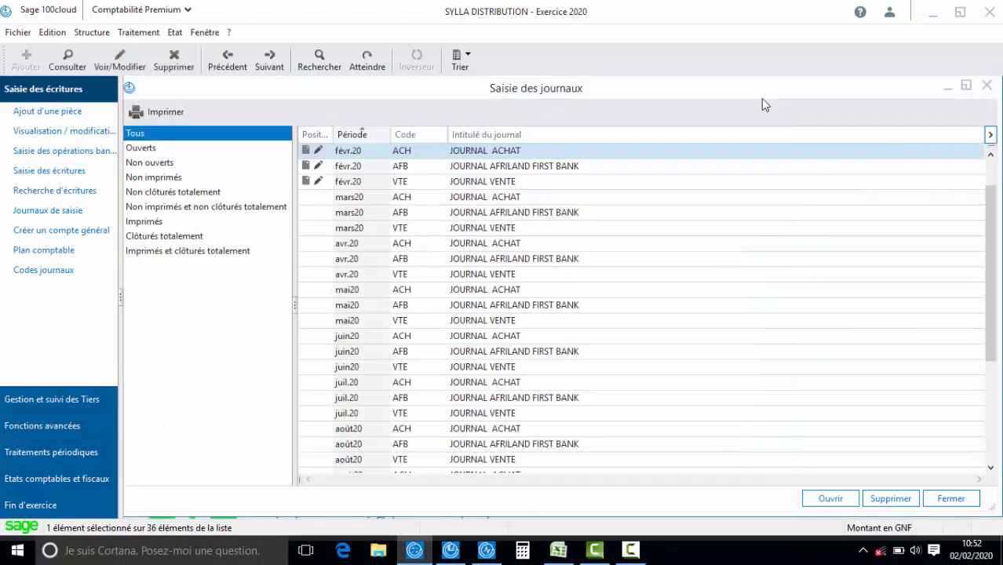
{"action": "left_click", "coordinate": [991, 180]}
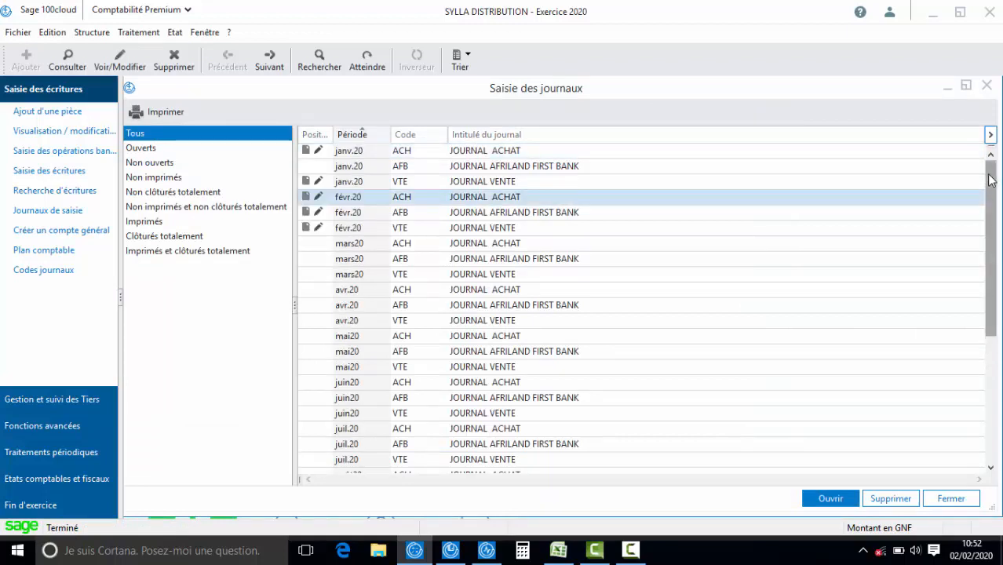
{"action": "double_click", "coordinate": [449, 200]}
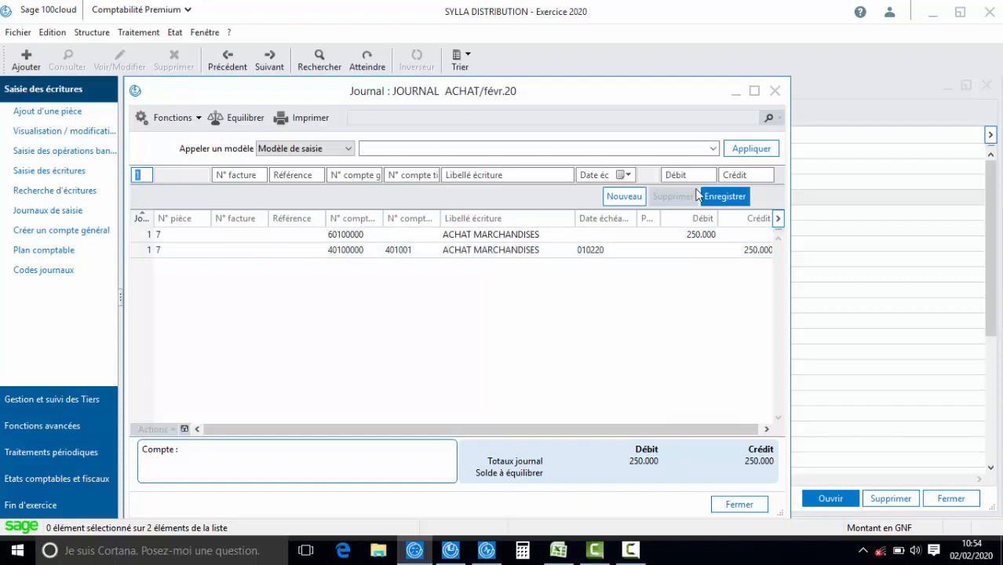
{"action": "left_click", "coordinate": [778, 92]}
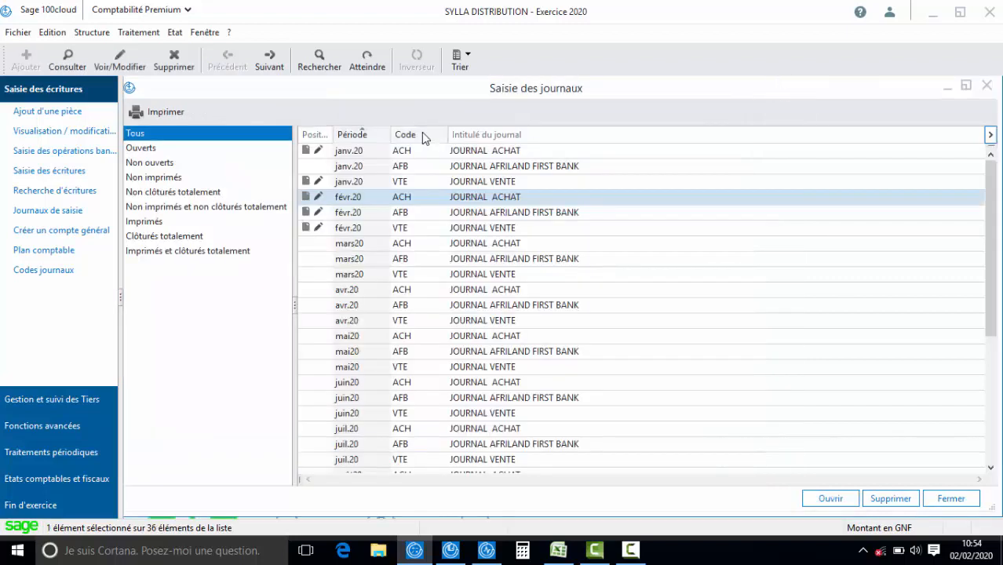
Step: Examine the entries of the January 2020 sales journal (VTE) and close it
{"action": "left_click", "coordinate": [387, 183]}
{"action": "double_click", "coordinate": [387, 186]}
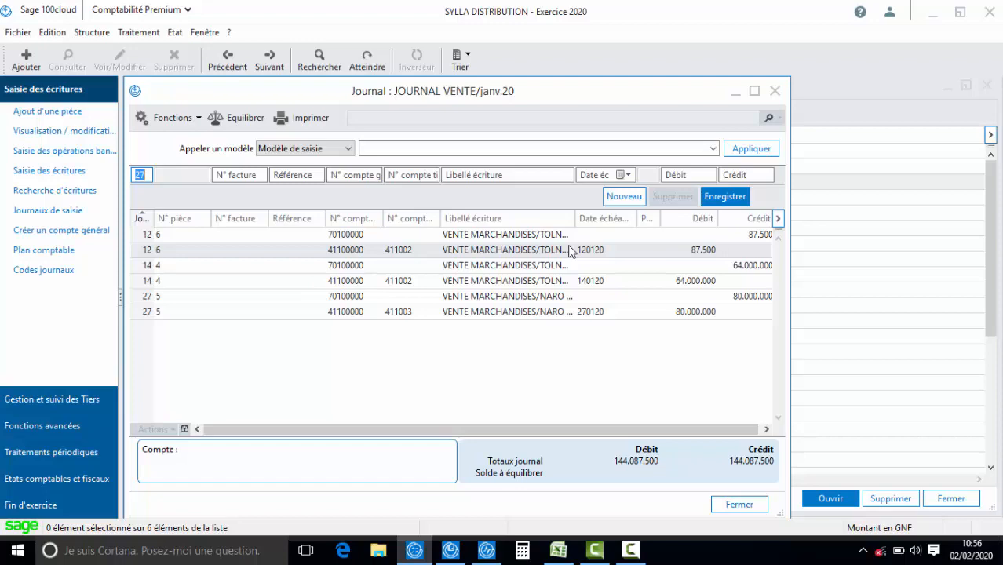
{"action": "left_click", "coordinate": [774, 91]}
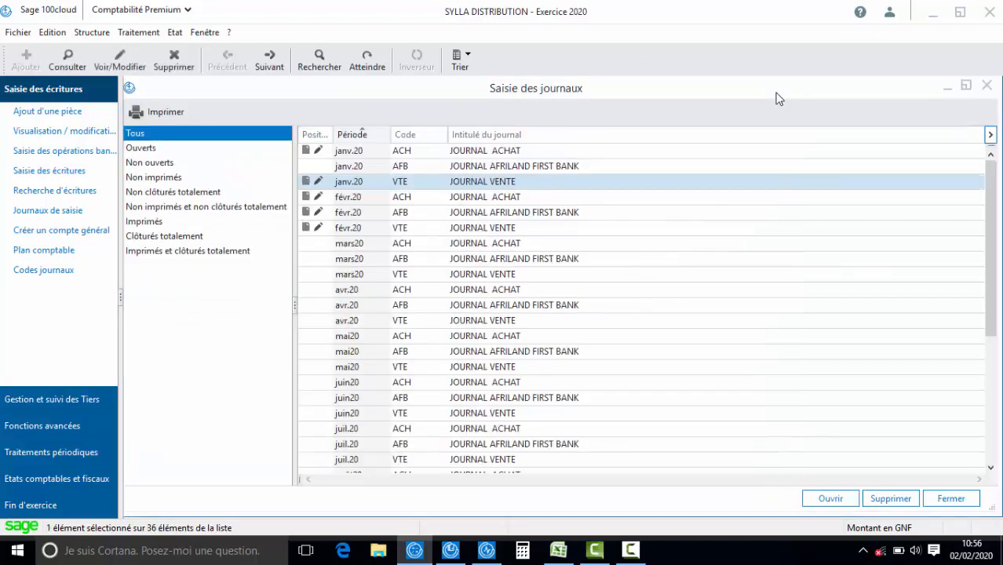
Step: Close the journal list and switch to Sage 100cloud Trésorerie Premium
{"action": "left_click", "coordinate": [985, 86]}
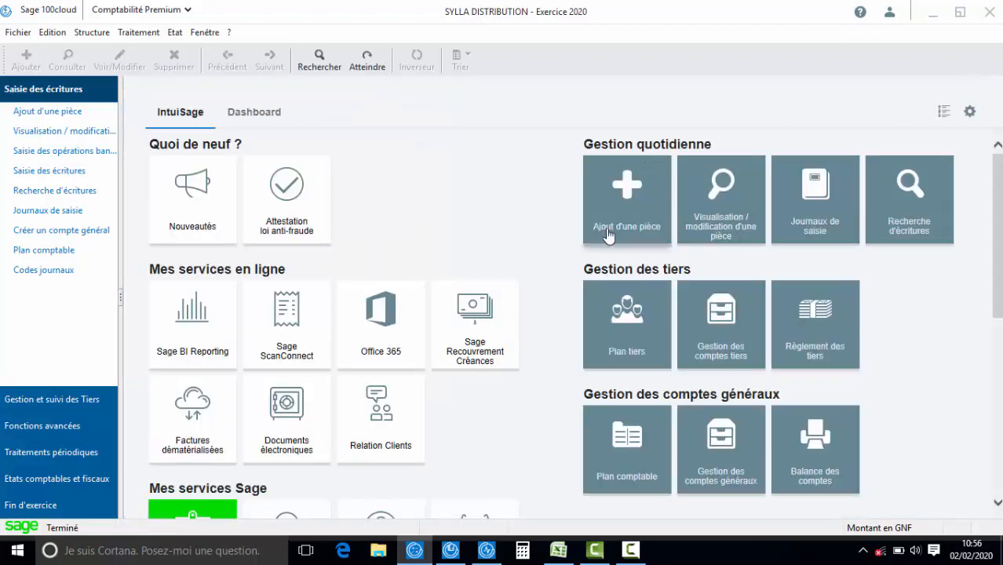
{"action": "left_click", "coordinate": [488, 550]}
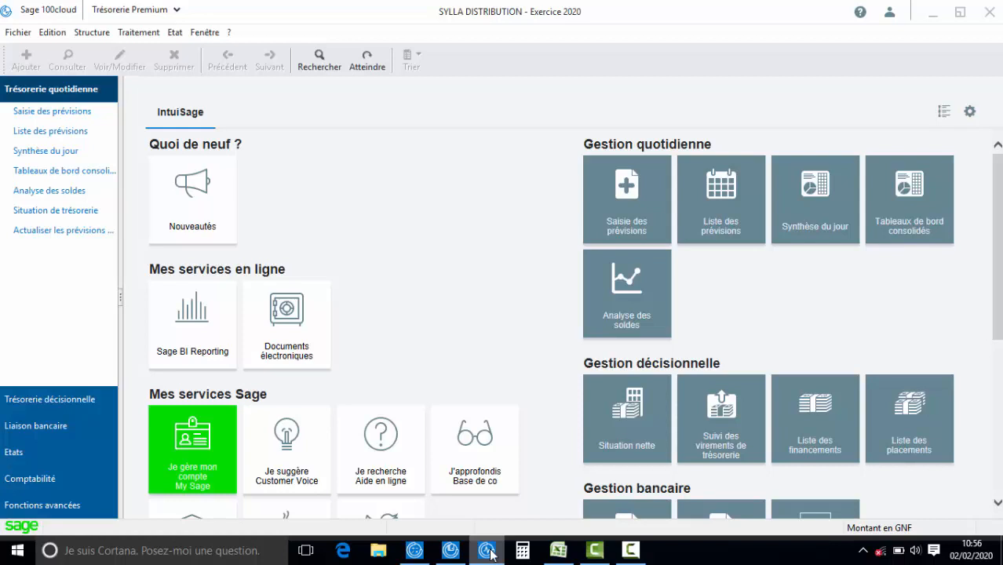
{"action": "key", "text": "XF86AudioLowerVolume"}
{"action": "key", "text": "XF86AudioLowerVolume"}
{"action": "key", "text": "XF86AudioLowerVolume"}
{"action": "key", "text": "XF86AudioLowerVolume"}
{"action": "key", "text": "XF86AudioLowerVolume"}
{"action": "key", "text": "XF86AudioLowerVolume"}
{"action": "key", "text": "XF86AudioLowerVolume"}
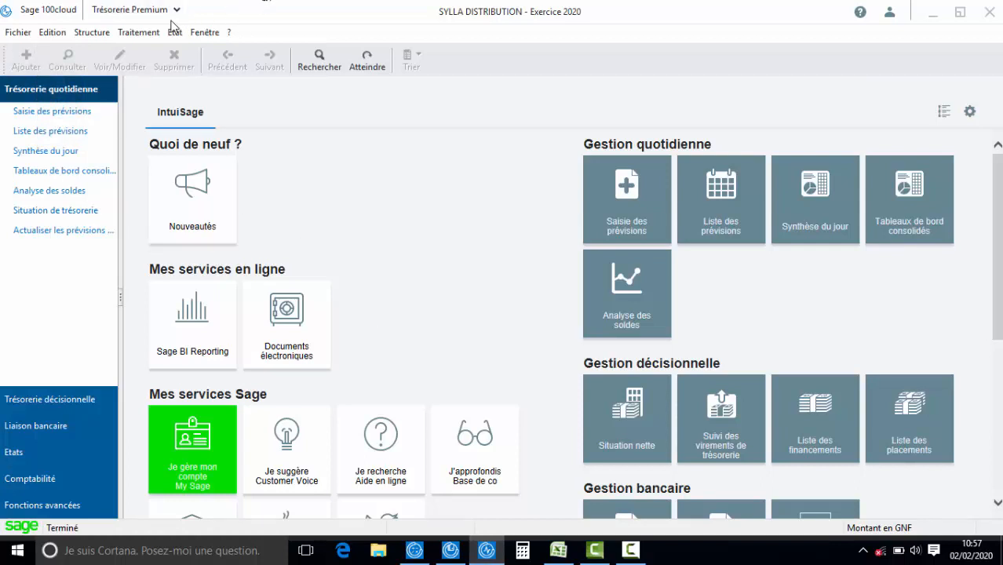
Step: Open the daily treasury management aid (Aide à la gestion quotidienne) and consult its overdue forecasts
{"action": "left_click", "coordinate": [149, 32]}
{"action": "mouse_move", "coordinate": [170, 32]}
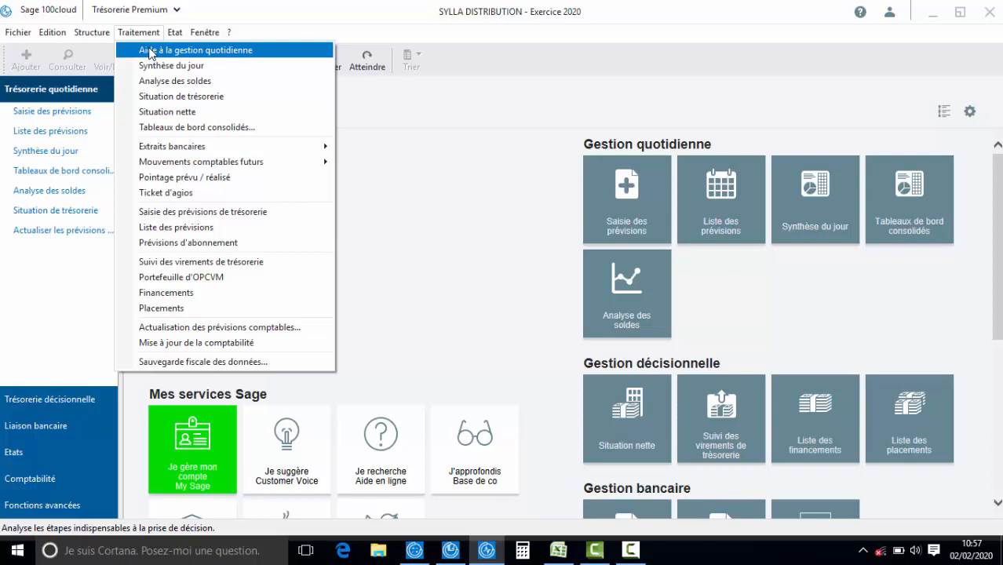
{"action": "left_click", "coordinate": [151, 51]}
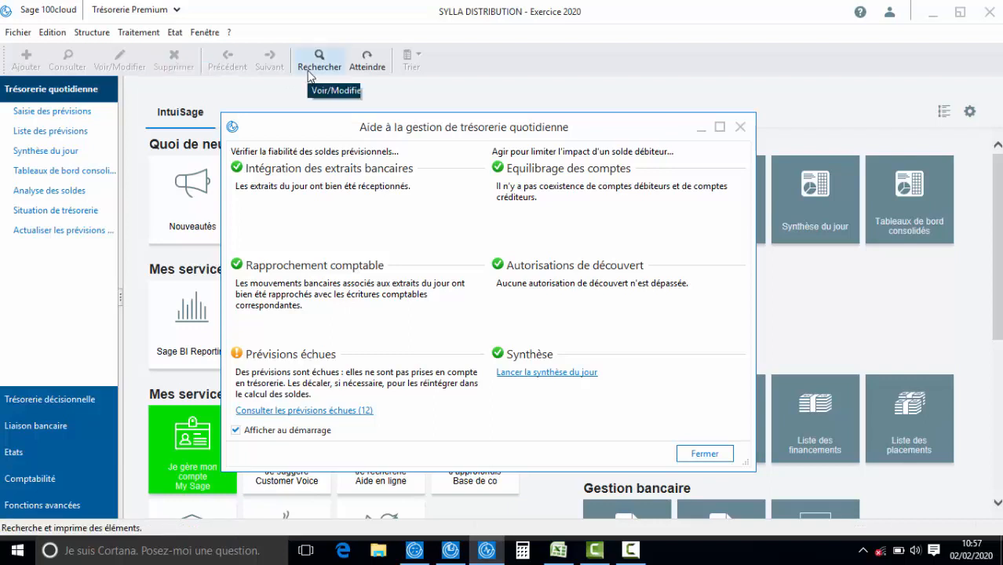
{"action": "left_click_drag", "start_coordinate": [325, 118], "coordinate": [314, 82]}
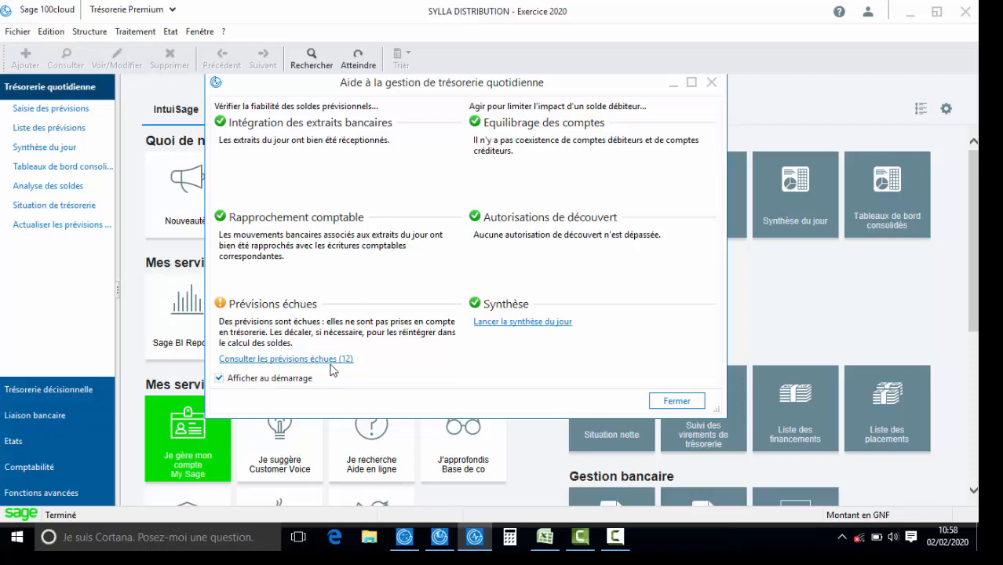
{"action": "left_click", "coordinate": [325, 360]}
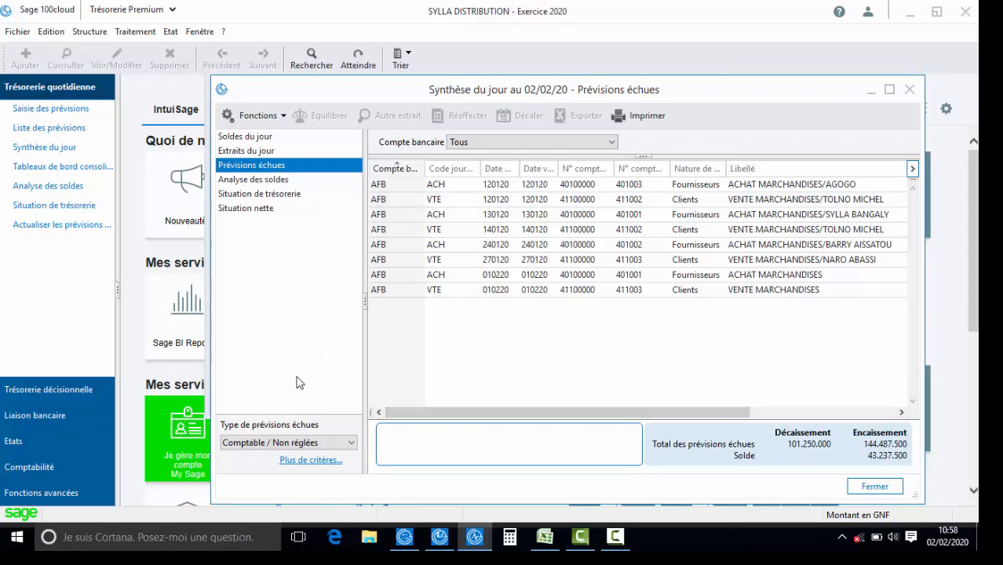
Step: Choose Comptable / Non réglées as the overdue forecast type and look through the listed forecasts
{"action": "left_click", "coordinate": [283, 443]}
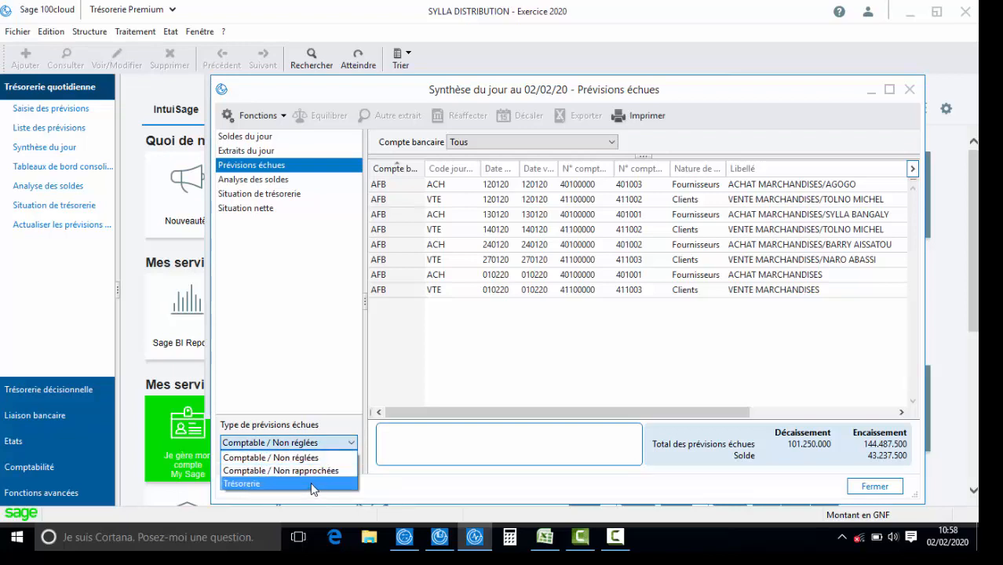
{"action": "left_click", "coordinate": [271, 458]}
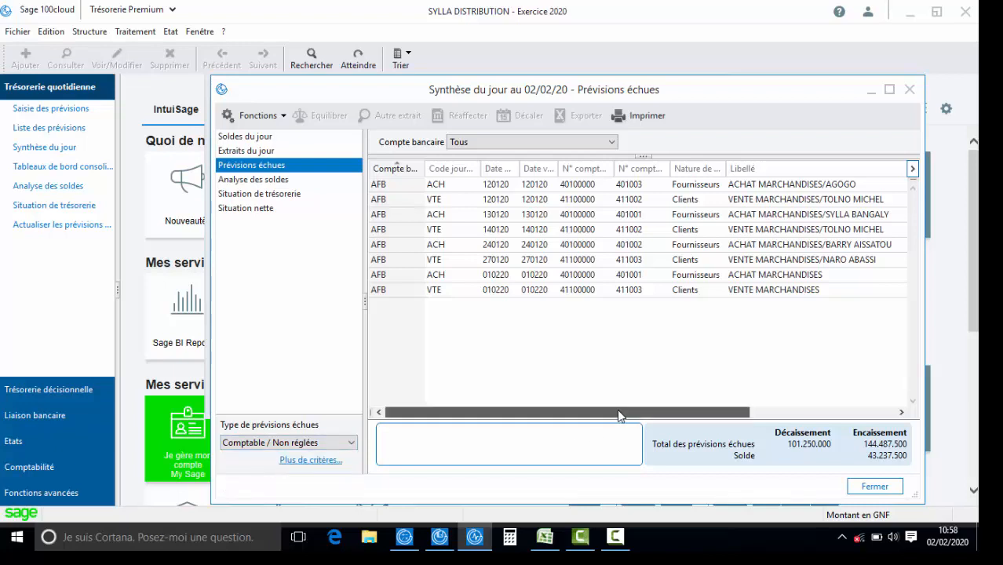
{"action": "mouse_move", "coordinate": [617, 411]}
{"action": "left_mouse_down"}
{"action": "mouse_move", "coordinate": [634, 416]}
{"action": "mouse_move", "coordinate": [605, 418]}
{"action": "left_mouse_up"}
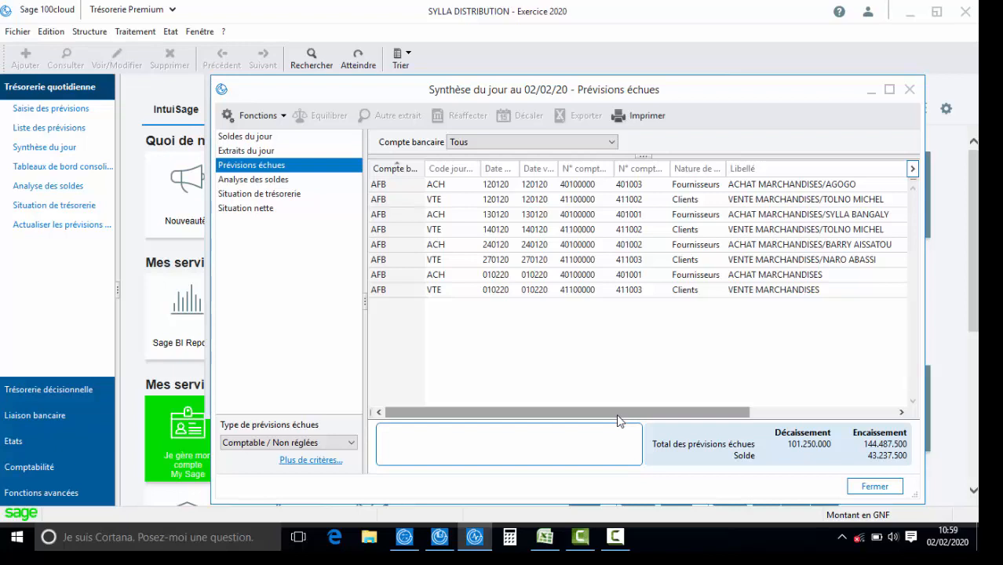
{"action": "left_click_drag", "start_coordinate": [617, 421], "coordinate": [595, 424]}
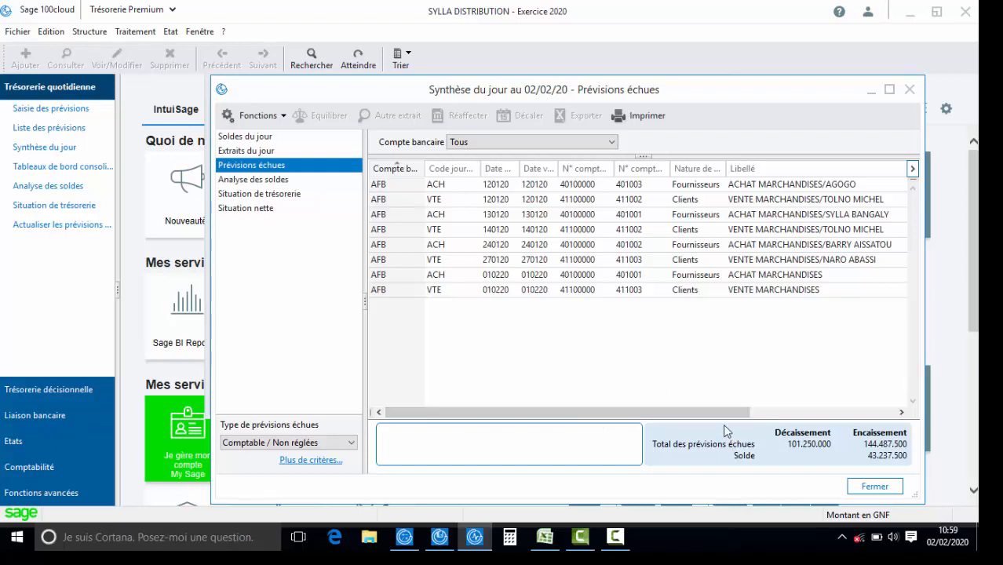
{"action": "left_click_drag", "start_coordinate": [717, 416], "coordinate": [758, 416]}
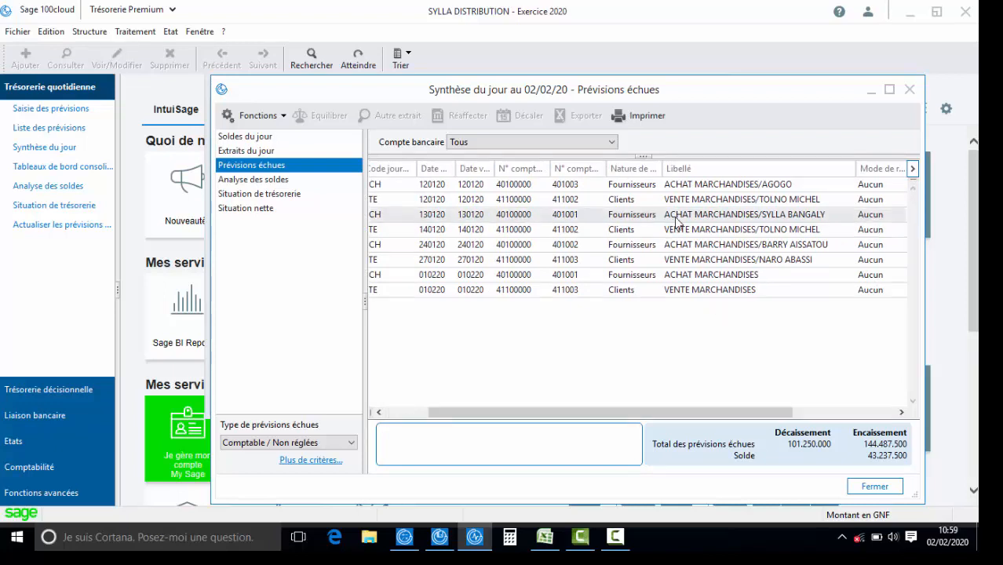
Step: Select the supplier purchase forecast dated 120120 and widen the Date opération and Date valeur columns to show their full headings
{"action": "left_click", "coordinate": [690, 188]}
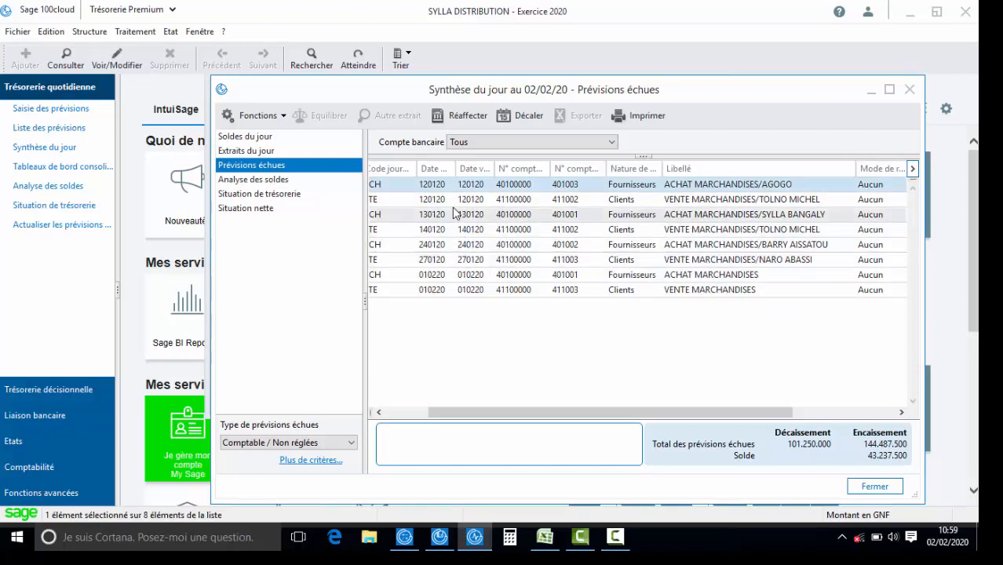
{"action": "left_click_drag", "start_coordinate": [455, 171], "coordinate": [484, 178]}
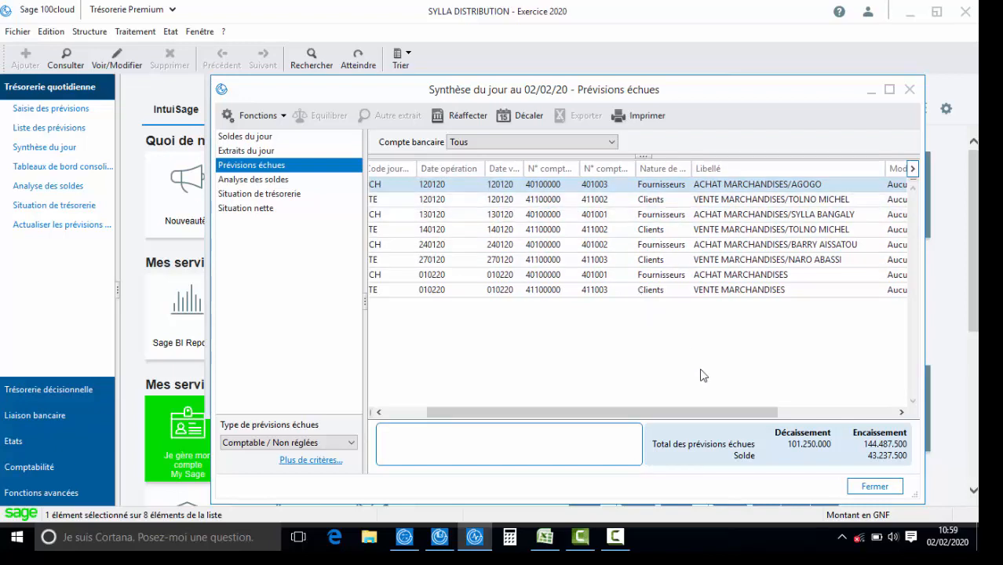
{"action": "left_click_drag", "start_coordinate": [708, 415], "coordinate": [872, 441]}
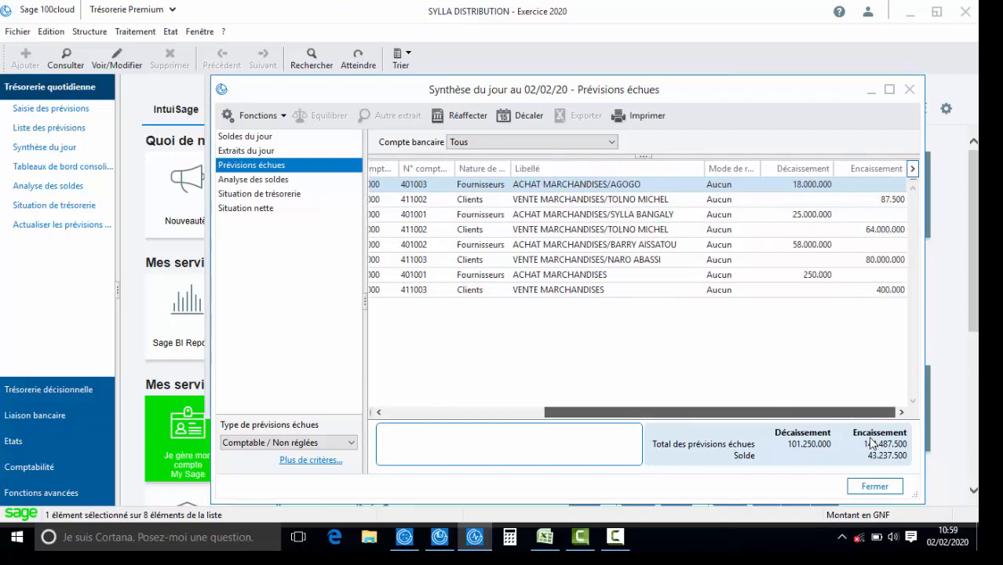
{"action": "left_click_drag", "start_coordinate": [826, 412], "coordinate": [717, 408]}
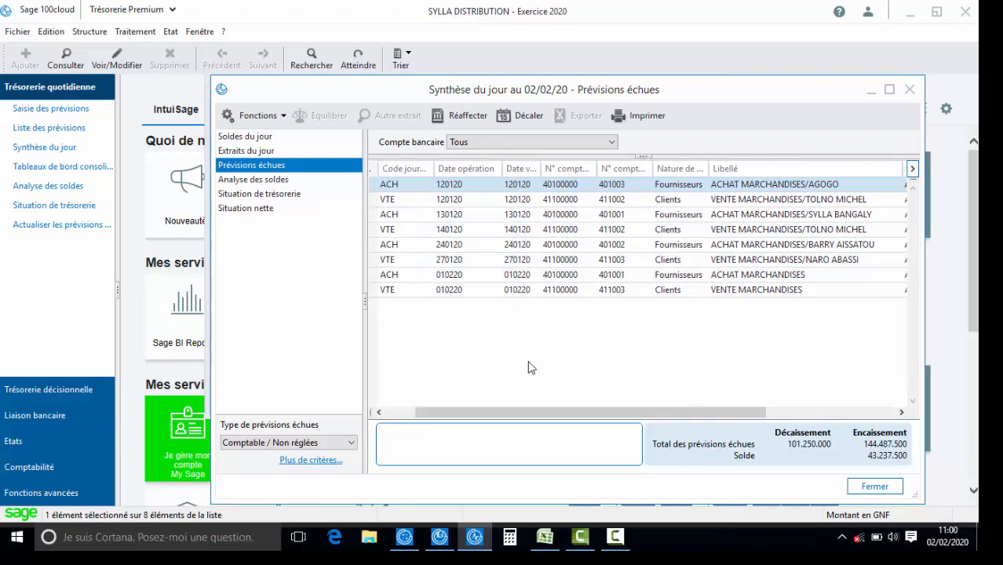
{"action": "left_click_drag", "start_coordinate": [558, 415], "coordinate": [453, 402]}
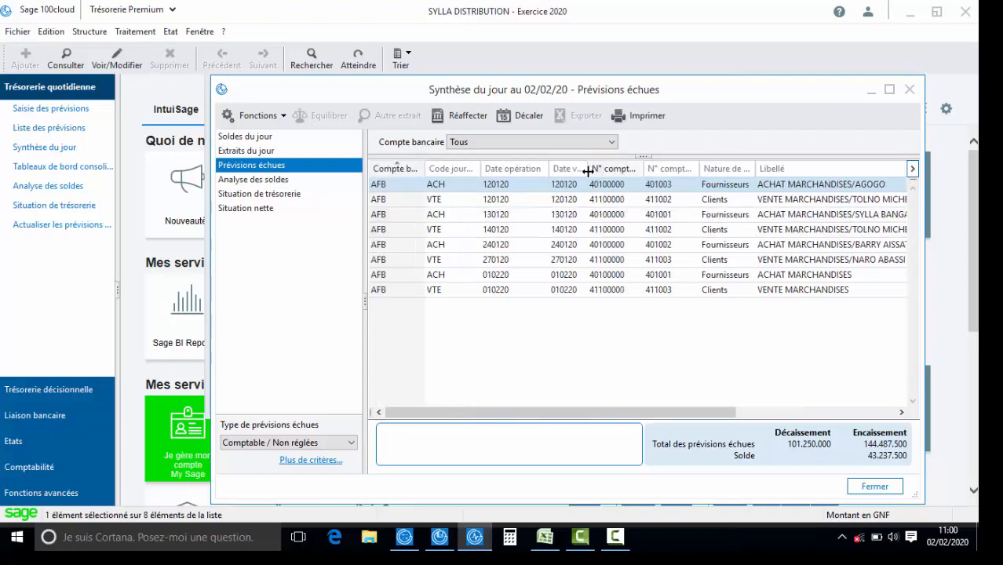
{"action": "left_click_drag", "start_coordinate": [587, 171], "coordinate": [613, 185]}
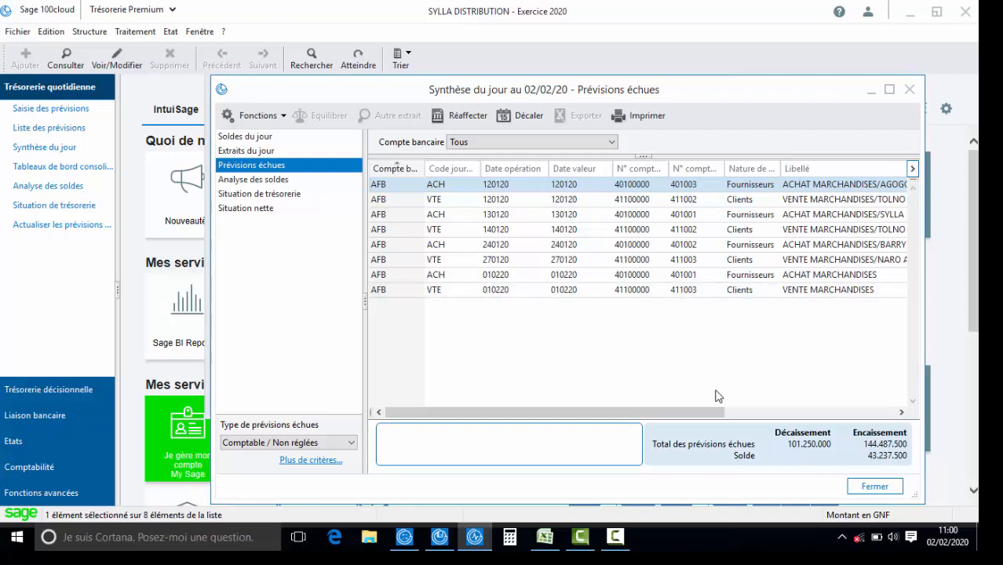
Step: Shift the selected supplier purchase forecast to the new operation date 030220 using the Saisie de la date method
{"action": "left_click_drag", "start_coordinate": [712, 414], "coordinate": [889, 420]}
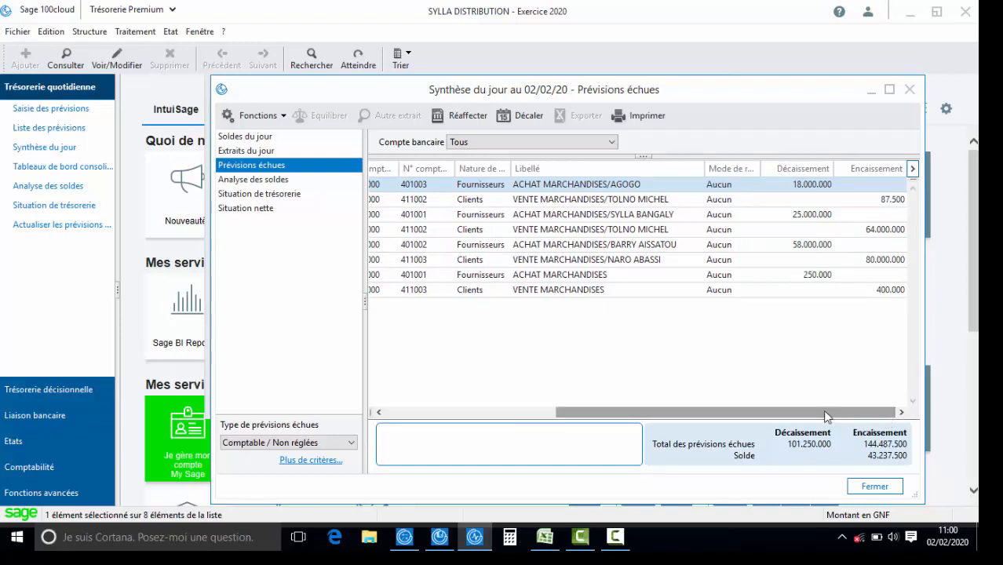
{"action": "left_click_drag", "start_coordinate": [825, 412], "coordinate": [611, 416]}
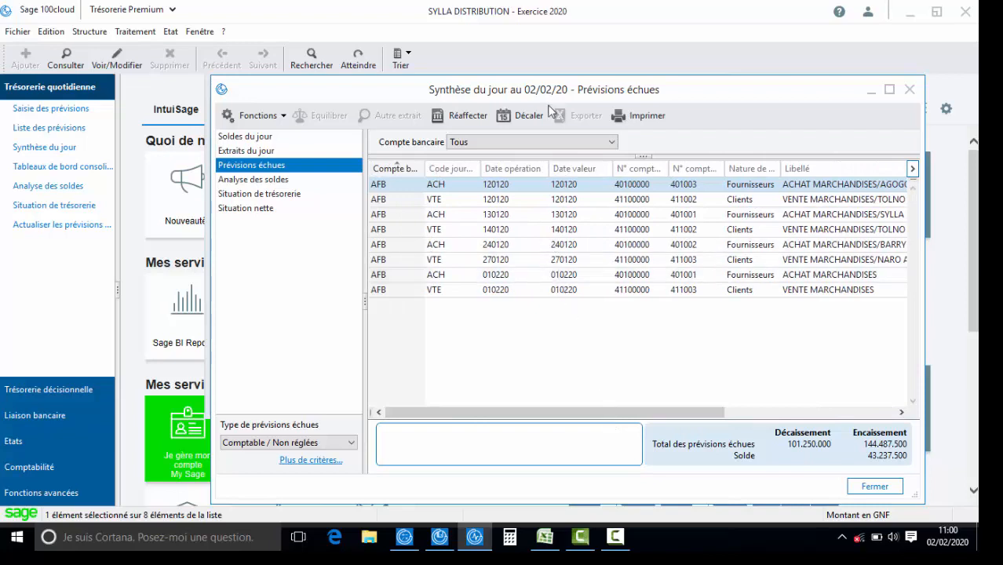
{"action": "left_click", "coordinate": [525, 115]}
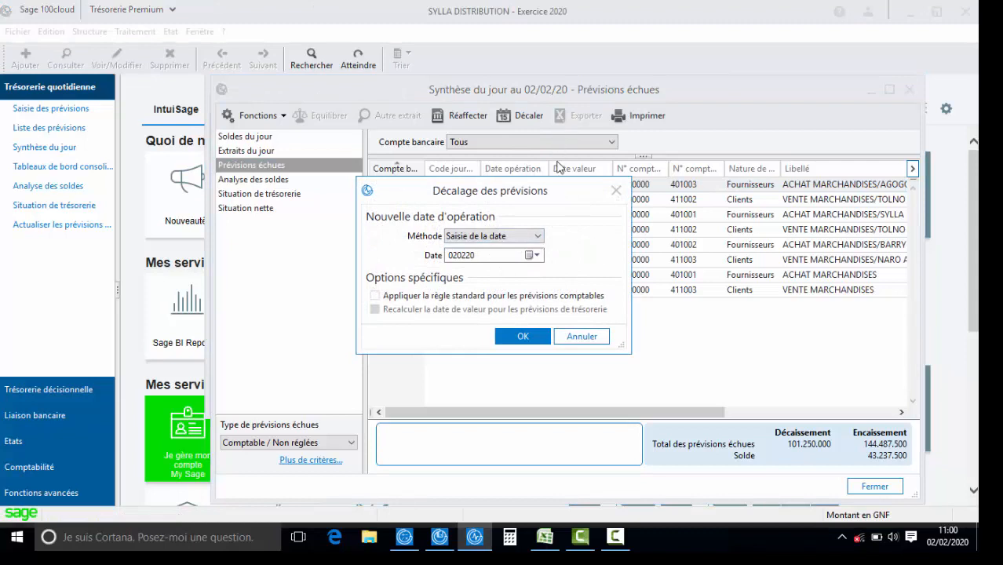
{"action": "left_click_drag", "start_coordinate": [568, 191], "coordinate": [571, 228]}
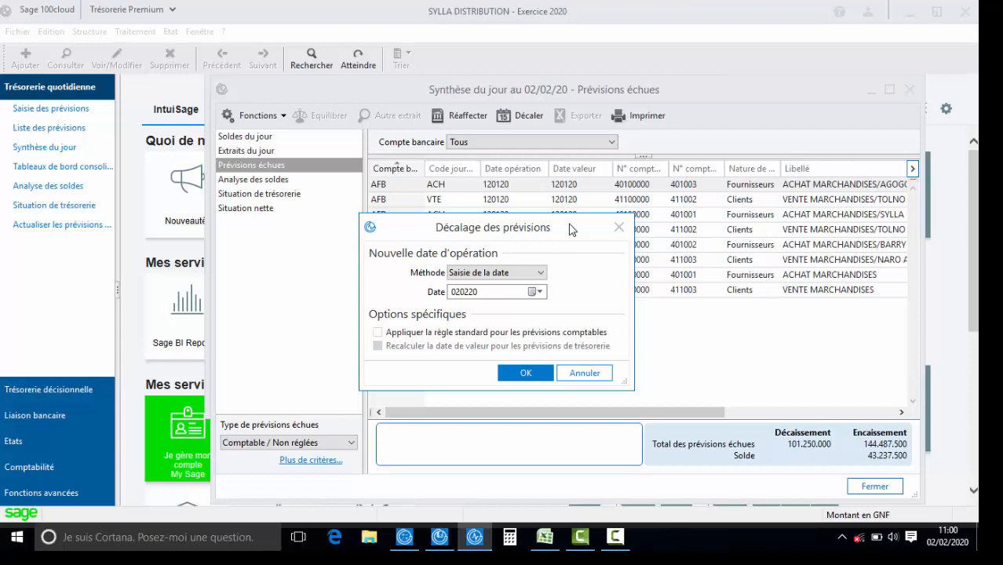
{"action": "double_click", "coordinate": [485, 291]}
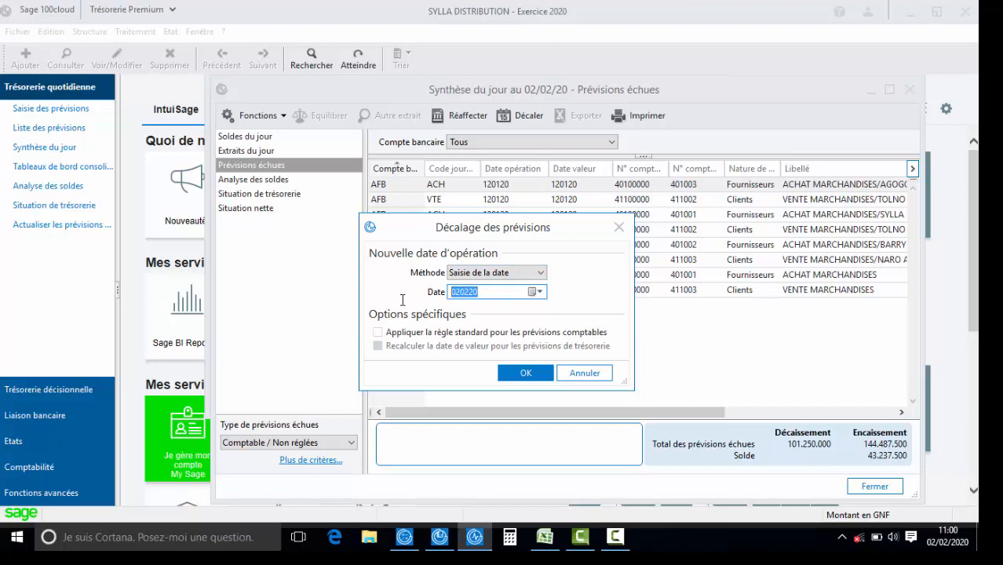
{"action": "type", "text": "030220"}
{"action": "left_click", "coordinate": [520, 375]}
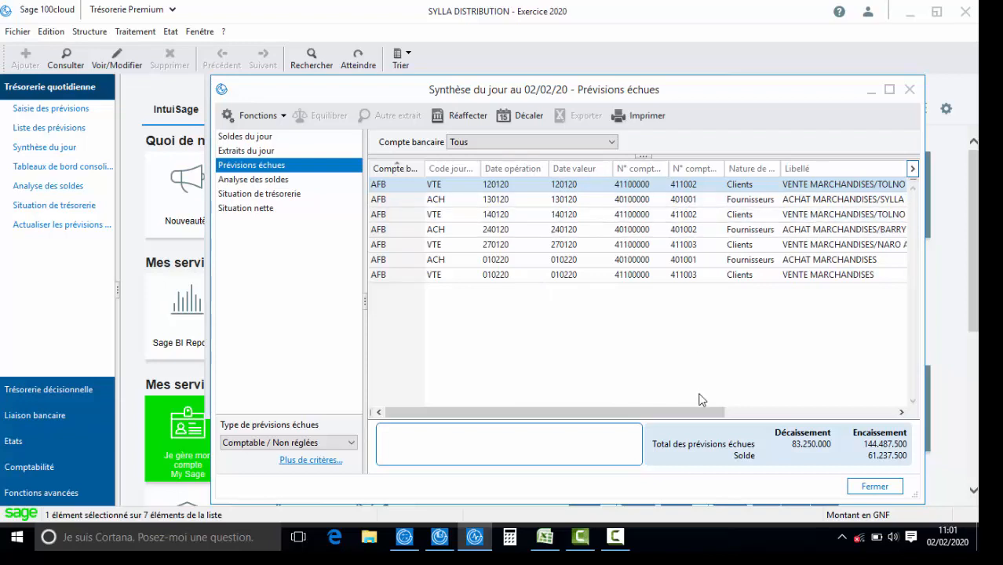
Step: Check the overdue forecast amounts, and open the févr.20 JOURNAL AFRILAND FIRST BANK in Comptabilité Premium
{"action": "left_click_drag", "start_coordinate": [688, 416], "coordinate": [769, 416]}
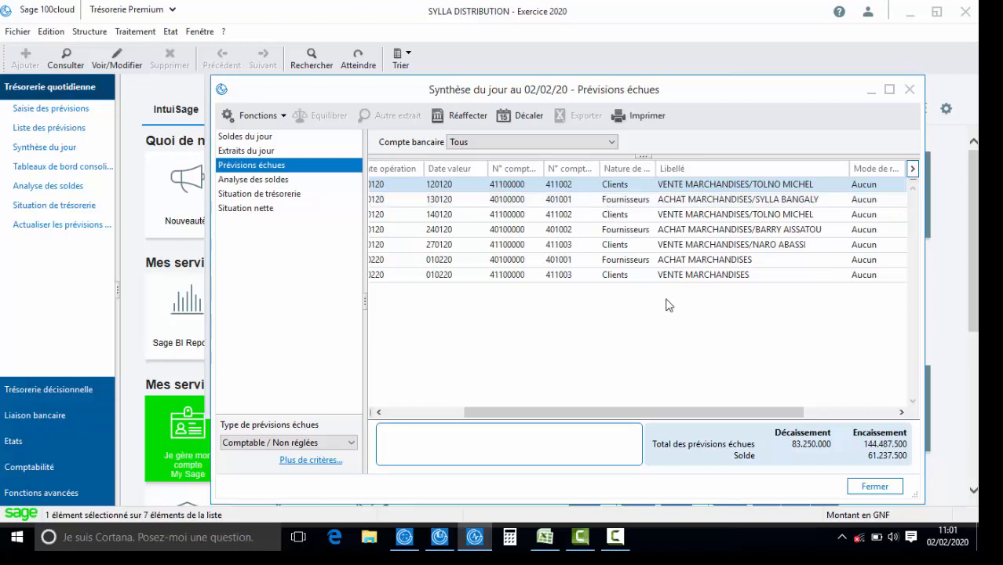
{"action": "left_click_drag", "start_coordinate": [712, 416], "coordinate": [830, 420]}
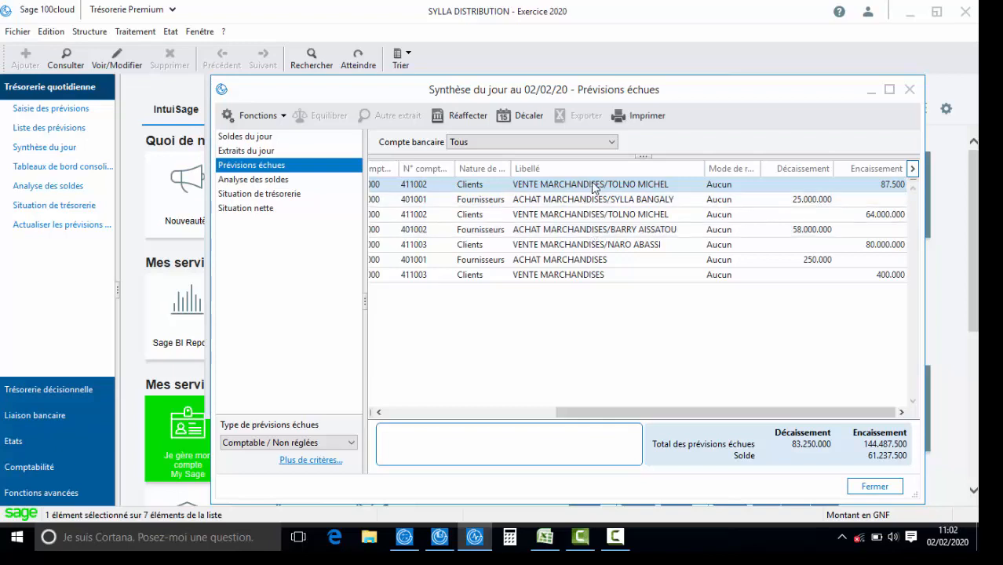
{"action": "left_click", "coordinate": [404, 536]}
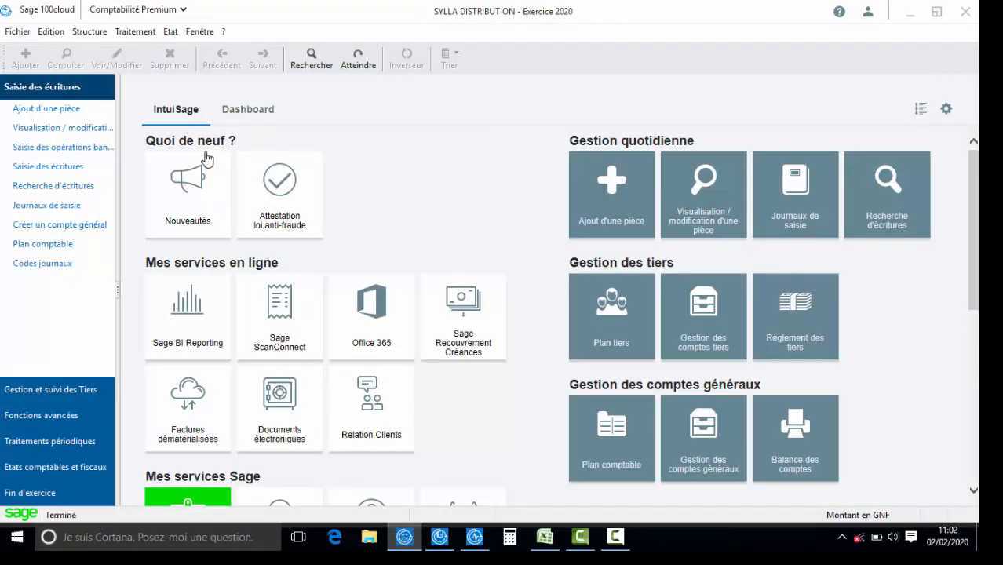
{"action": "left_click", "coordinate": [55, 206]}
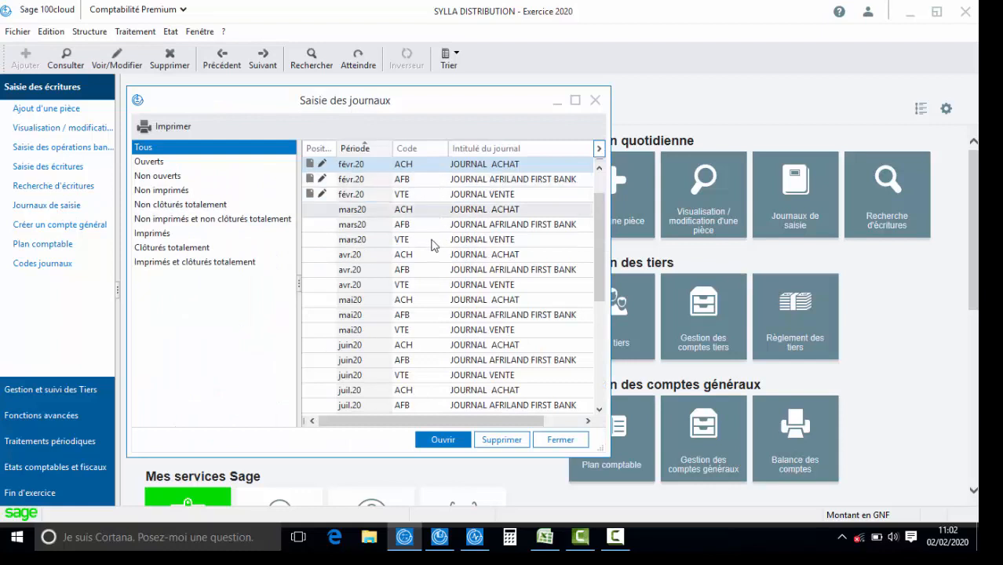
{"action": "double_click", "coordinate": [415, 180]}
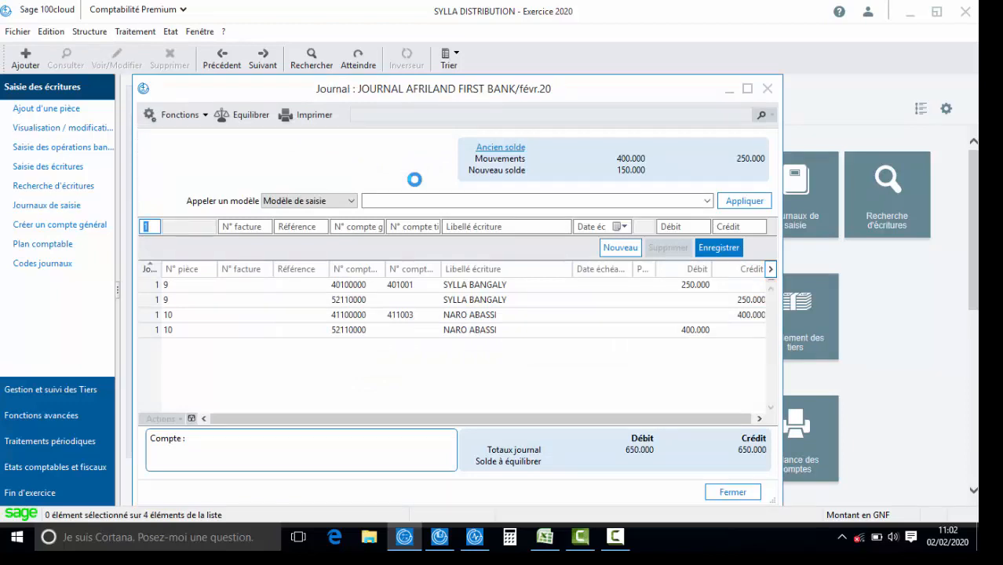
Step: Begin a customer receipt line on day 2 with general account 411 and the third-party account of the customer with the 87.500 forecast
{"action": "type", "text": "2"}
{"action": "key", "text": "Tab"}
{"action": "key", "text": "Tab"}
{"action": "key", "text": "Tab"}
{"action": "key", "text": "Tab"}
{"action": "type", "text": "411"}
{"action": "key", "text": "Tab"}
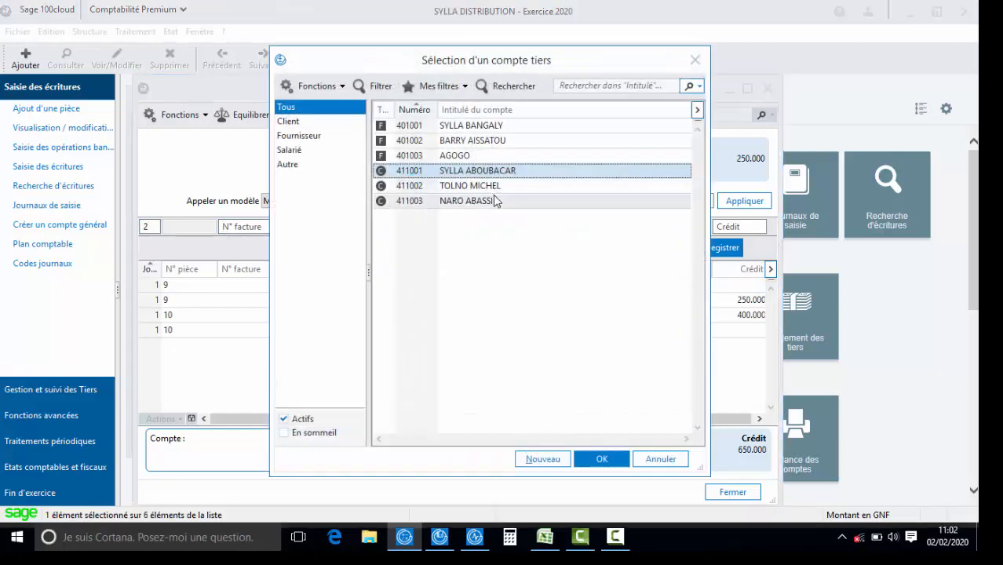
{"action": "double_click", "coordinate": [484, 186]}
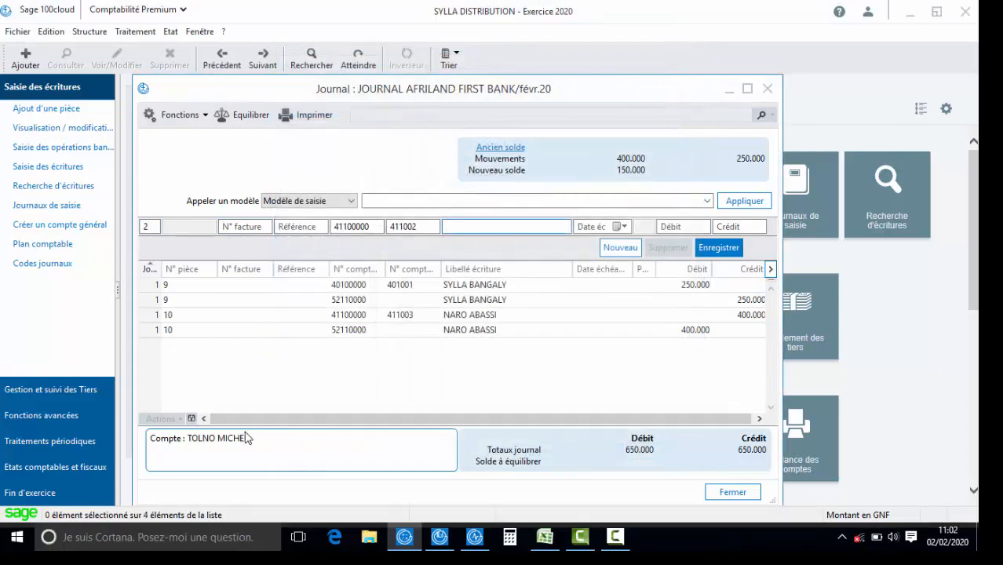
Step: Keep the customer's name as the line description, enter a credit of 87500 and record the line
{"action": "key", "text": "Tab"}
{"action": "key", "text": "Tab"}
{"action": "key", "text": "Tab"}
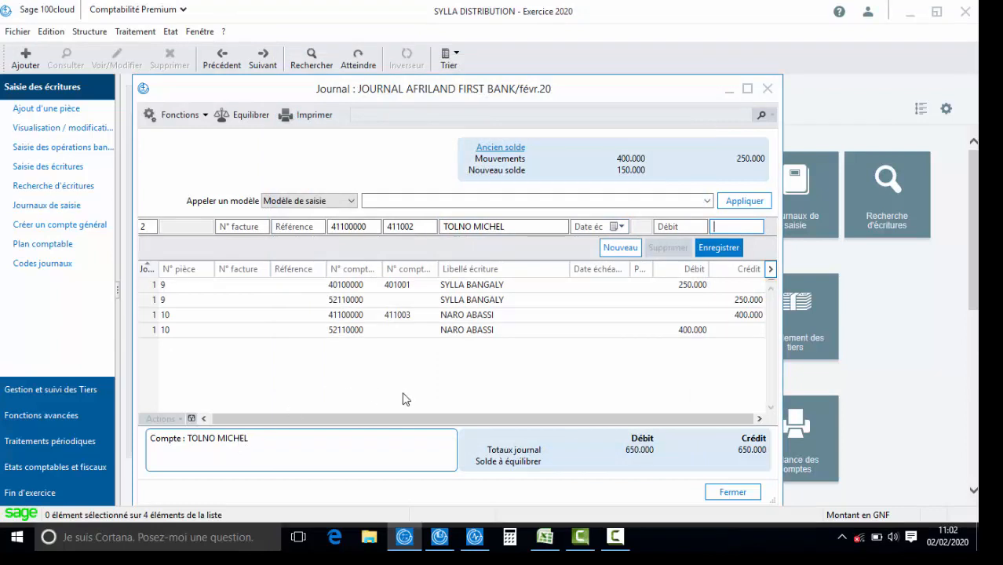
{"action": "type", "text": "87500"}
{"action": "key", "text": "Return"}
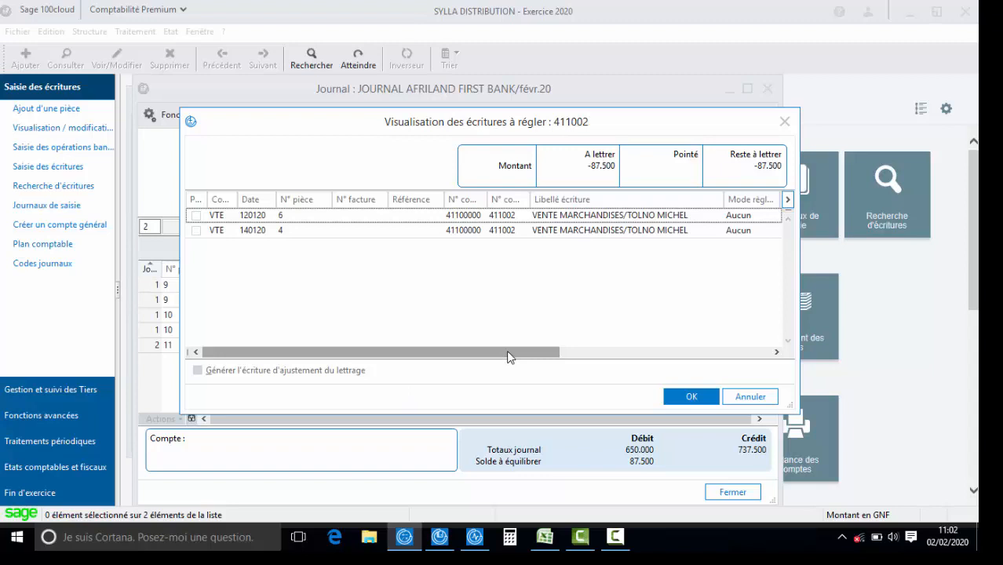
Step: Select the 87.500 sale dated 120120 among the customer's entries to settle and validate the selection
{"action": "left_click_drag", "start_coordinate": [508, 357], "coordinate": [428, 337]}
{"action": "left_click_drag", "start_coordinate": [497, 353], "coordinate": [736, 378]}
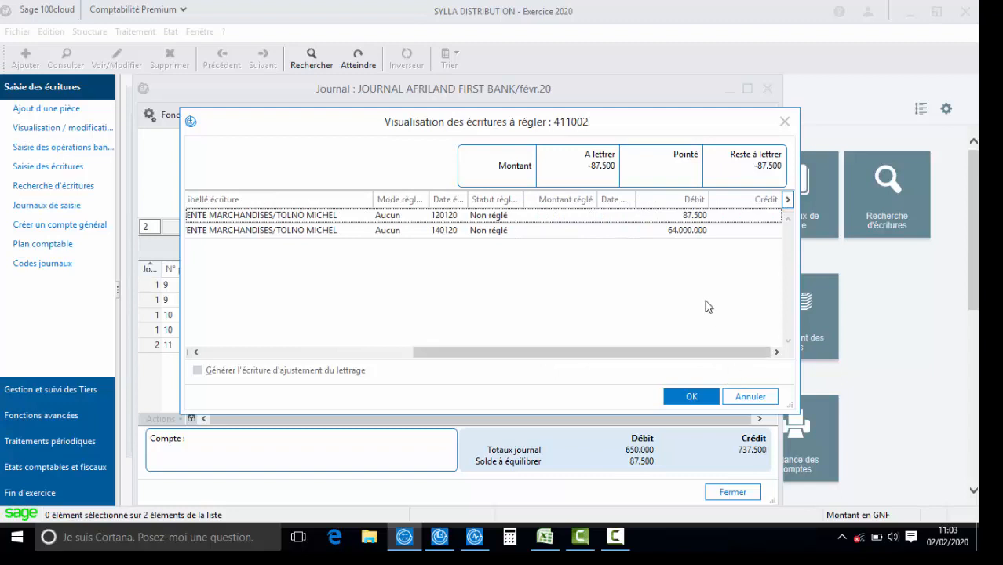
{"action": "left_click", "coordinate": [703, 217]}
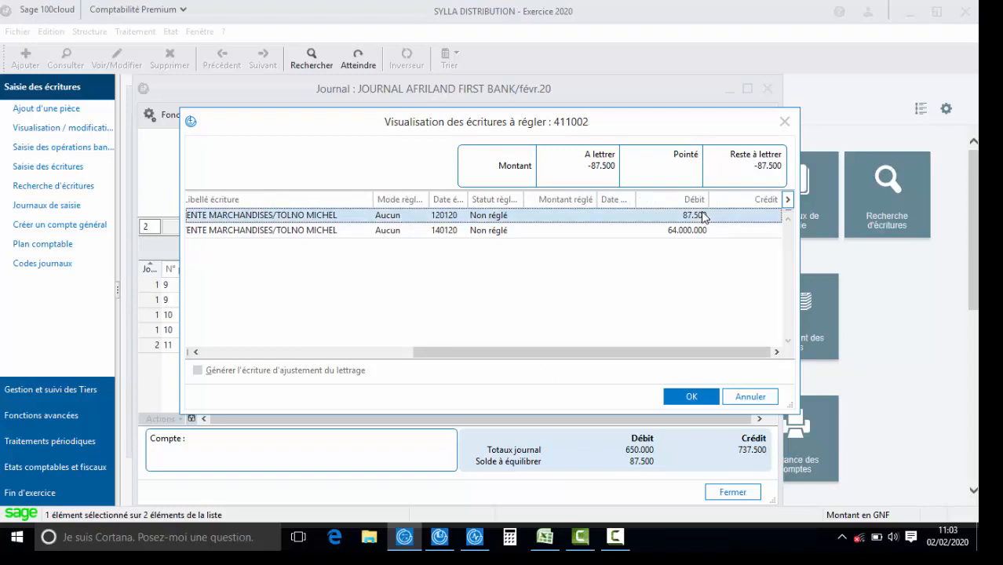
{"action": "left_click", "coordinate": [688, 397]}
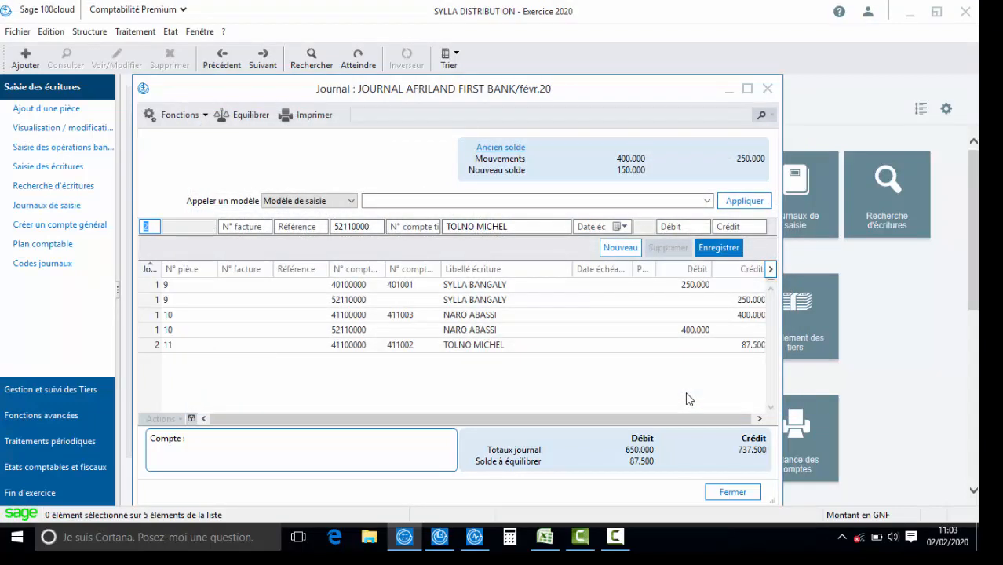
Step: Balance the customer receipt with its bank counterpart line, record it, and close the bank journal and the journal list
{"action": "left_click", "coordinate": [251, 117]}
{"action": "key", "text": "Return"}
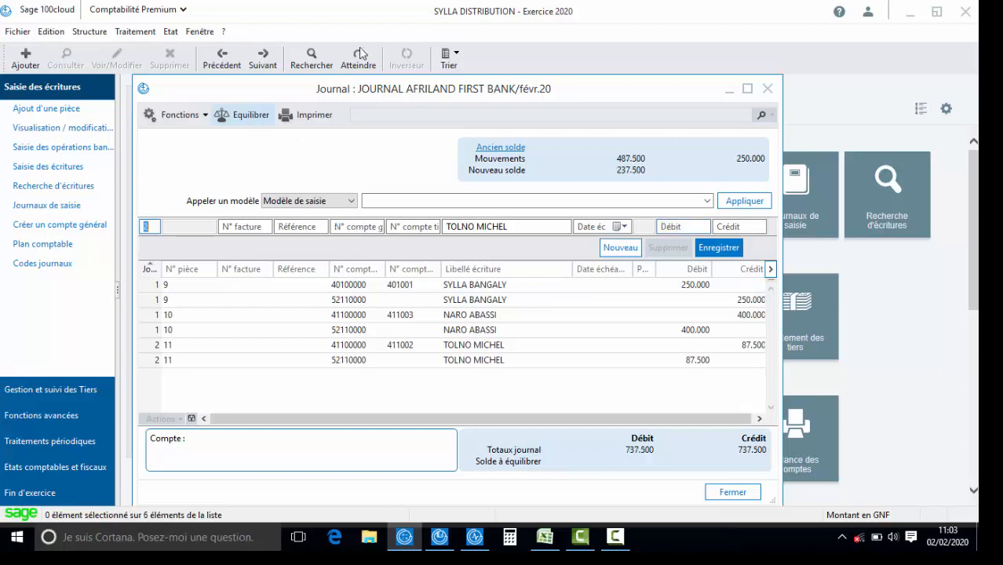
{"action": "left_click", "coordinate": [767, 89]}
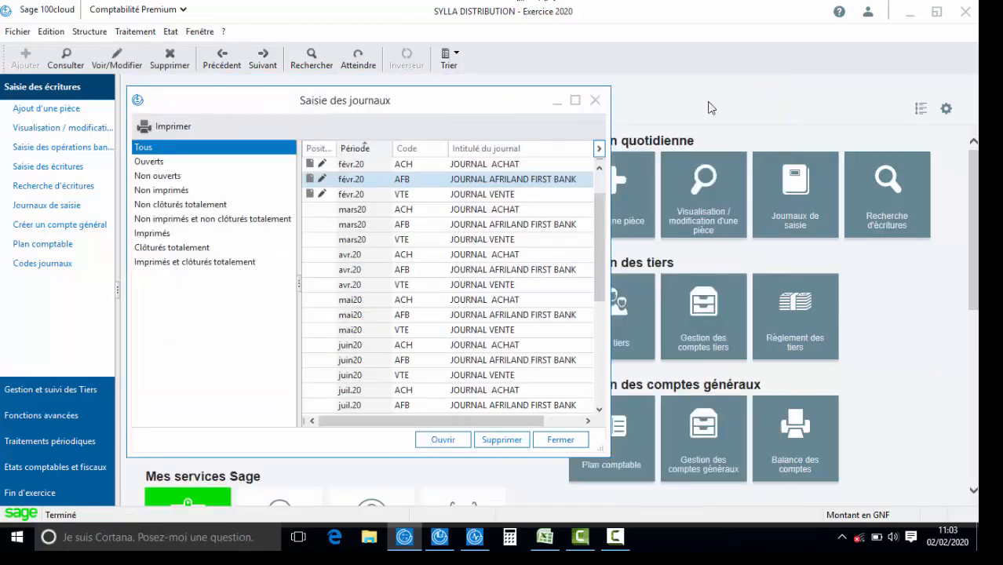
{"action": "left_click", "coordinate": [595, 100]}
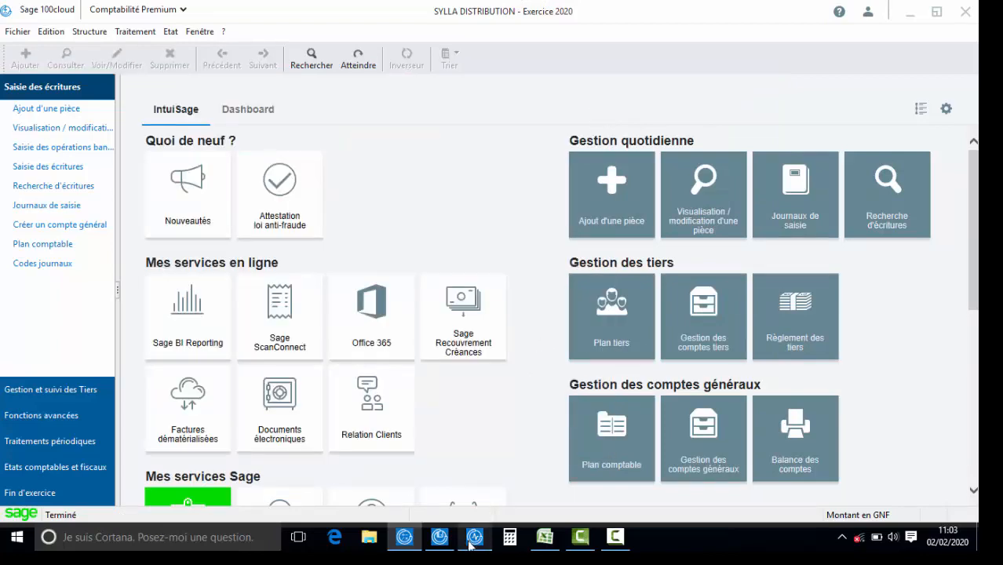
Step: Switch back to Trésorerie Premium and close the overdue forecasts and the daily treasury management aid
{"action": "mouse_move", "coordinate": [474, 538]}
{"action": "mouse_move", "coordinate": [452, 472]}
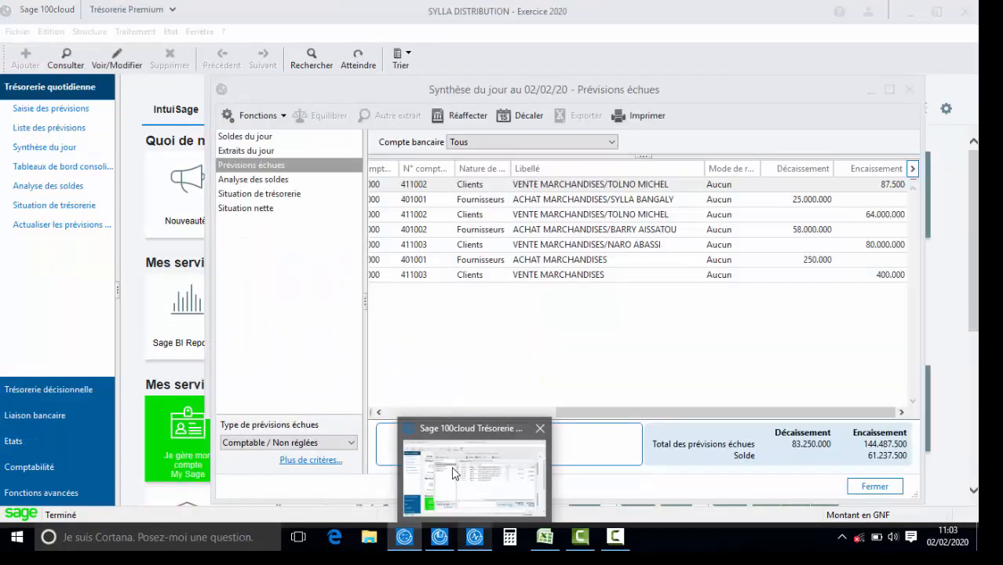
{"action": "left_click", "coordinate": [453, 472]}
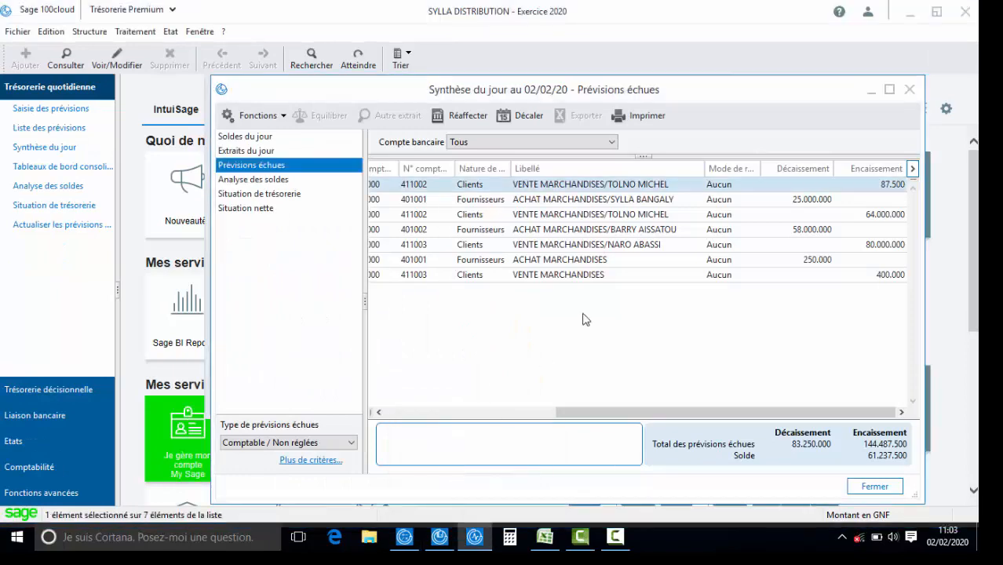
{"action": "left_click", "coordinate": [911, 91]}
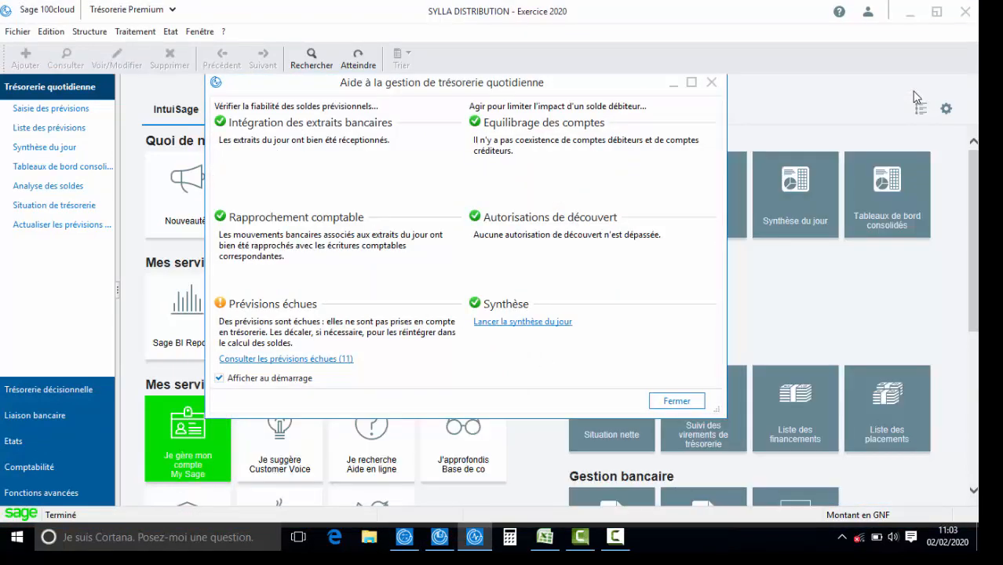
{"action": "left_click", "coordinate": [713, 86]}
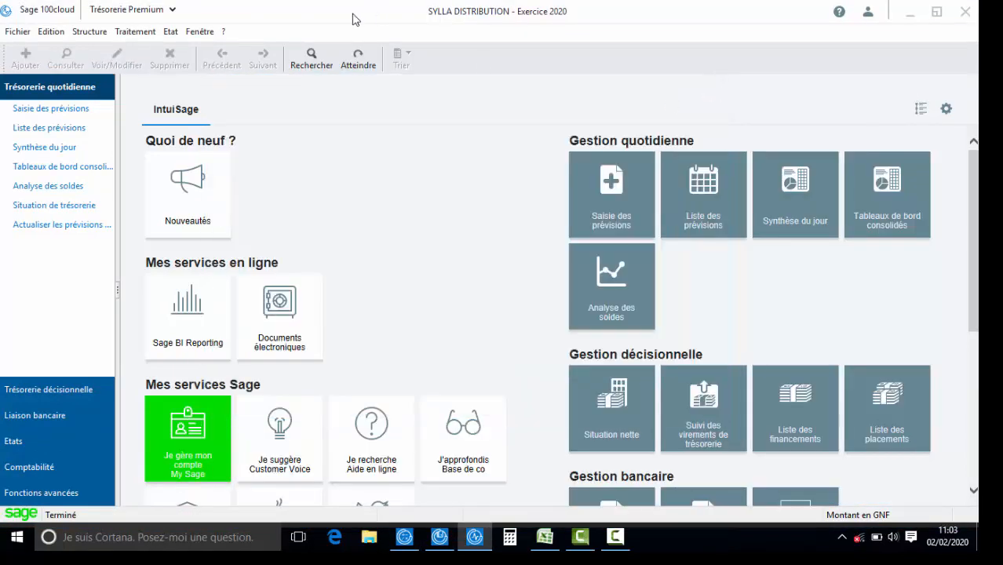
Step: Reopen the daily treasury management aid to check the overdue forecasts, and return to the home page
{"action": "left_click", "coordinate": [135, 31]}
{"action": "left_click", "coordinate": [180, 45]}
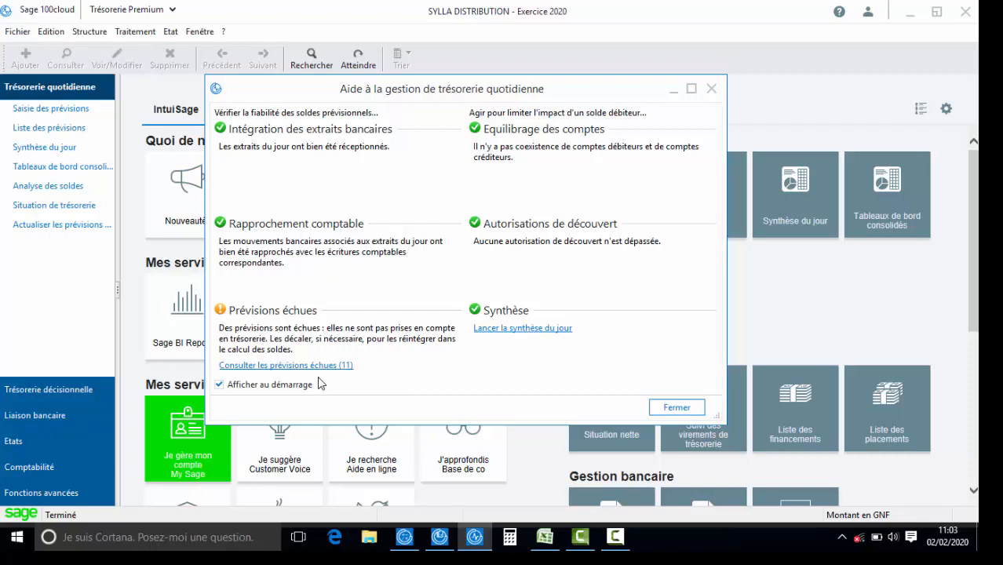
{"action": "left_click", "coordinate": [665, 410]}
{"action": "left_click", "coordinate": [667, 424]}
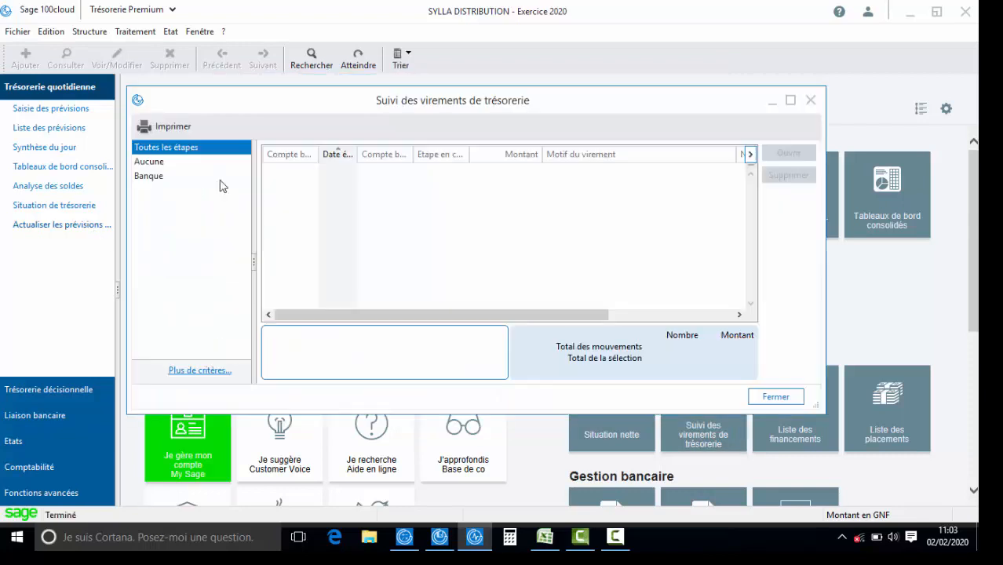
{"action": "left_click", "coordinate": [810, 100]}
Step: Update the accounting forecasts (Actualiser les prévisions) and reopen the daily treasury management aid
{"action": "left_click", "coordinate": [64, 224]}
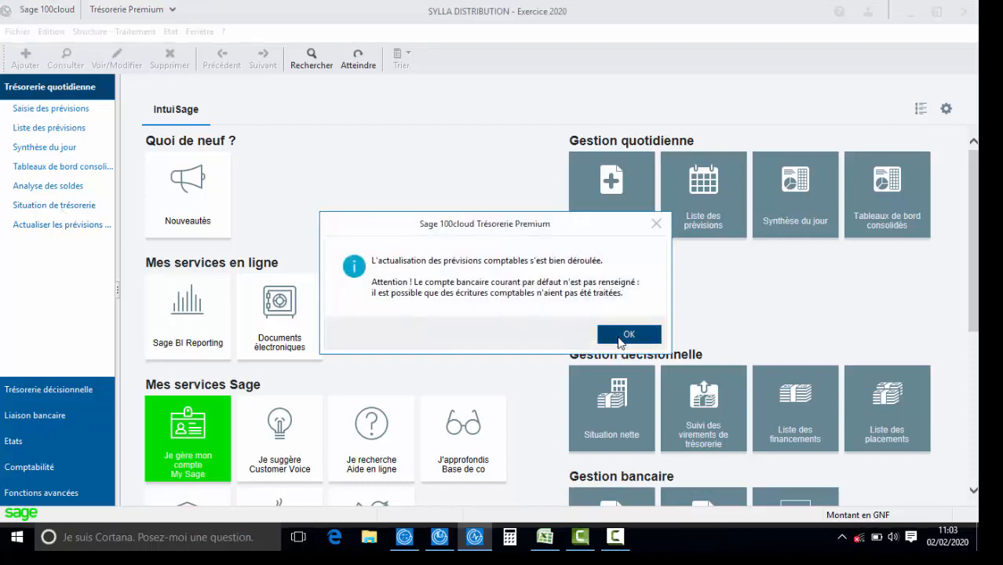
{"action": "left_click", "coordinate": [628, 334]}
{"action": "left_click", "coordinate": [135, 31]}
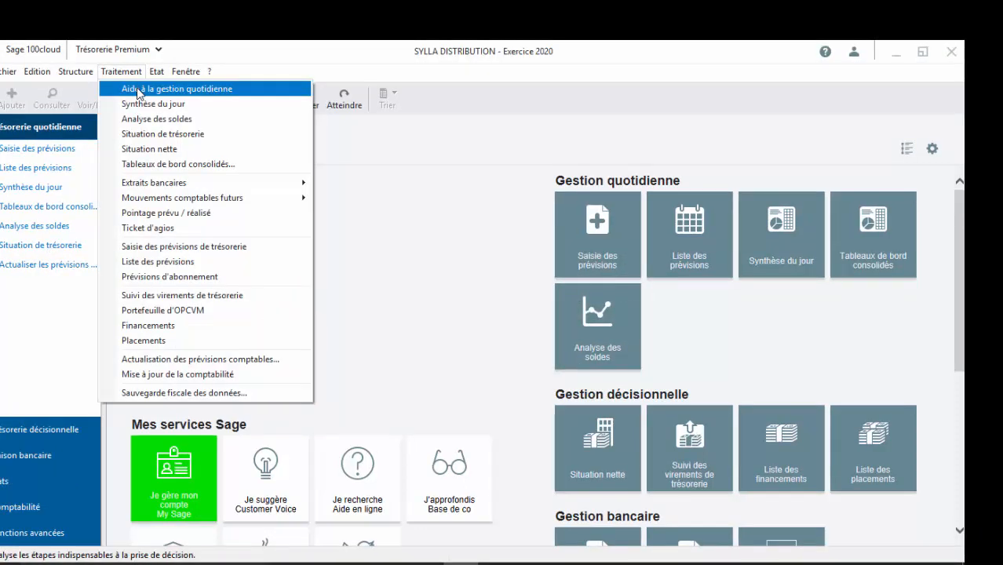
{"action": "left_click", "coordinate": [137, 88]}
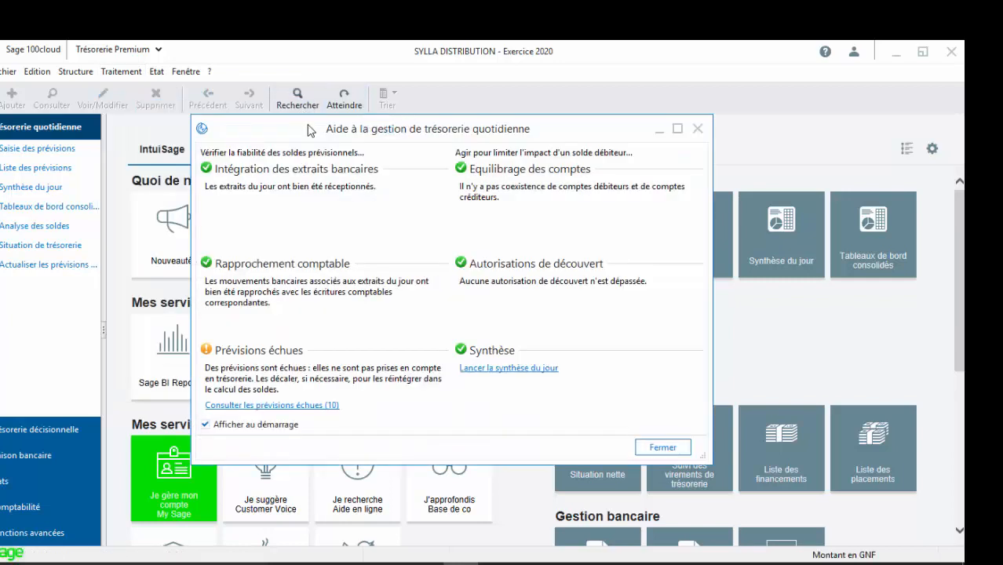
{"action": "left_click_drag", "start_coordinate": [309, 129], "coordinate": [287, 120]}
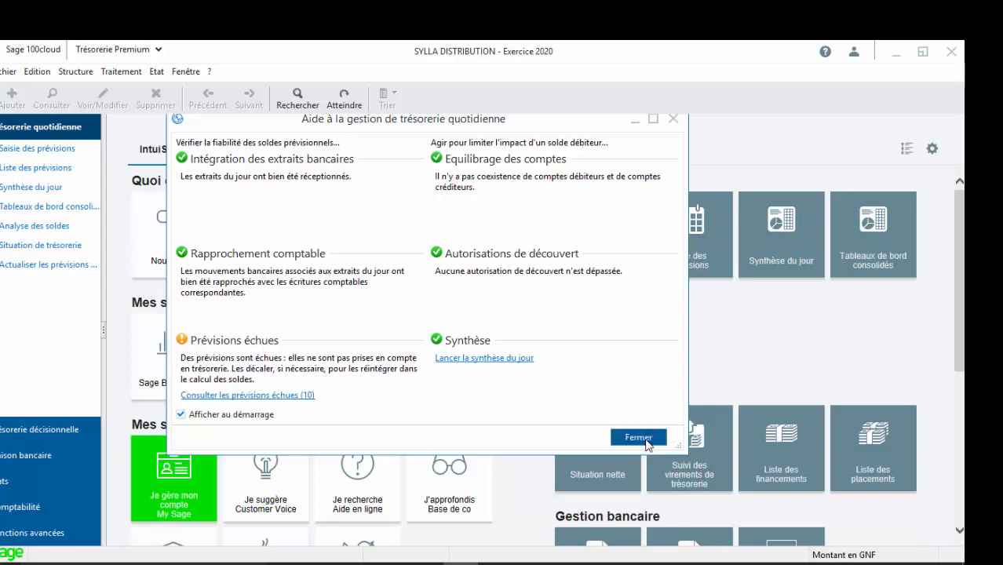
Step: Consult the overdue forecasts and shift the 58.000.000 supplier purchase forecast to operation date 050220 using the Saisie de la date method
{"action": "left_click", "coordinate": [305, 396]}
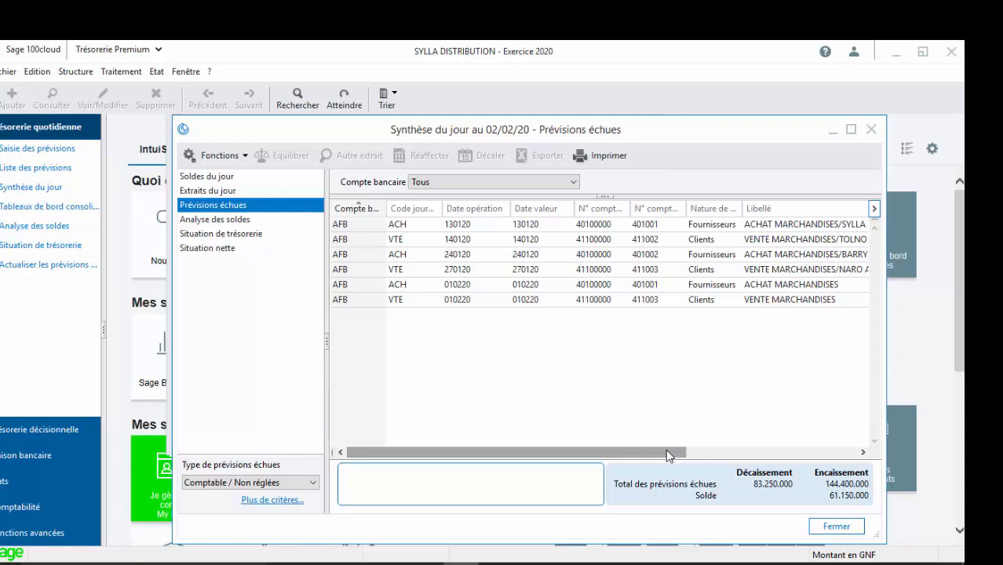
{"action": "left_click_drag", "start_coordinate": [665, 454], "coordinate": [790, 460]}
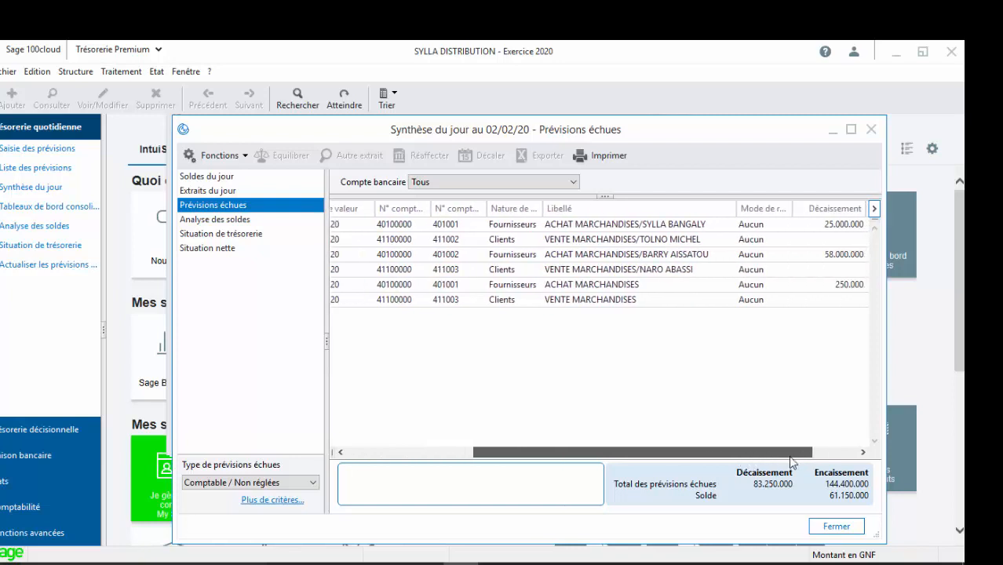
{"action": "left_click", "coordinate": [675, 259]}
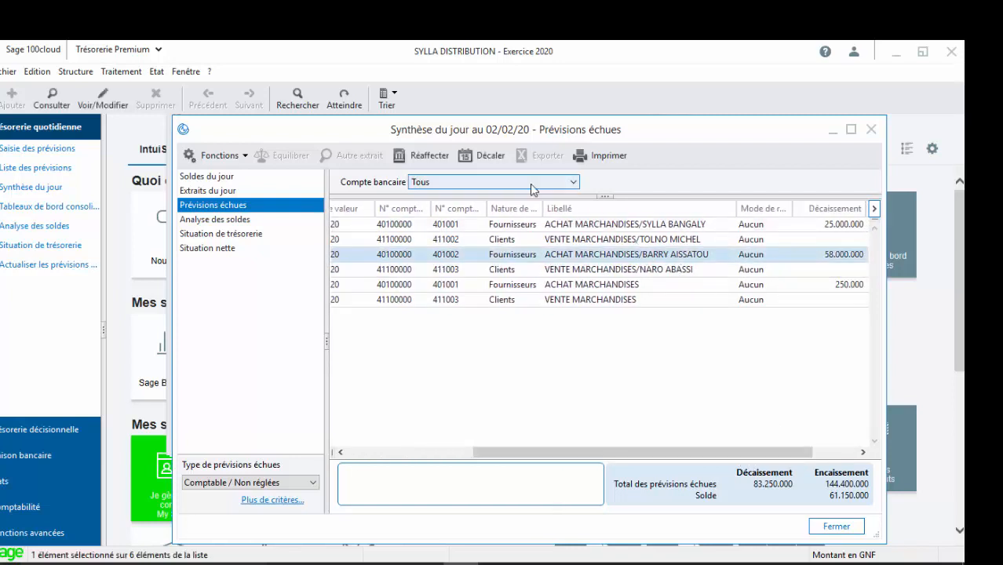
{"action": "left_click", "coordinate": [489, 157]}
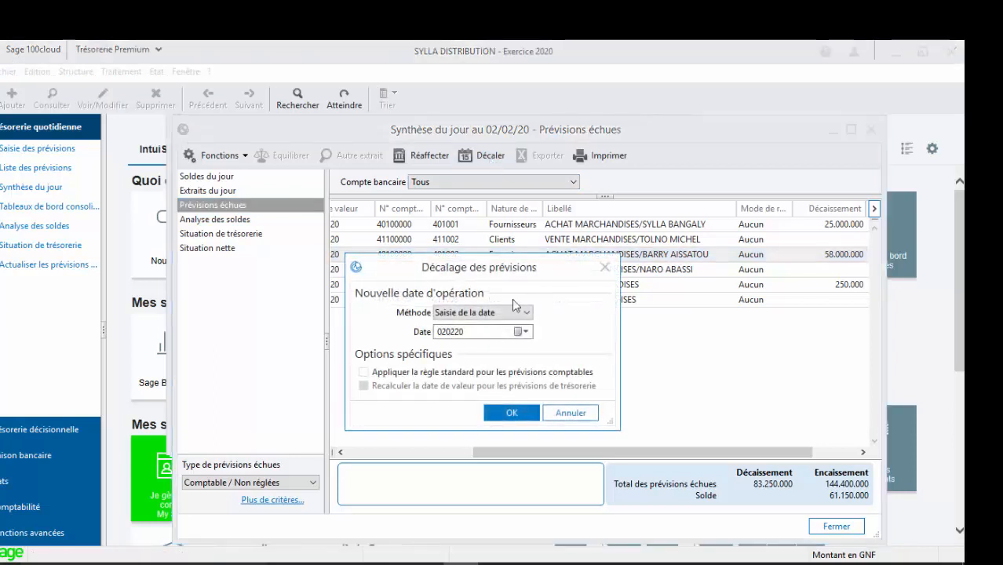
{"action": "left_click_drag", "start_coordinate": [471, 331], "coordinate": [454, 330]}
{"action": "left_click_drag", "start_coordinate": [388, 330], "coordinate": [386, 331]}
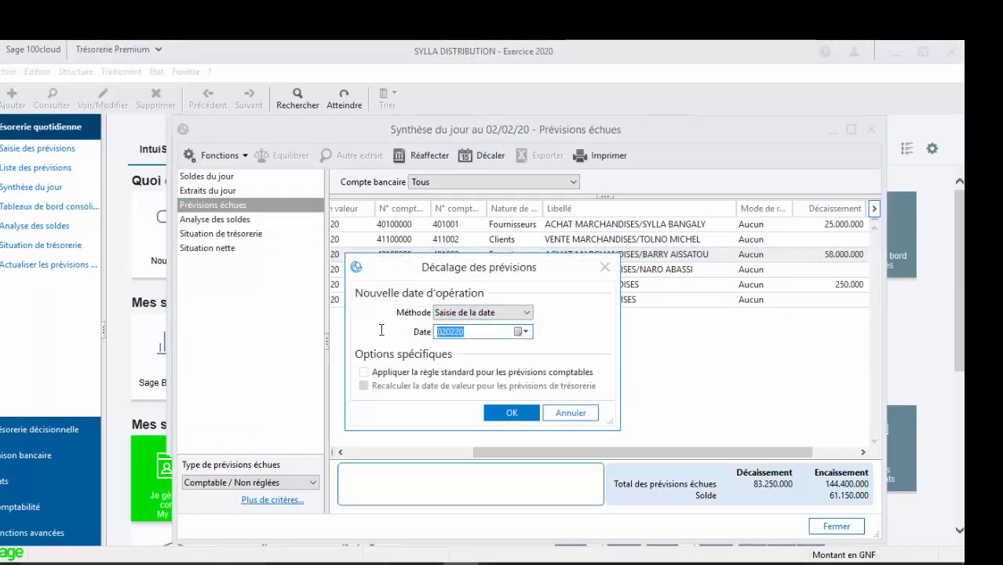
{"action": "type", "text": "050220"}
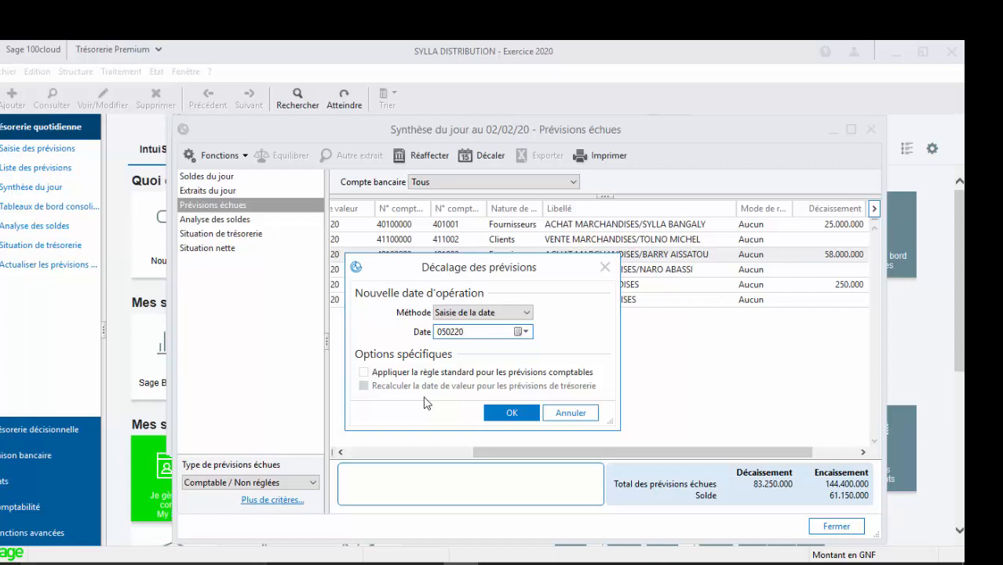
{"action": "left_click", "coordinate": [514, 416]}
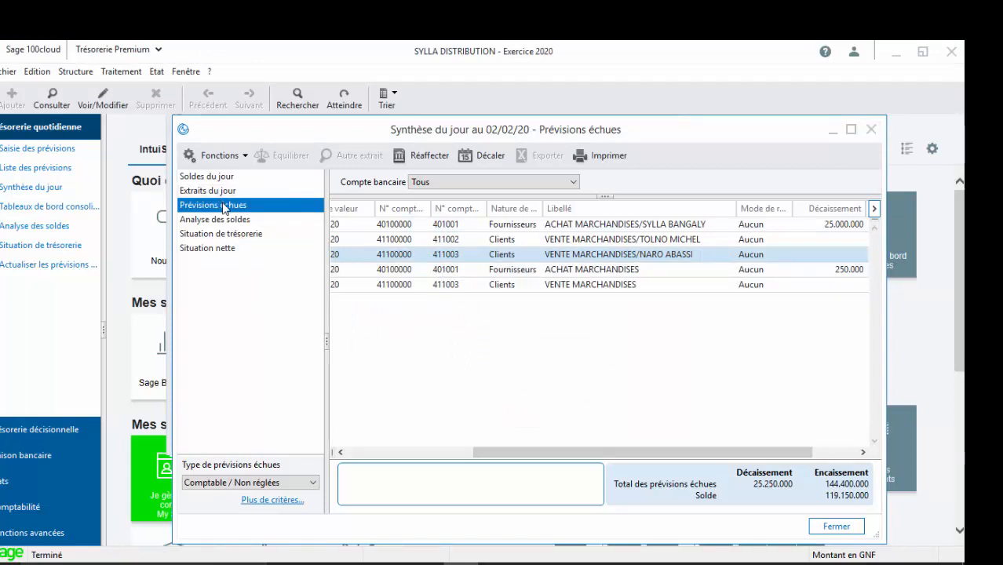
Step: Close the overdue forecasts and the daily treasury management aid, and reopen the aid to consult the overdue forecasts again
{"action": "left_click", "coordinate": [871, 128]}
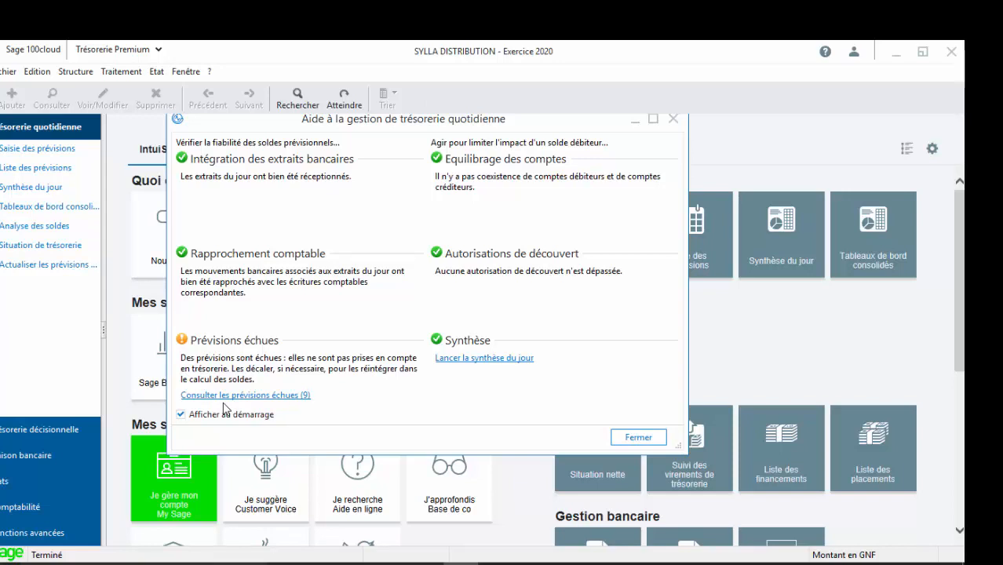
{"action": "left_click", "coordinate": [639, 440]}
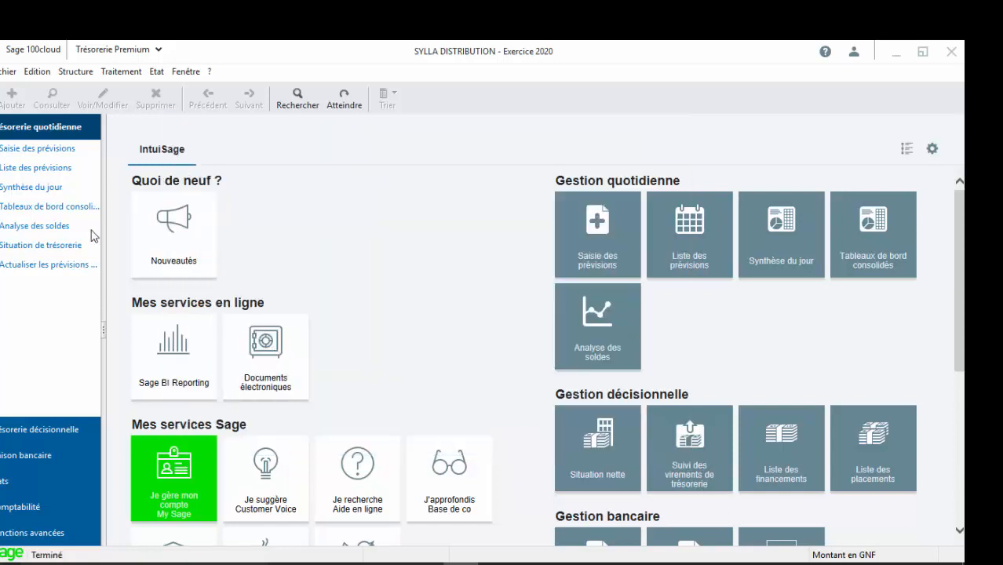
{"action": "left_click", "coordinate": [107, 76]}
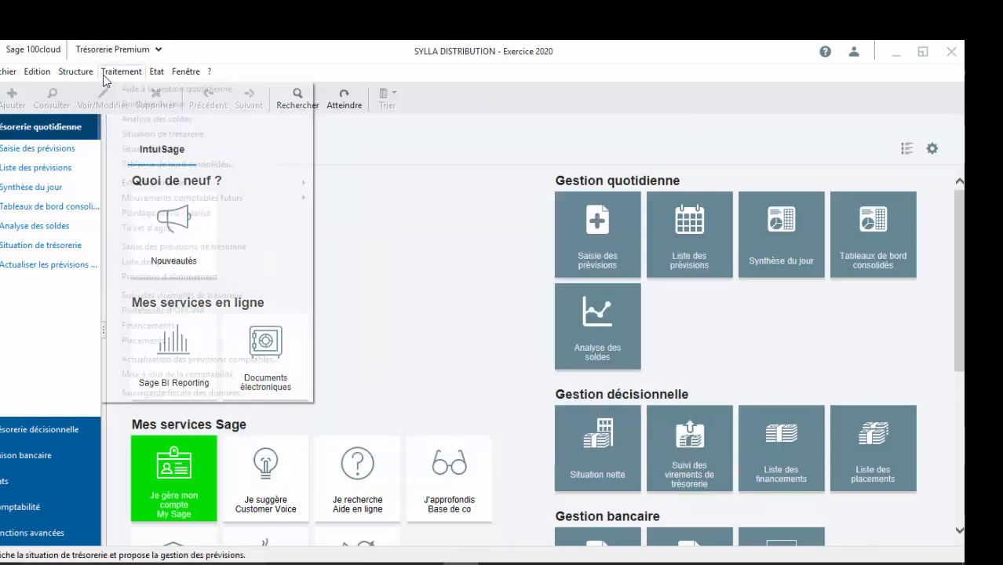
{"action": "left_click", "coordinate": [130, 89]}
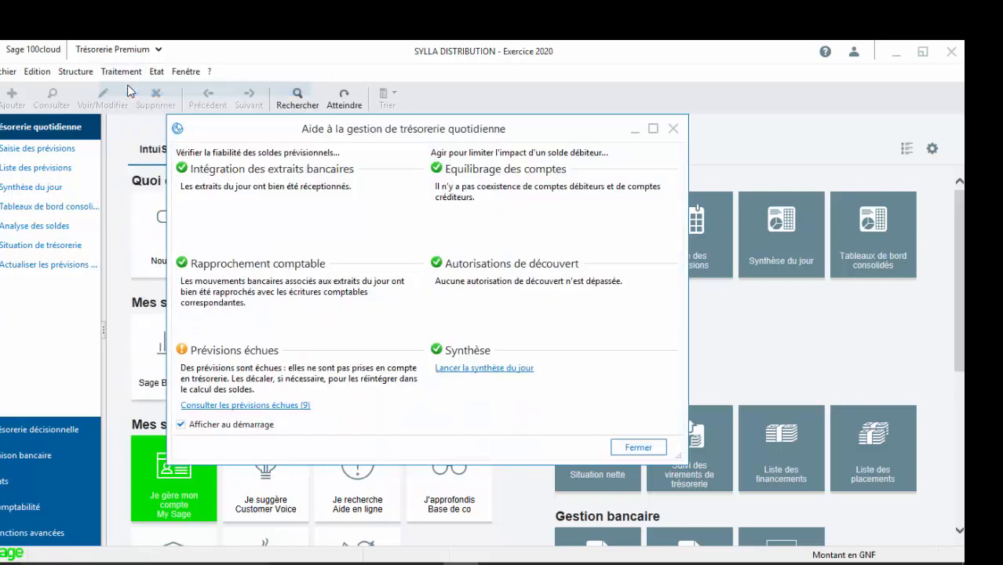
{"action": "left_click", "coordinate": [283, 405]}
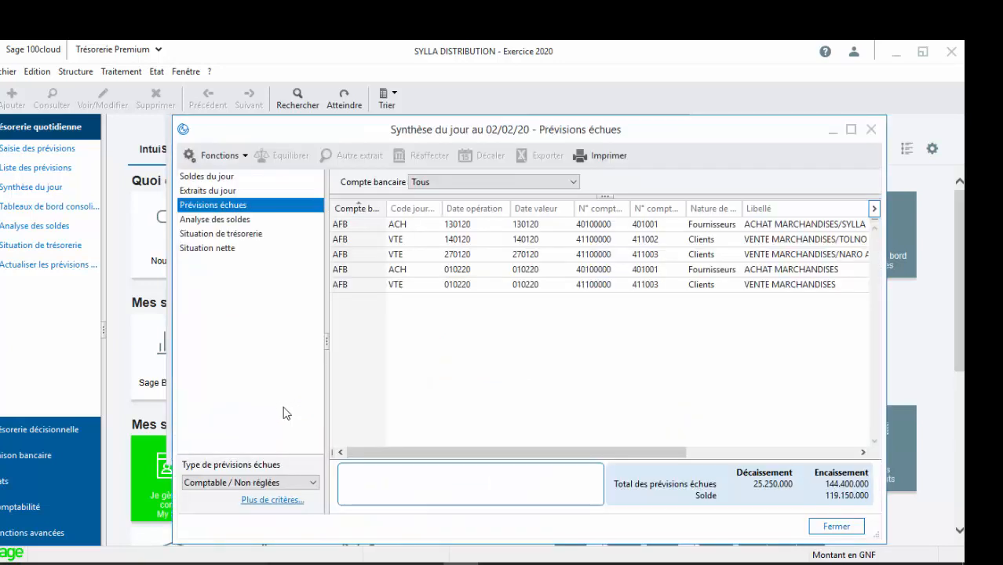
Step: Filter the overdue forecasts by type Trésorerie, examine the dates and amounts of the cheque entries, and return to the home page
{"action": "left_click", "coordinate": [305, 484]}
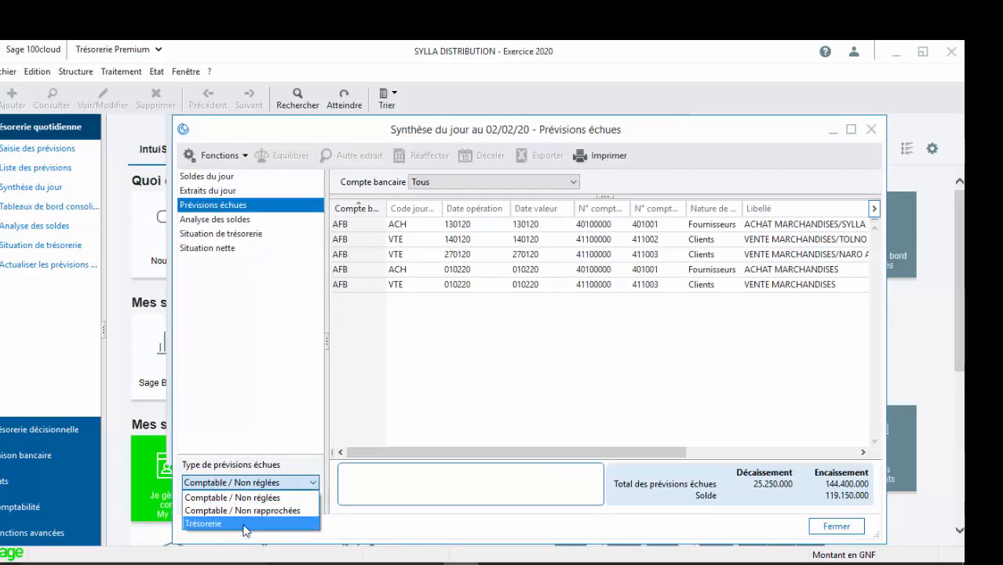
{"action": "left_click", "coordinate": [240, 530]}
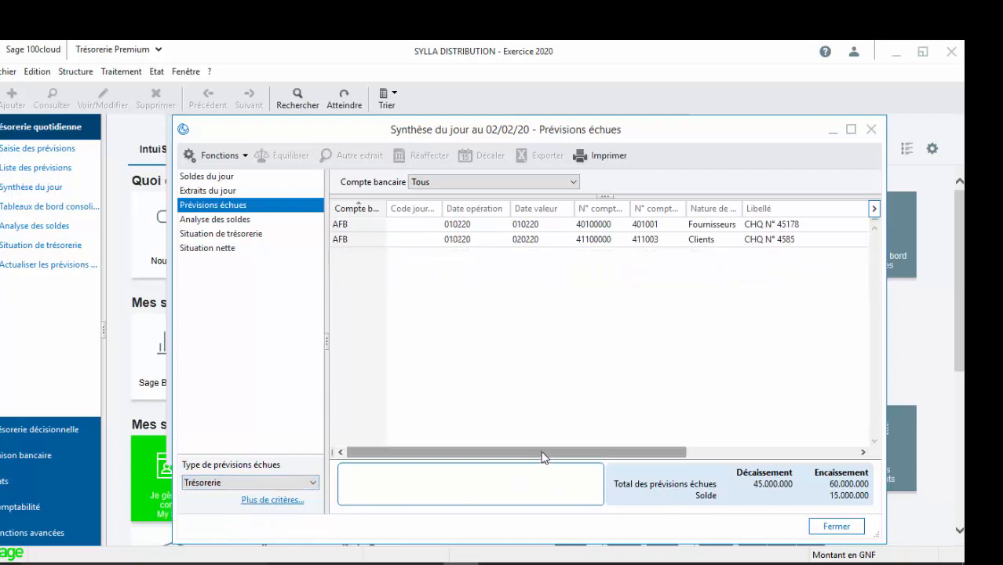
{"action": "mouse_move", "coordinate": [543, 454]}
{"action": "left_mouse_down"}
{"action": "mouse_move", "coordinate": [597, 448]}
{"action": "mouse_move", "coordinate": [529, 444]}
{"action": "left_mouse_up"}
{"action": "left_click_drag", "start_coordinate": [668, 455], "coordinate": [821, 449]}
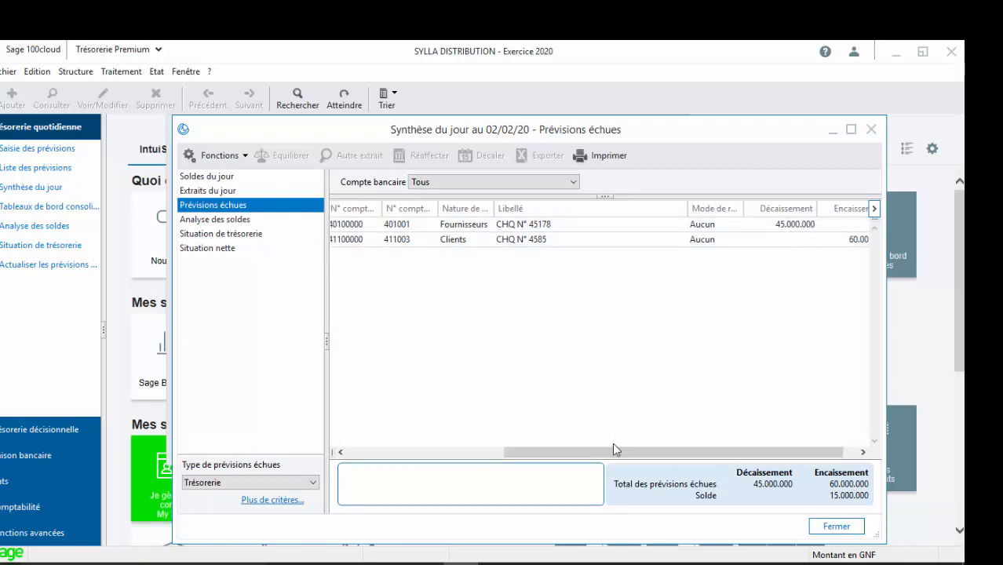
{"action": "left_click_drag", "start_coordinate": [612, 452], "coordinate": [420, 450]}
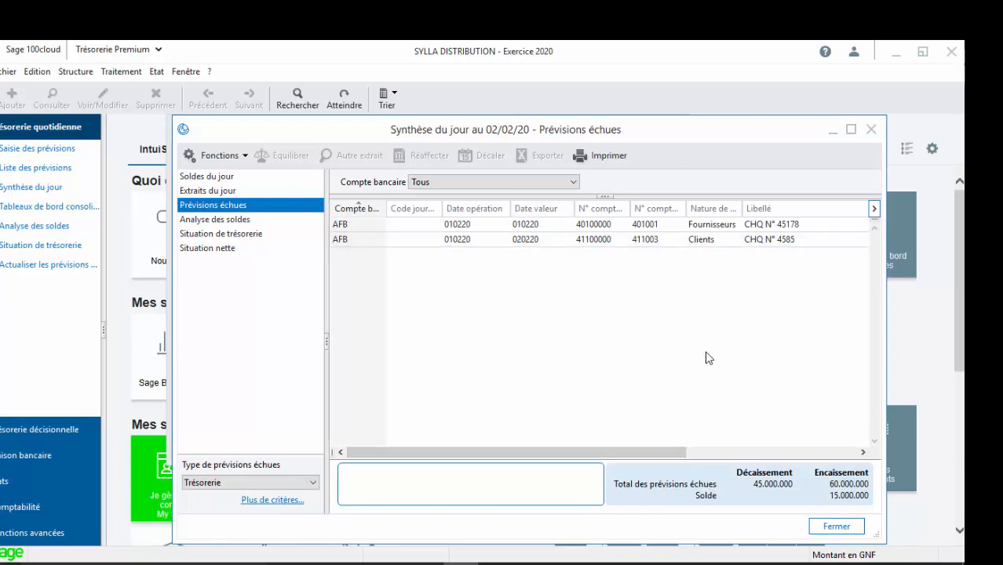
{"action": "left_click_drag", "start_coordinate": [672, 449], "coordinate": [858, 467]}
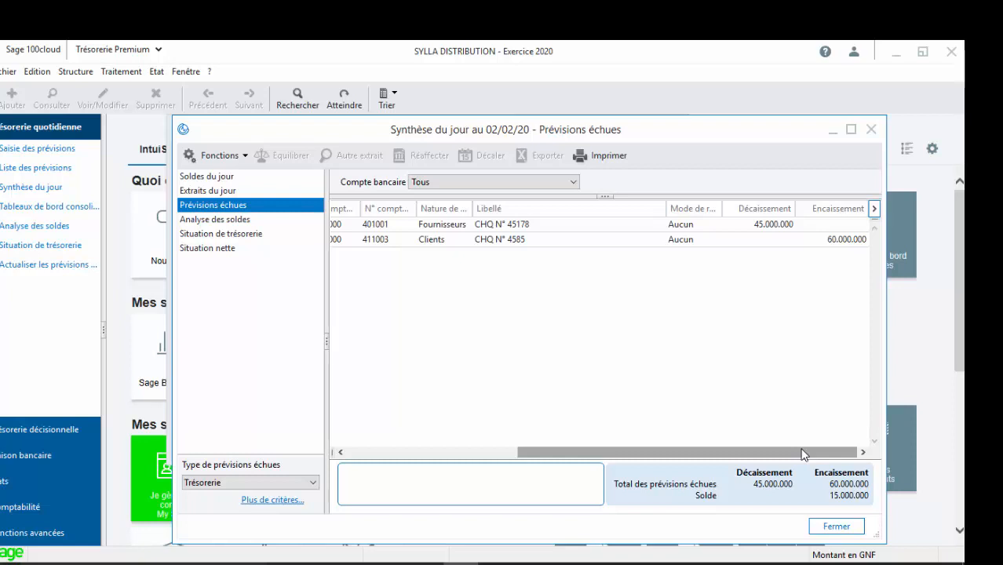
{"action": "left_click_drag", "start_coordinate": [790, 454], "coordinate": [593, 455]}
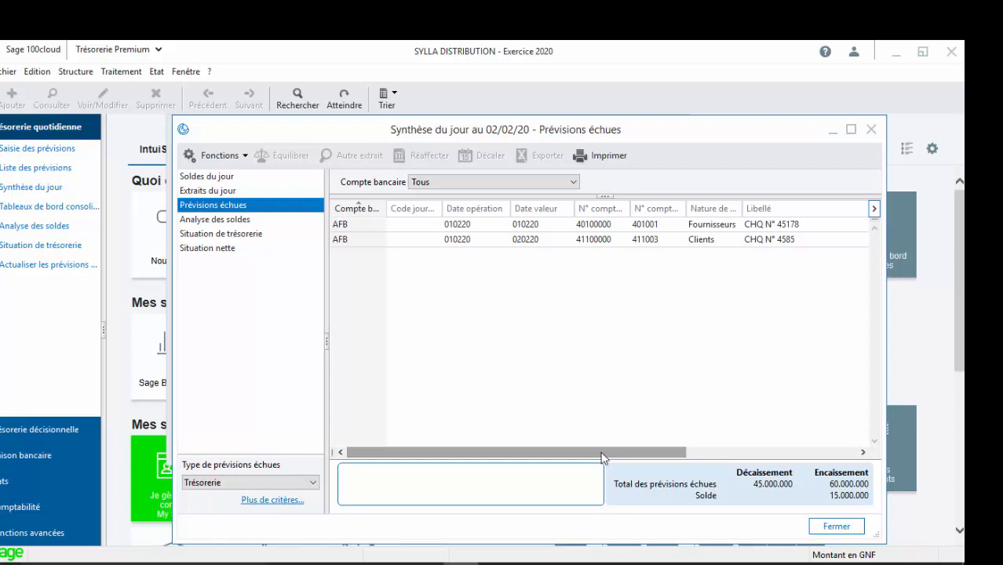
{"action": "left_click", "coordinate": [432, 227]}
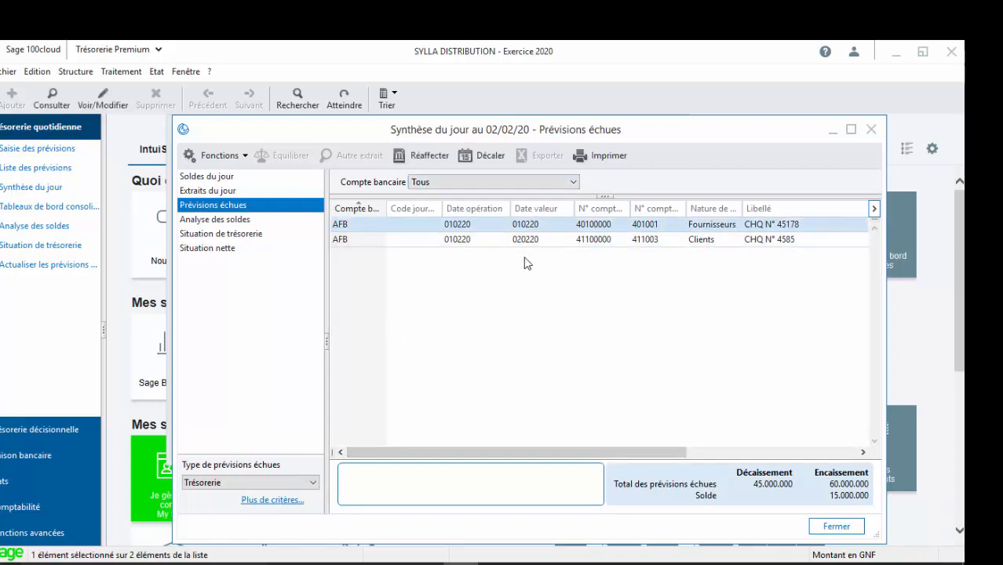
{"action": "left_click", "coordinate": [870, 130]}
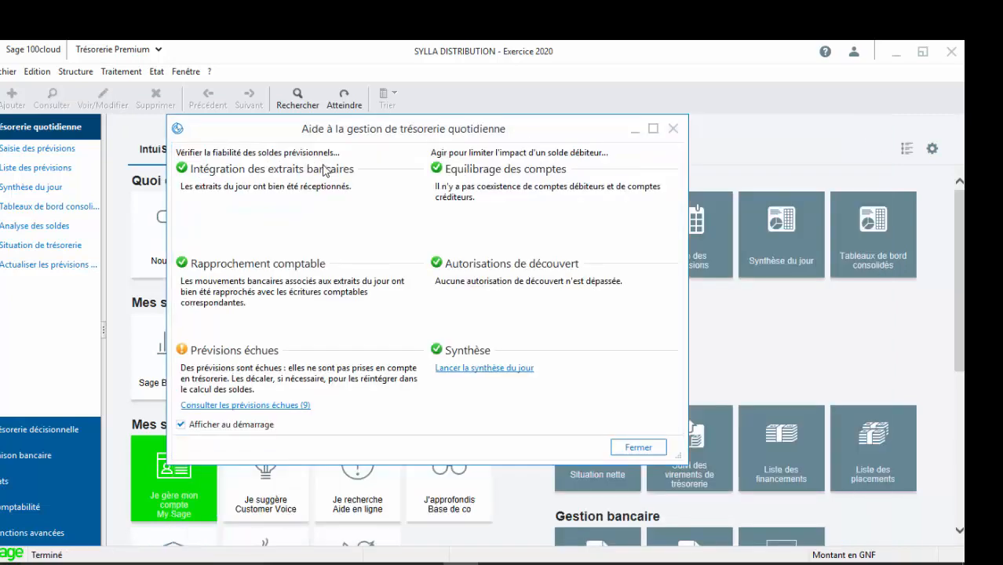
{"action": "left_click", "coordinate": [672, 129]}
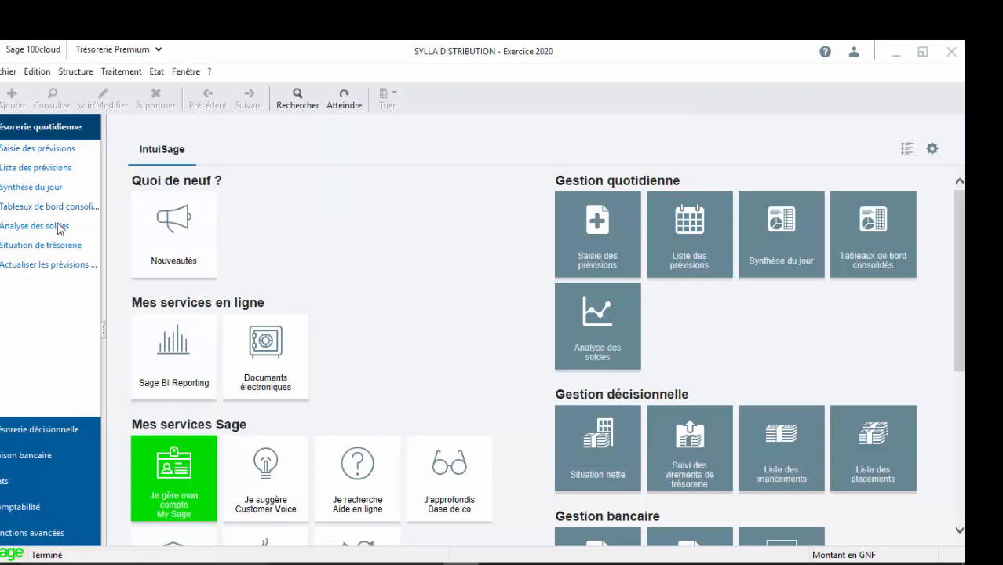
Step: Display the treasury situation (Situation de trésorerie) for bank account AFB from 010120 to 311220 with Mois periodicity, and maximize its window
{"action": "left_click", "coordinate": [49, 247]}
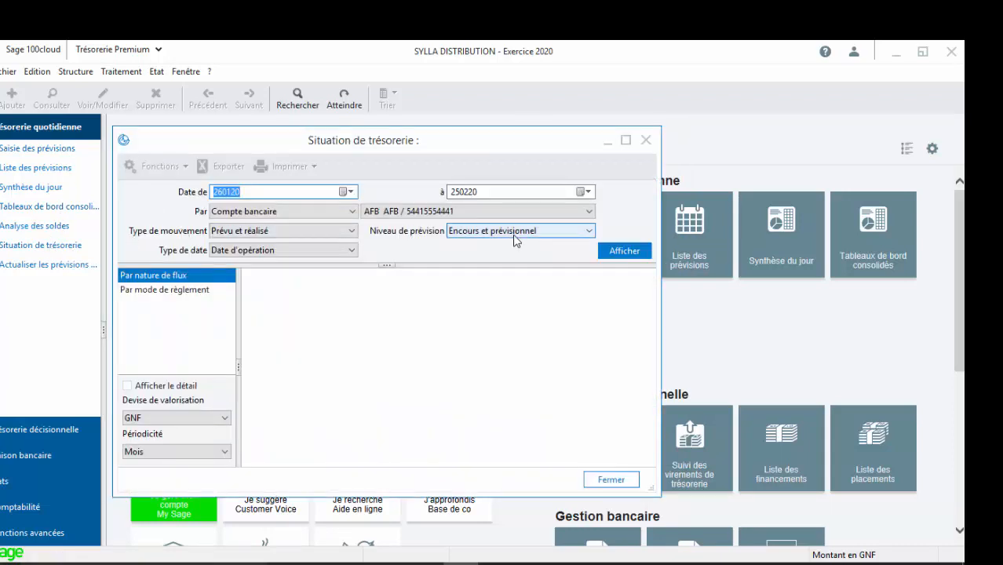
{"action": "type", "text": "010120"}
{"action": "key", "text": "Tab"}
{"action": "type", "text": "31"}
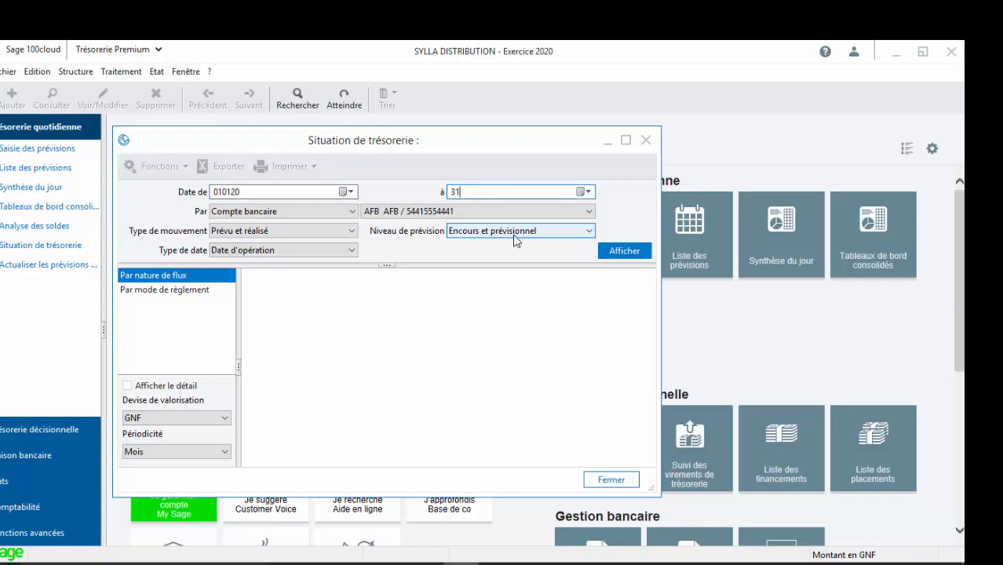
{"action": "type", "text": "1220"}
{"action": "left_click", "coordinate": [218, 453]}
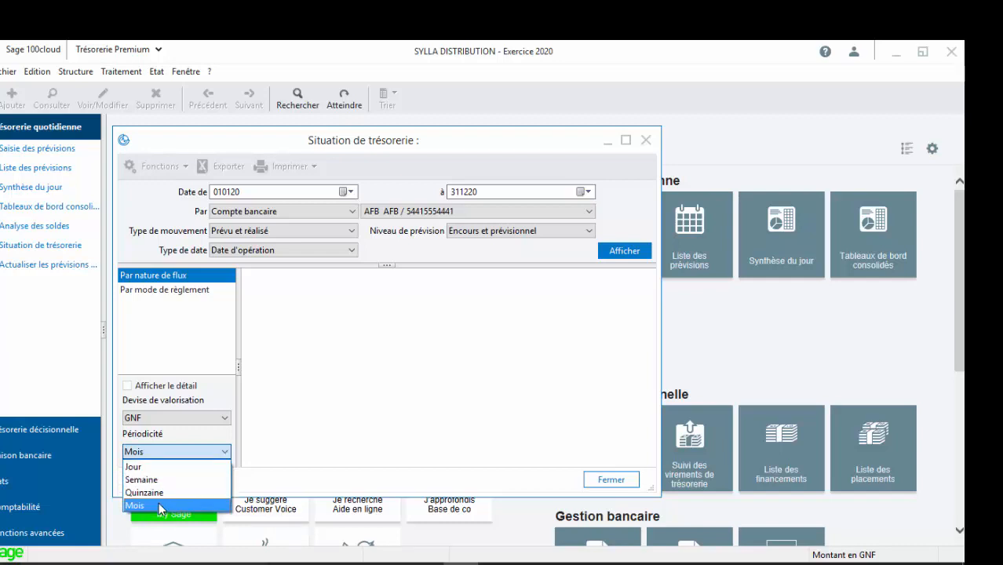
{"action": "left_click", "coordinate": [160, 506]}
{"action": "left_click", "coordinate": [623, 249]}
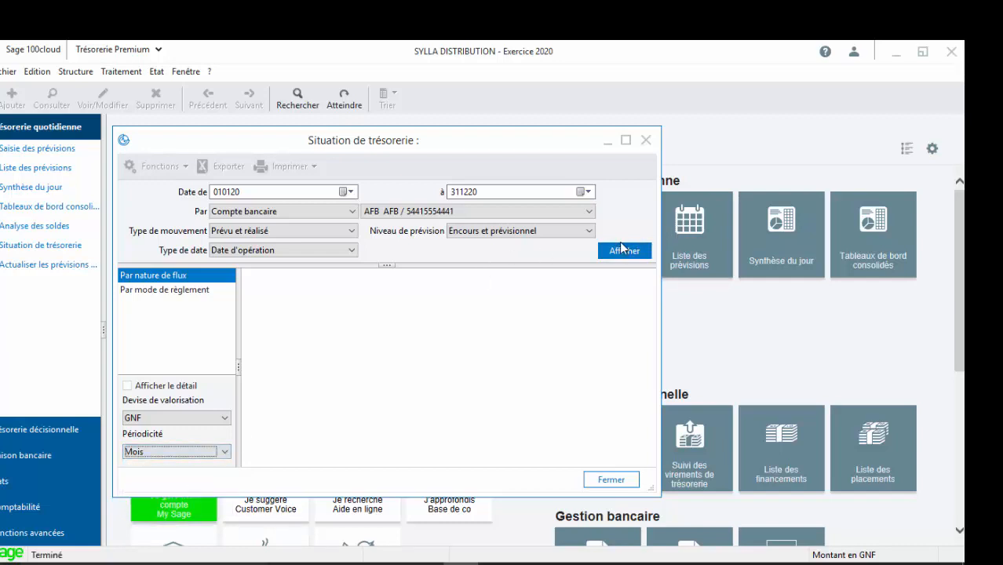
{"action": "left_click", "coordinate": [622, 249]}
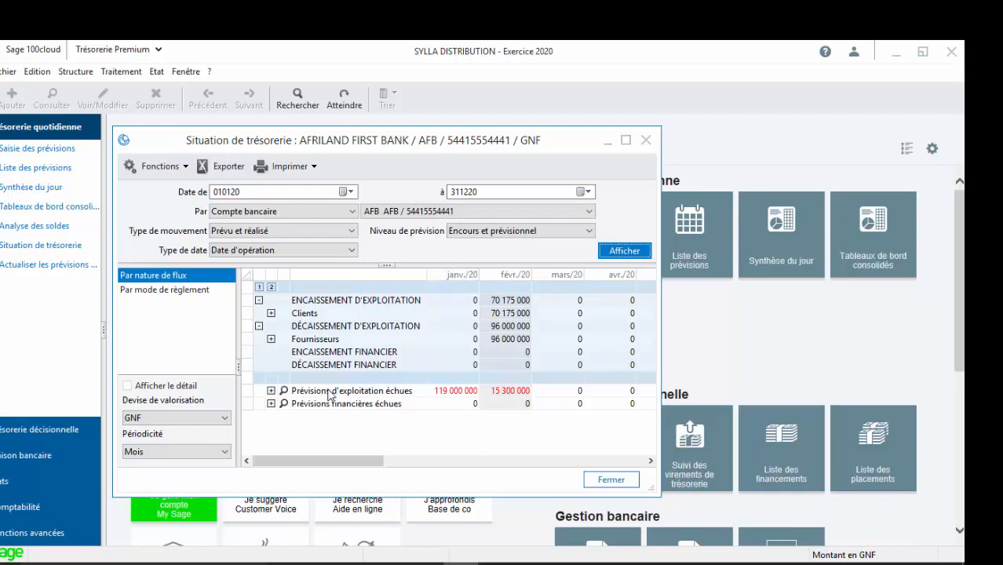
{"action": "left_click", "coordinate": [625, 140]}
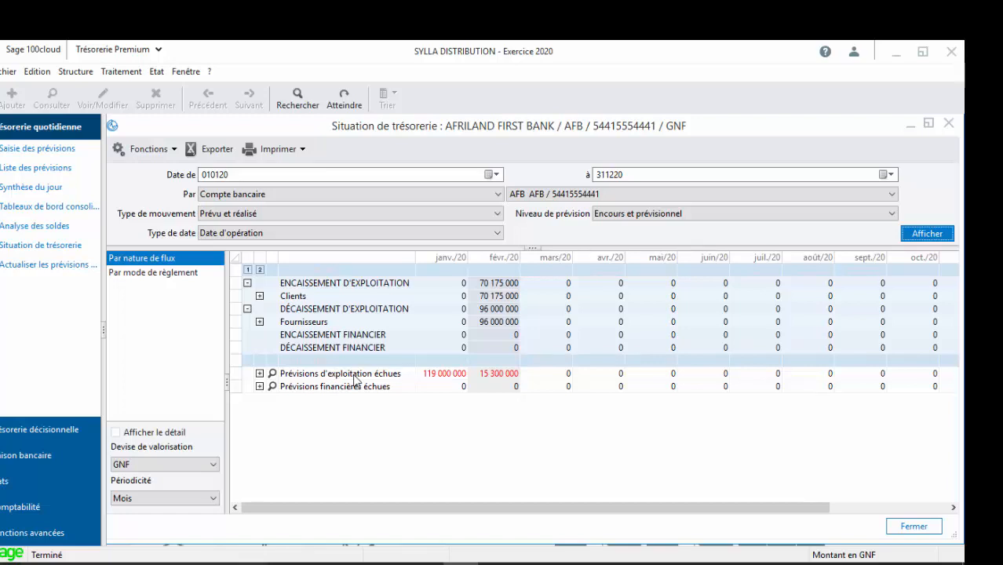
Step: Examine the planned (Prévu) movements behind the February operating receipts total, and close the forecast list
{"action": "double_click", "coordinate": [488, 291]}
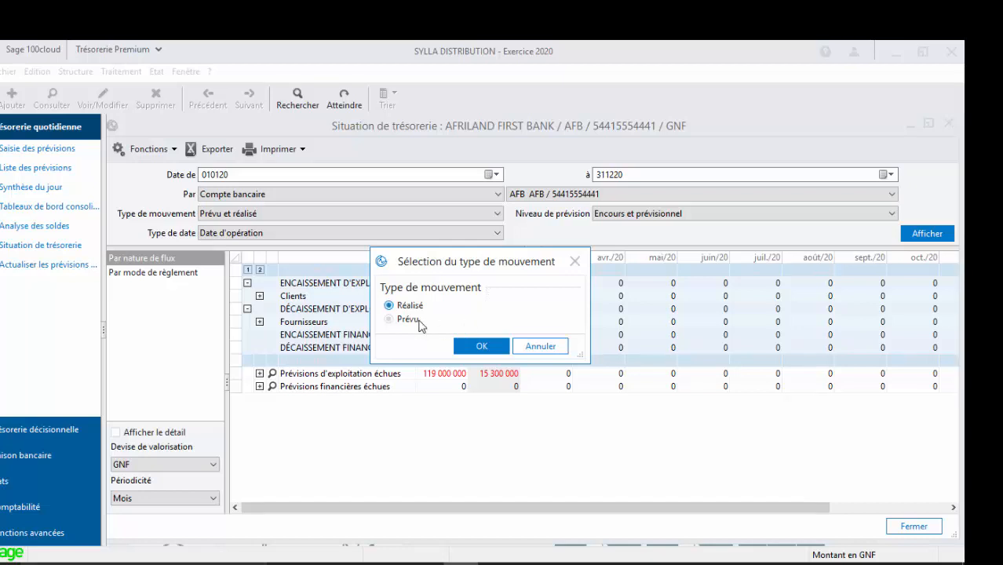
{"action": "left_click", "coordinate": [421, 321]}
{"action": "left_click", "coordinate": [473, 345]}
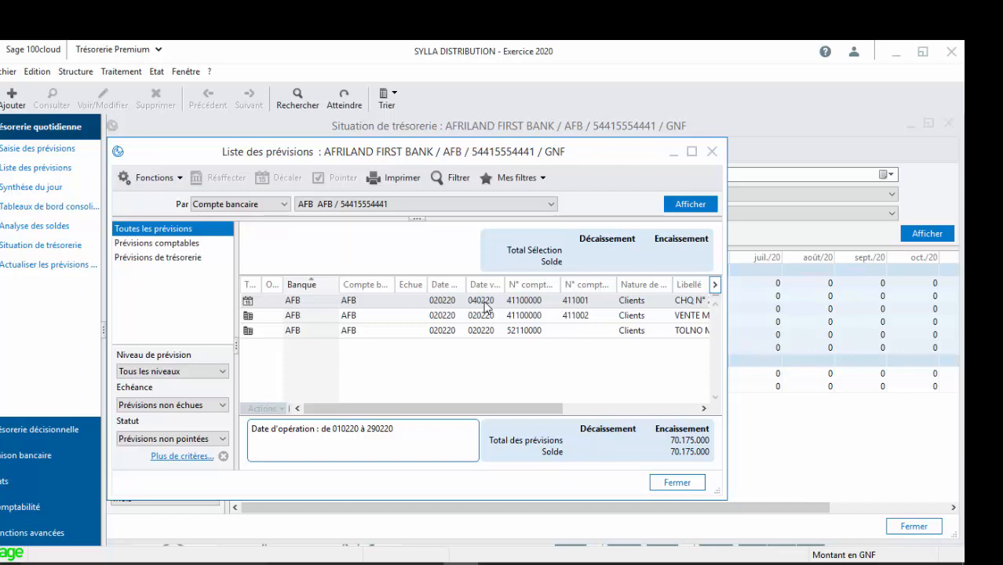
{"action": "left_click_drag", "start_coordinate": [496, 403], "coordinate": [453, 402]}
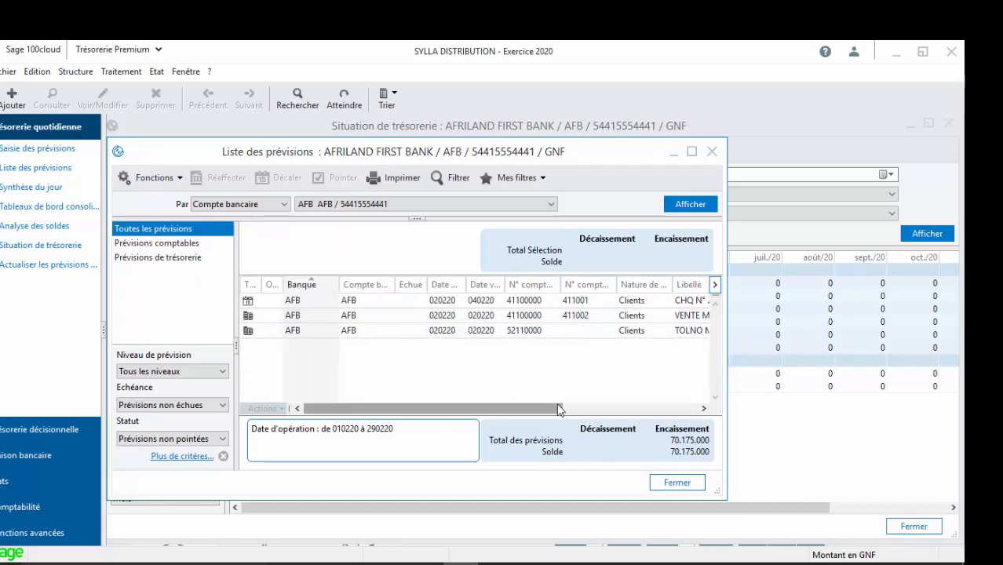
{"action": "left_click_drag", "start_coordinate": [560, 409], "coordinate": [581, 416]}
{"action": "left_click", "coordinate": [712, 152]}
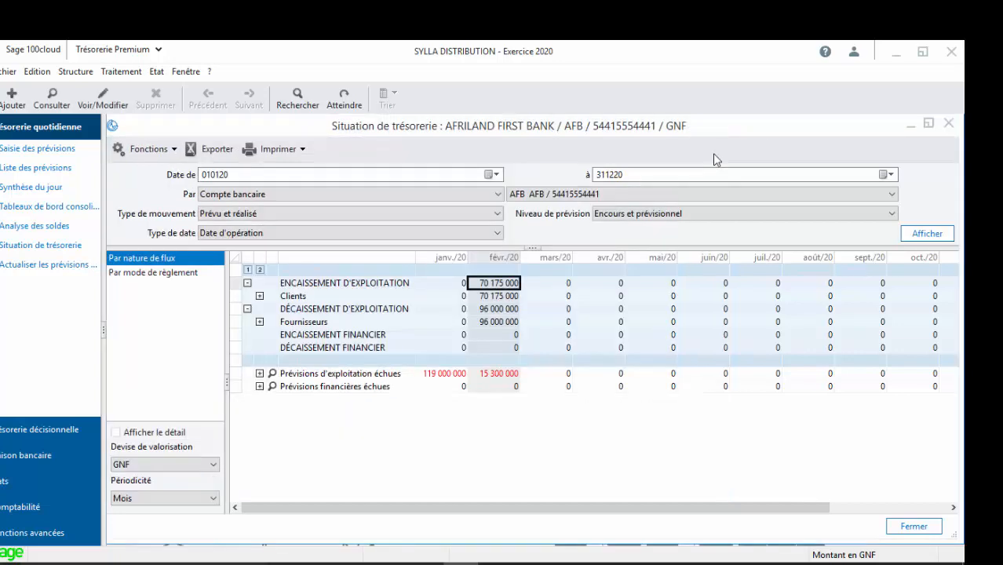
Step: Check the completed (Réalisé) bank movements behind the February operating receipts, and close the list
{"action": "double_click", "coordinate": [509, 284]}
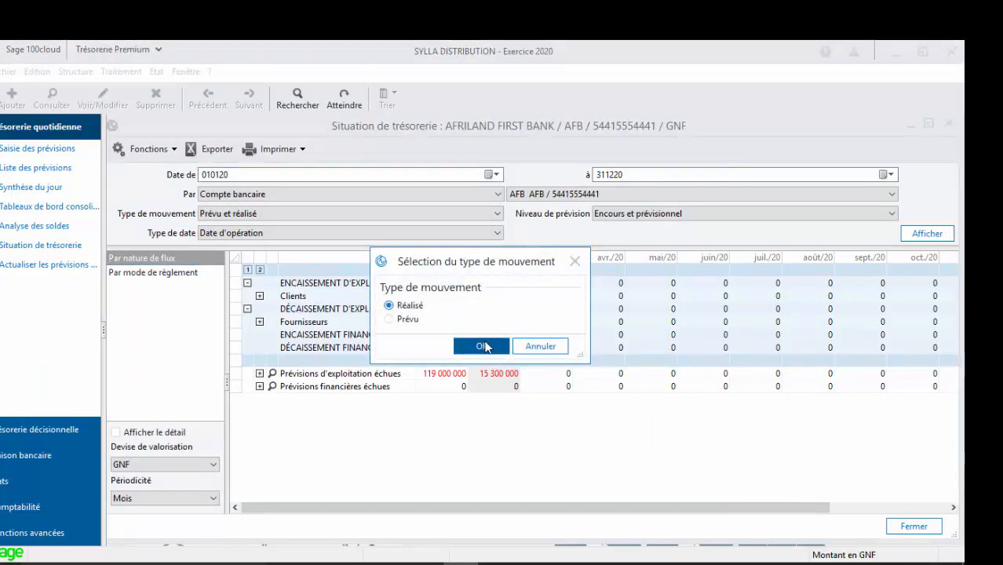
{"action": "left_click", "coordinate": [484, 347]}
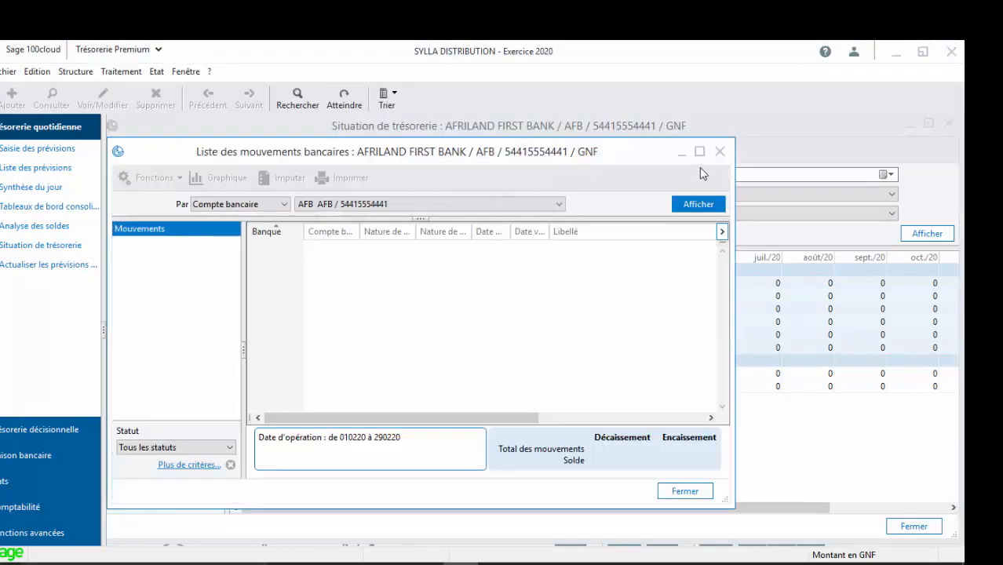
{"action": "left_click", "coordinate": [721, 151]}
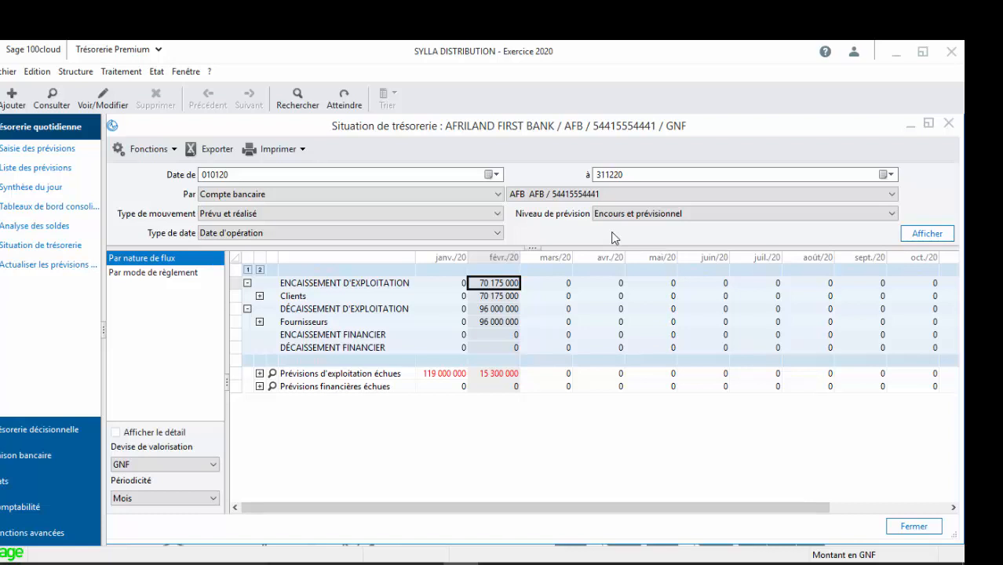
Step: Review the planned (Prévu) entries of the February operating receipts once more, and return to the treasury situation
{"action": "double_click", "coordinate": [513, 283]}
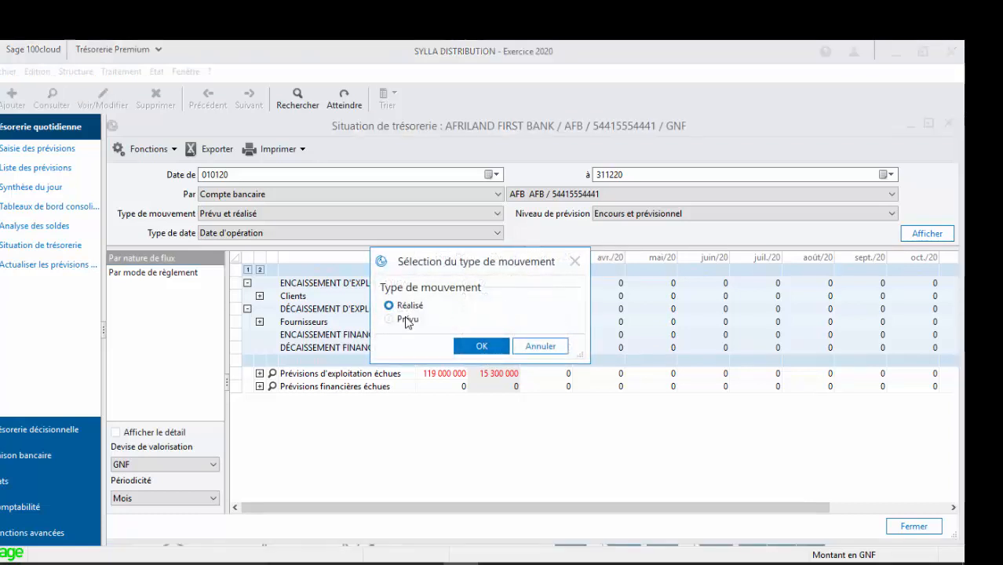
{"action": "left_click", "coordinate": [406, 321]}
{"action": "left_click", "coordinate": [482, 346]}
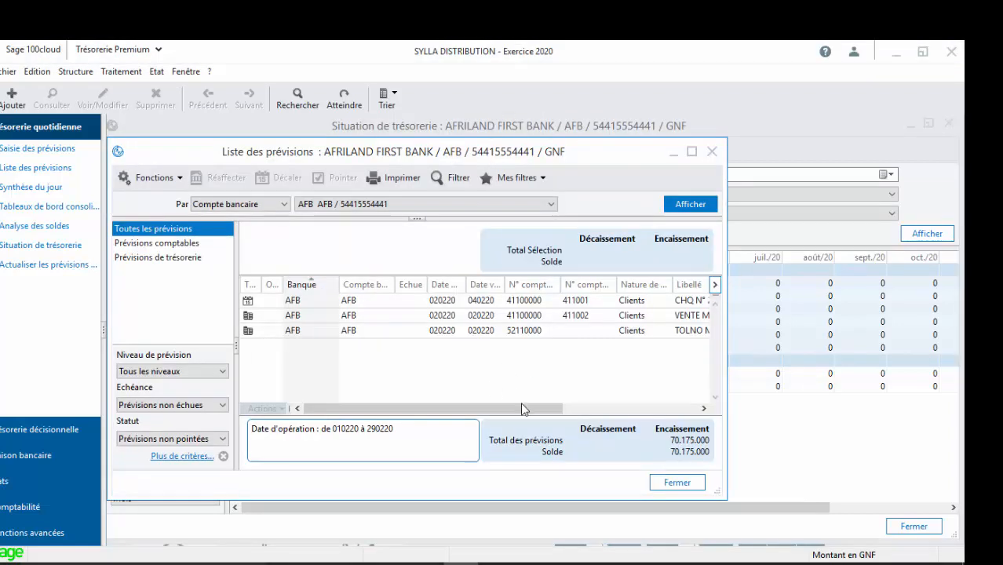
{"action": "left_click_drag", "start_coordinate": [522, 406], "coordinate": [379, 339]}
{"action": "left_click", "coordinate": [711, 153]}
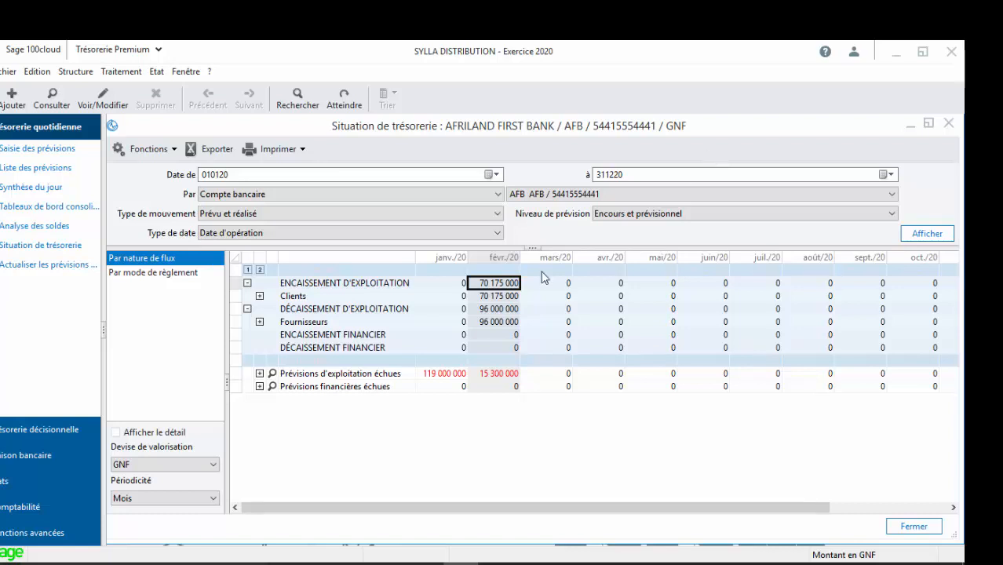
{"action": "double_click", "coordinate": [487, 289]}
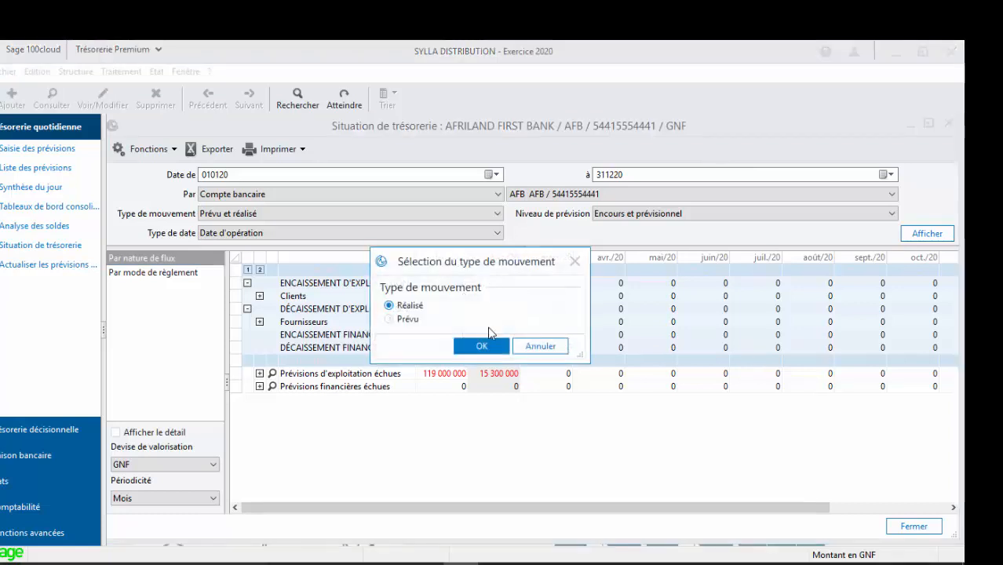
{"action": "left_click", "coordinate": [574, 261]}
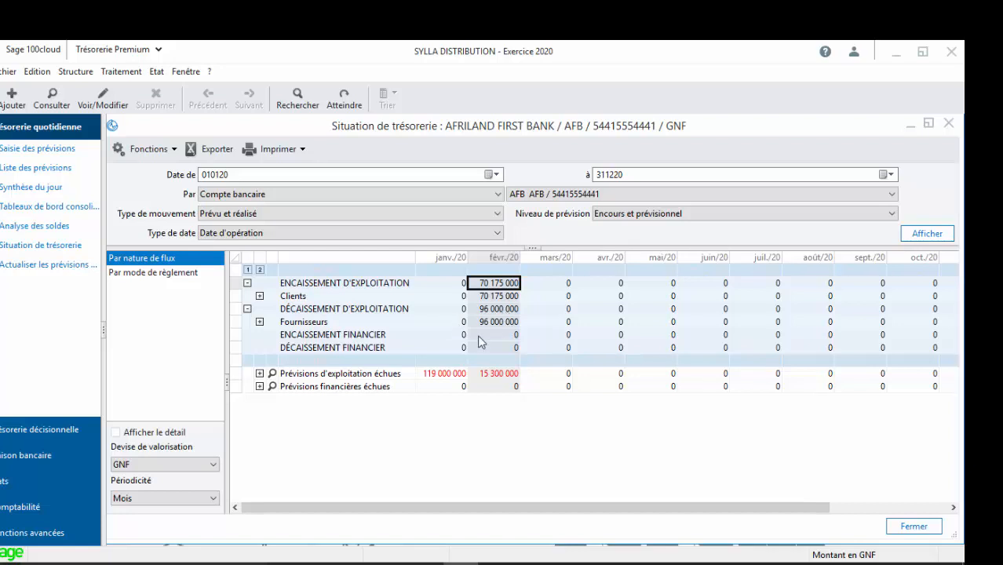
Step: Open the detail of February's overdue operating forecasts (Prévisions d'exploitation échues) and examine which entries are flagged as Echue
{"action": "left_click", "coordinate": [493, 380]}
{"action": "double_click", "coordinate": [493, 378]}
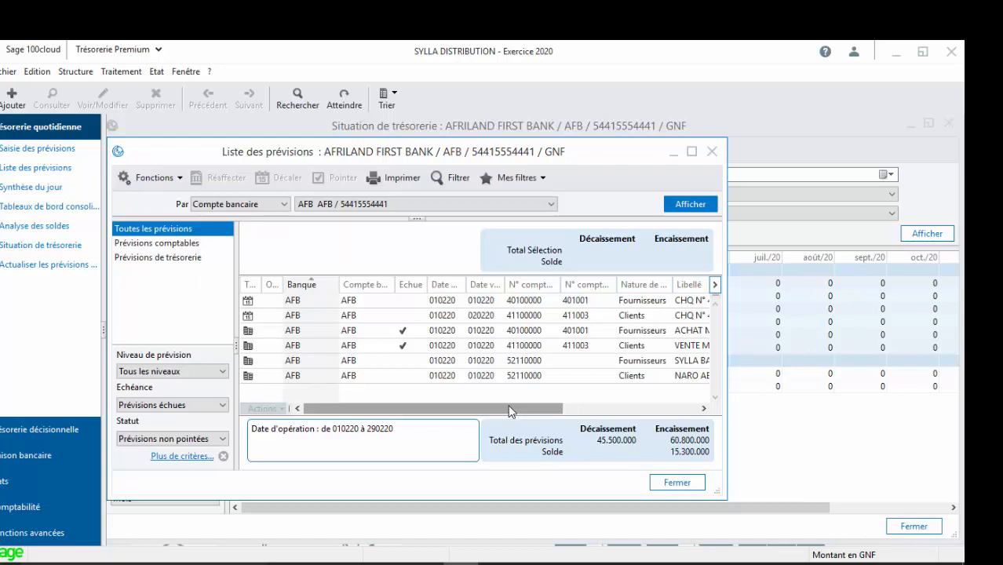
{"action": "left_click_drag", "start_coordinate": [507, 407], "coordinate": [505, 408]}
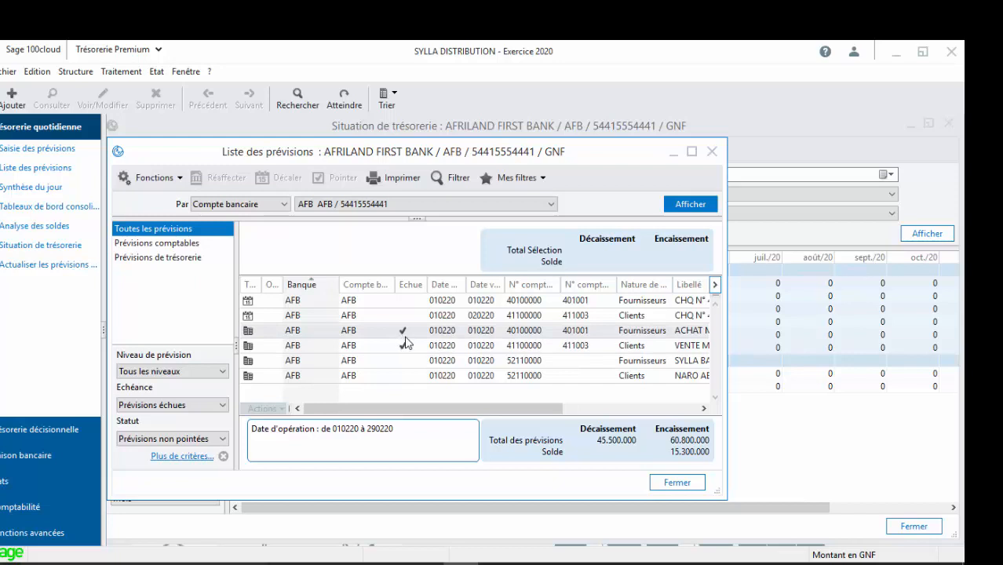
{"action": "left_click", "coordinate": [404, 346]}
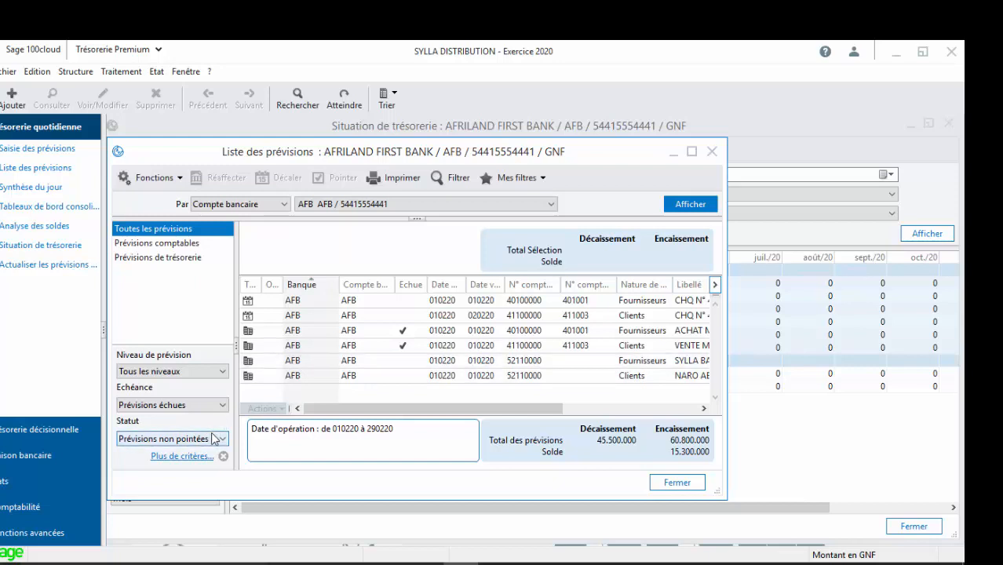
Step: Show February's forecasts for all due dates (Toutes les échéances) and examine the full list of entries
{"action": "left_click", "coordinate": [199, 405]}
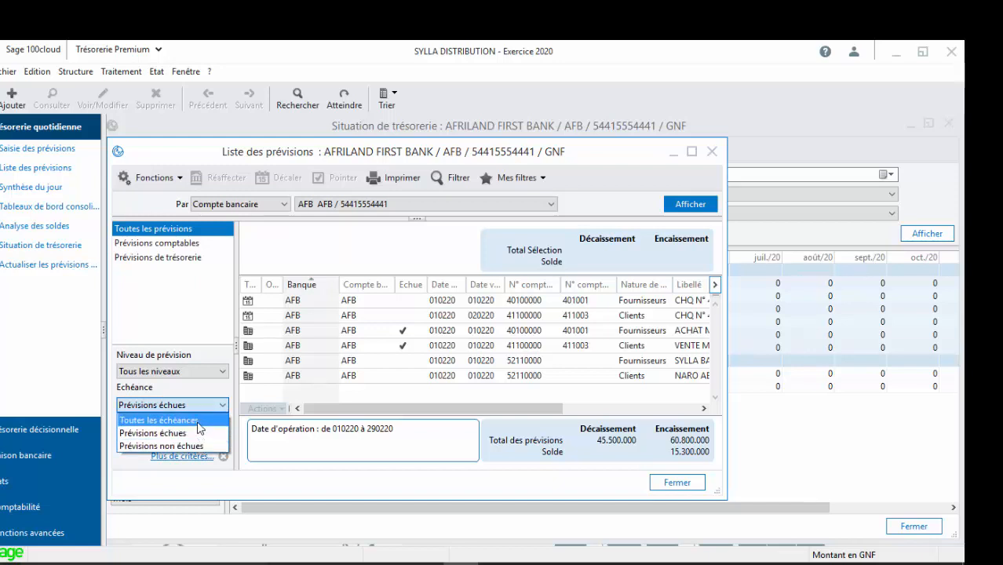
{"action": "left_click", "coordinate": [200, 428]}
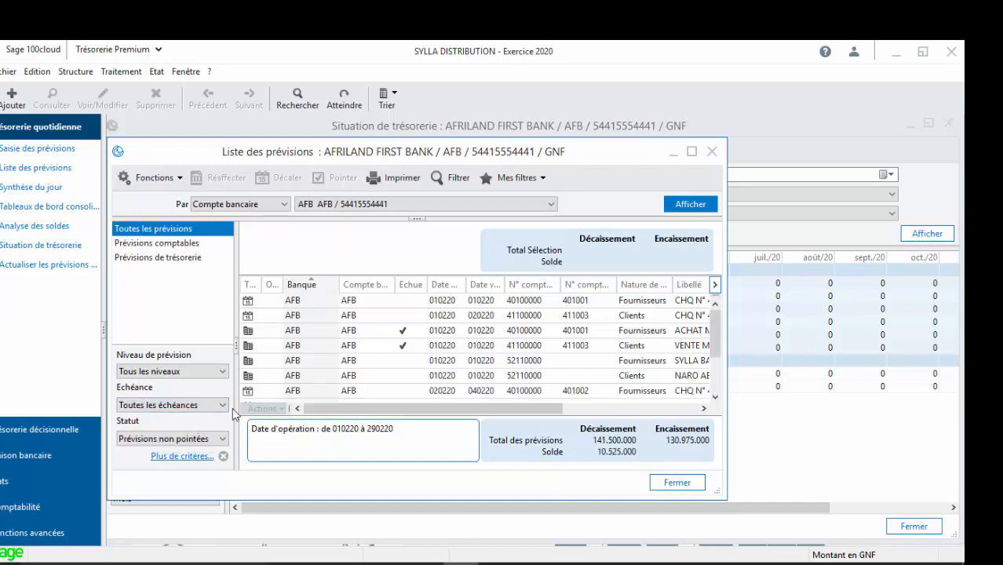
{"action": "left_click_drag", "start_coordinate": [713, 341], "coordinate": [712, 364]}
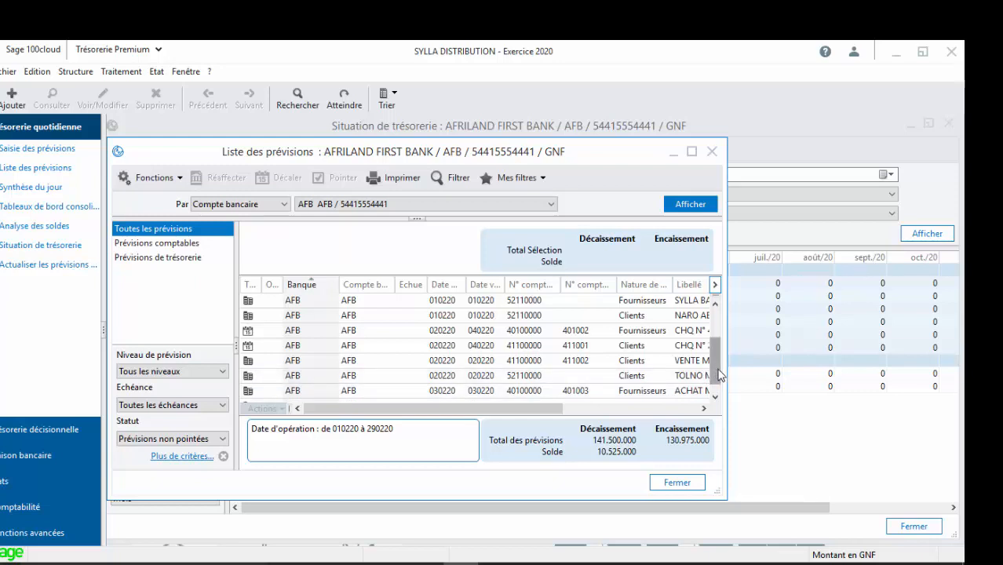
{"action": "mouse_move", "coordinate": [719, 375]}
{"action": "left_mouse_down"}
{"action": "mouse_move", "coordinate": [716, 396]}
{"action": "mouse_move", "coordinate": [712, 367]}
{"action": "mouse_move", "coordinate": [712, 388]}
{"action": "left_mouse_up"}
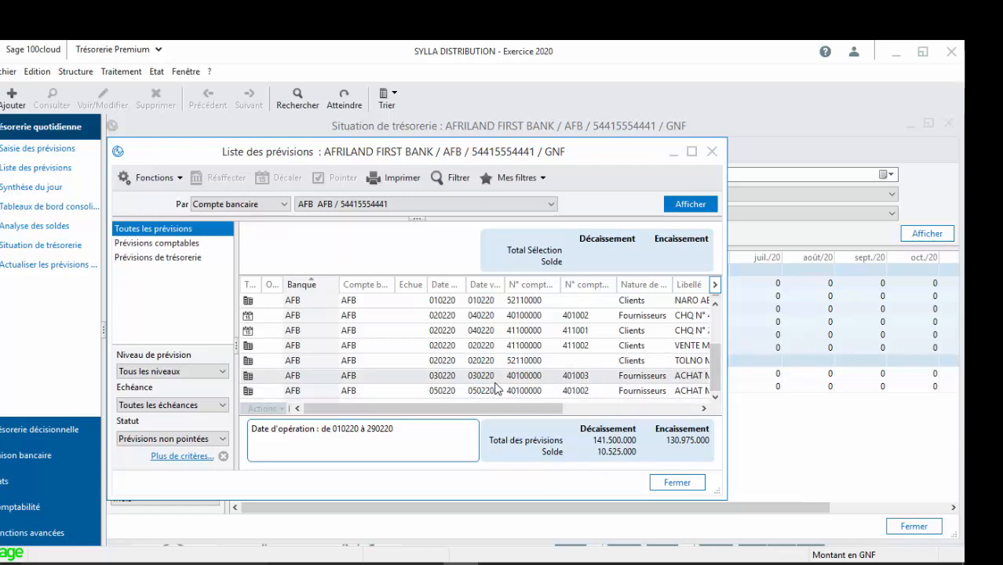
Step: Compare the list filtered on overdue forecasts (Prévisions échues) with all due dates, and leave it on Prévisions échues
{"action": "left_click", "coordinate": [209, 406]}
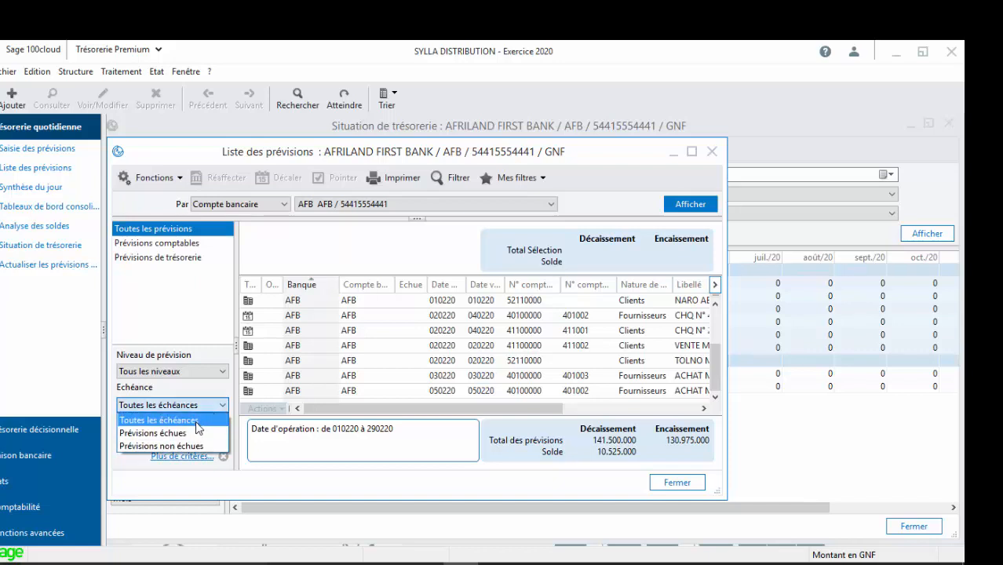
{"action": "left_click", "coordinate": [195, 433]}
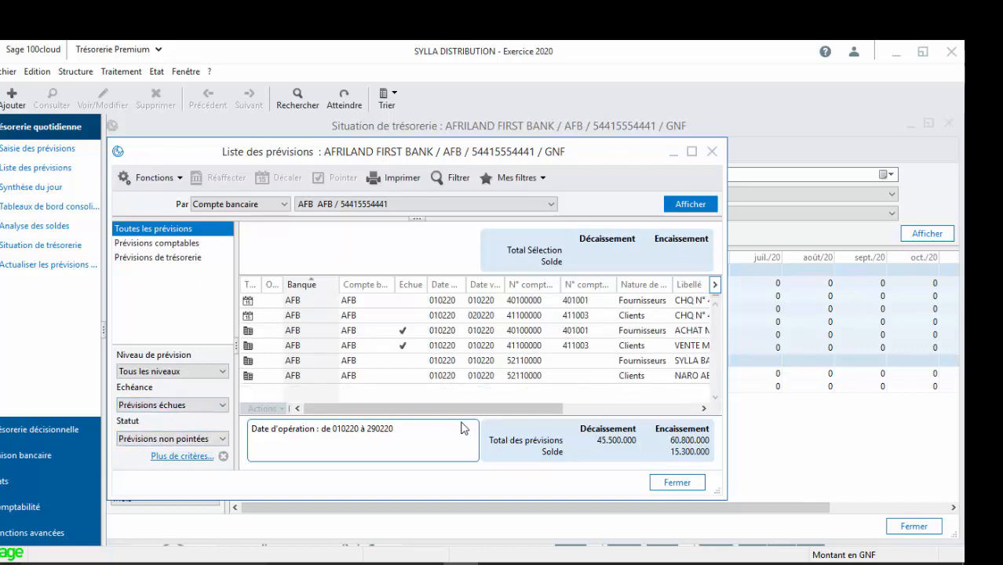
{"action": "left_click", "coordinate": [203, 405]}
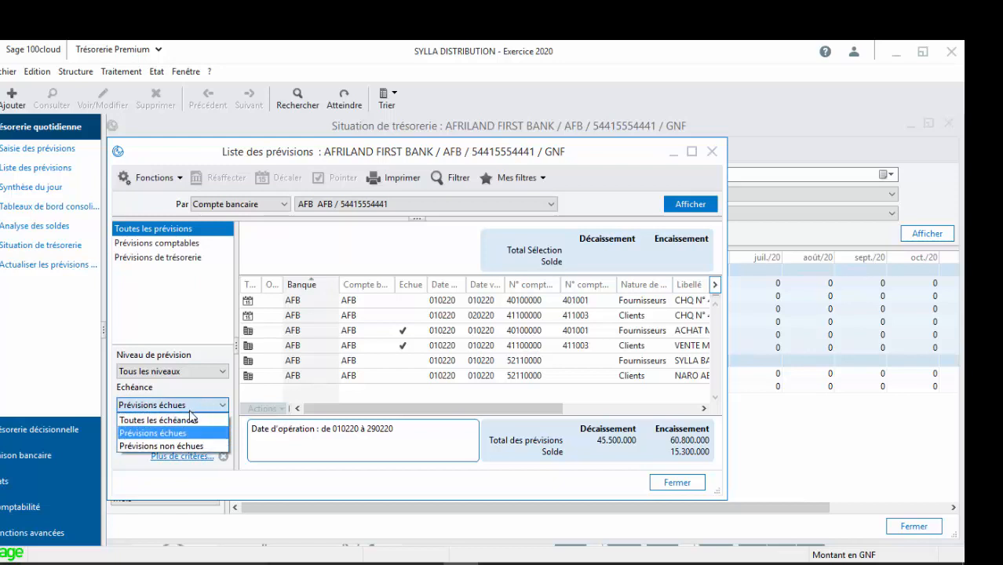
{"action": "left_click", "coordinate": [189, 419]}
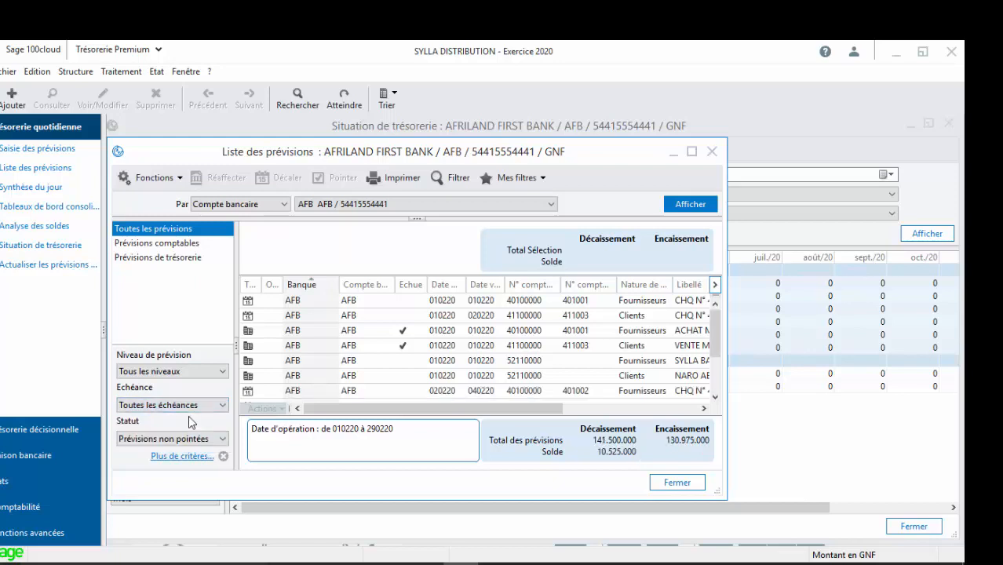
{"action": "left_click", "coordinate": [194, 405]}
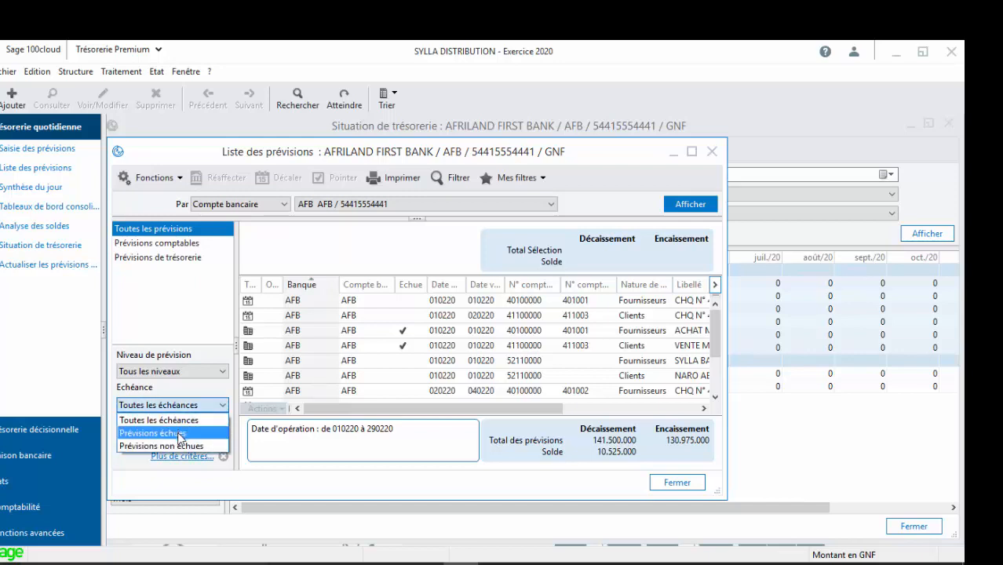
{"action": "left_click", "coordinate": [177, 433]}
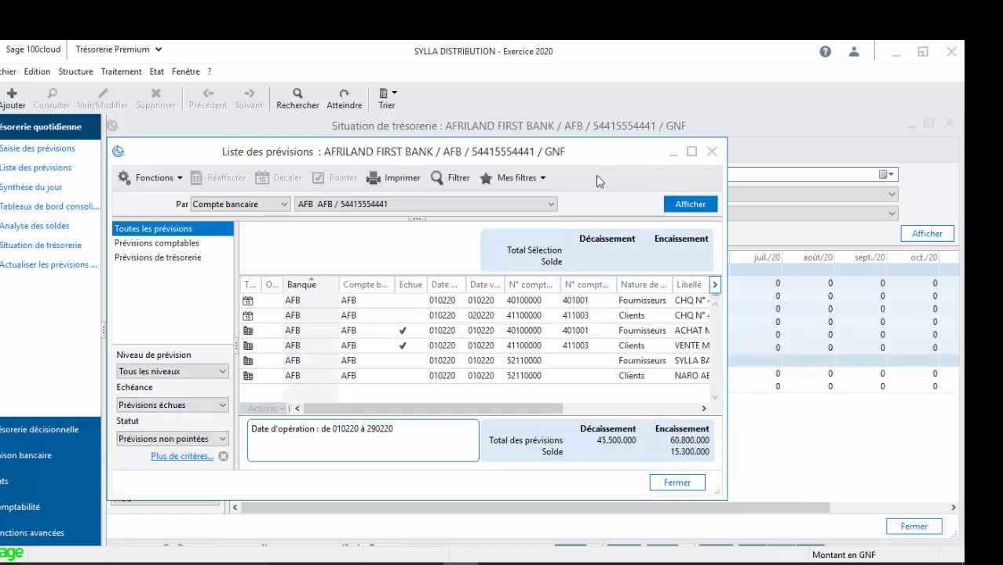
Step: Examine the accounting entries (Prévisions comptables) among February's overdue forecasts with their disbursement and receipt amounts, and close the list
{"action": "left_click", "coordinate": [178, 245]}
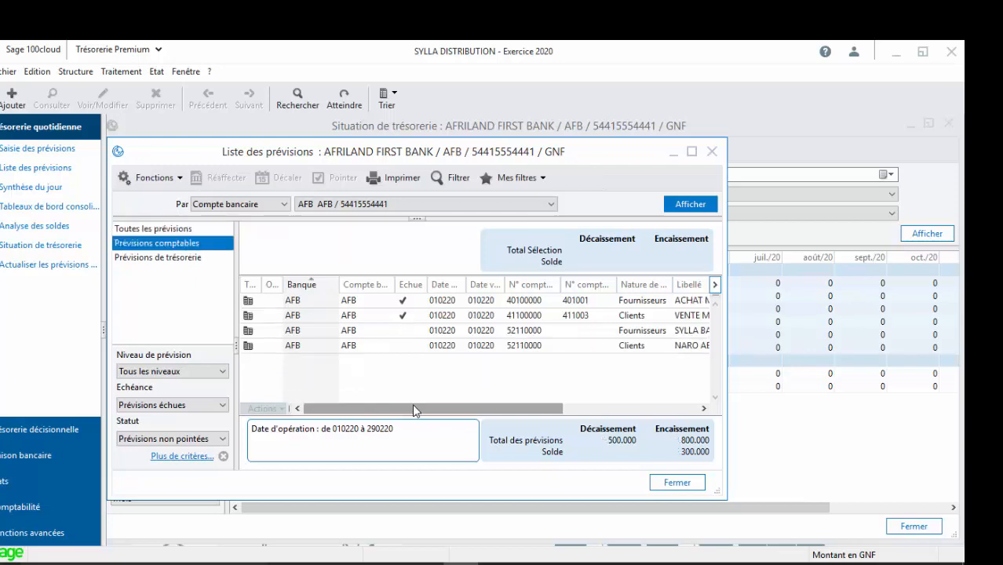
{"action": "left_click_drag", "start_coordinate": [414, 409], "coordinate": [536, 408]}
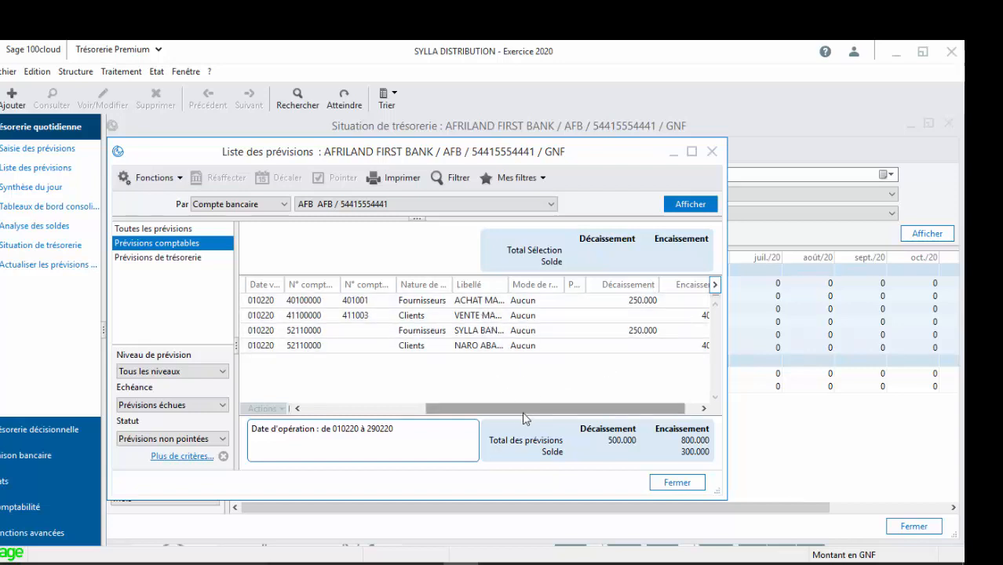
{"action": "left_click_drag", "start_coordinate": [521, 417], "coordinate": [433, 408]}
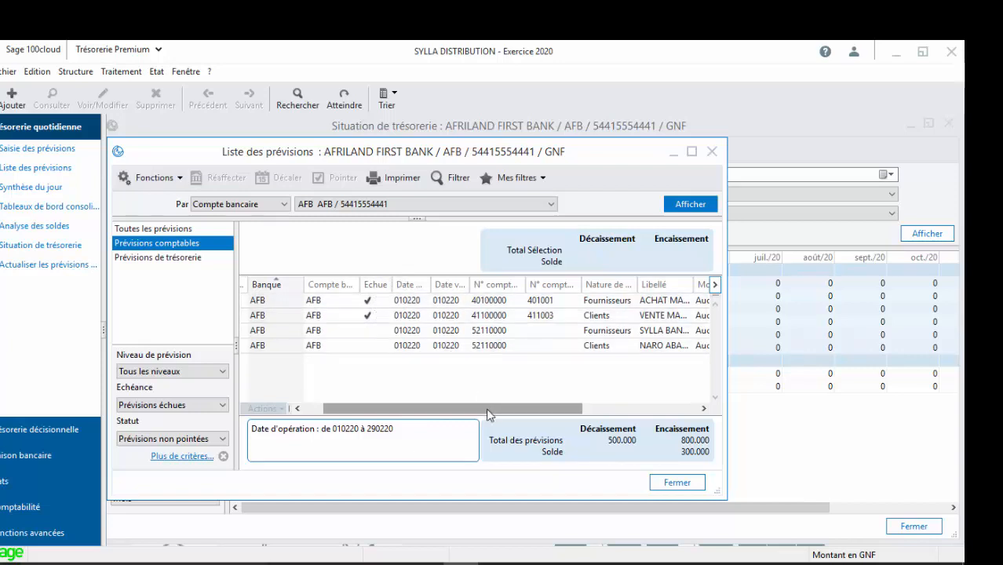
{"action": "left_click_drag", "start_coordinate": [489, 416], "coordinate": [640, 412]}
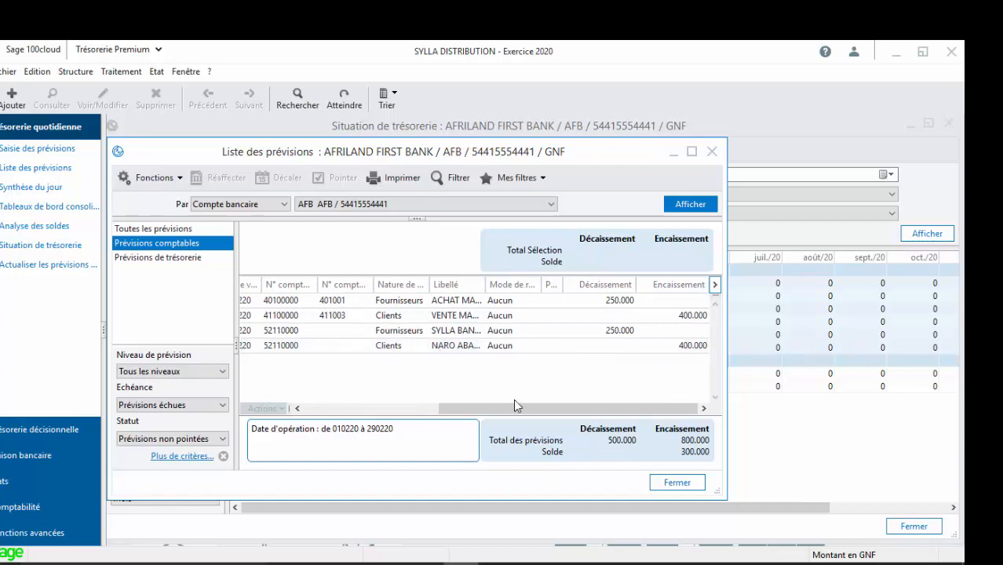
{"action": "left_click_drag", "start_coordinate": [522, 407], "coordinate": [378, 412]}
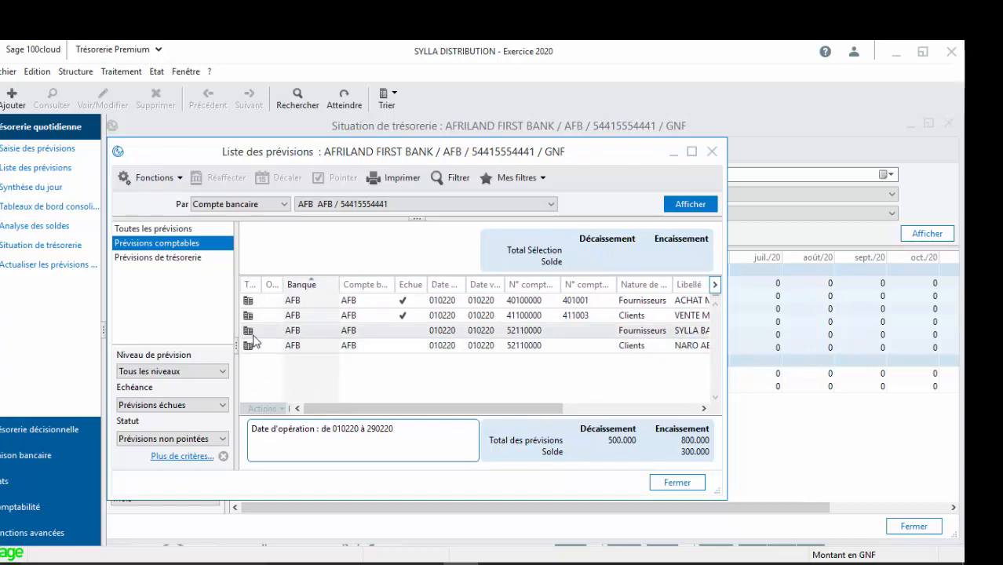
{"action": "left_click", "coordinate": [714, 154]}
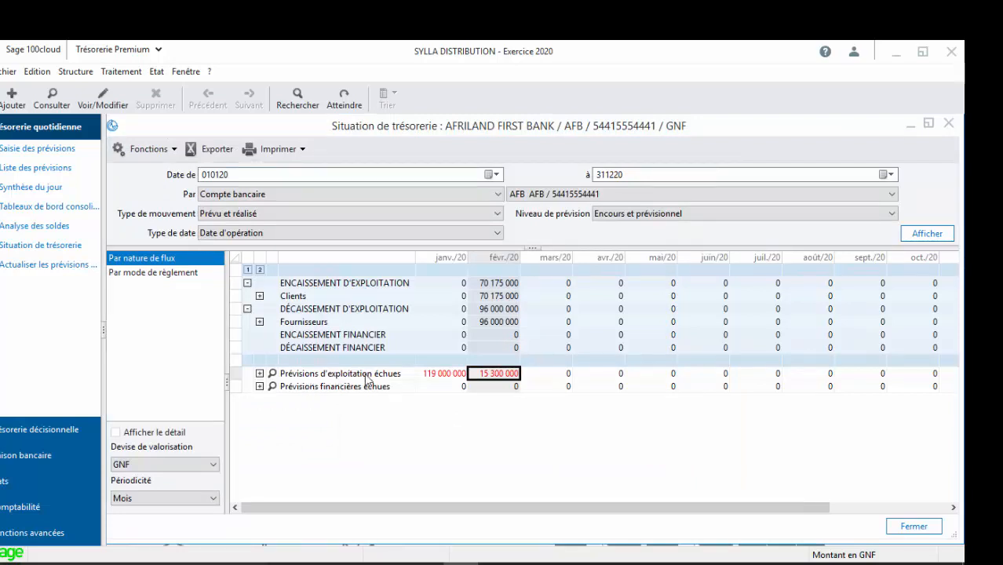
Step: Open January's overdue operating forecasts, check their accounting and treasury forecasts (Prévisions de trésorerie), and close the list
{"action": "double_click", "coordinate": [436, 378]}
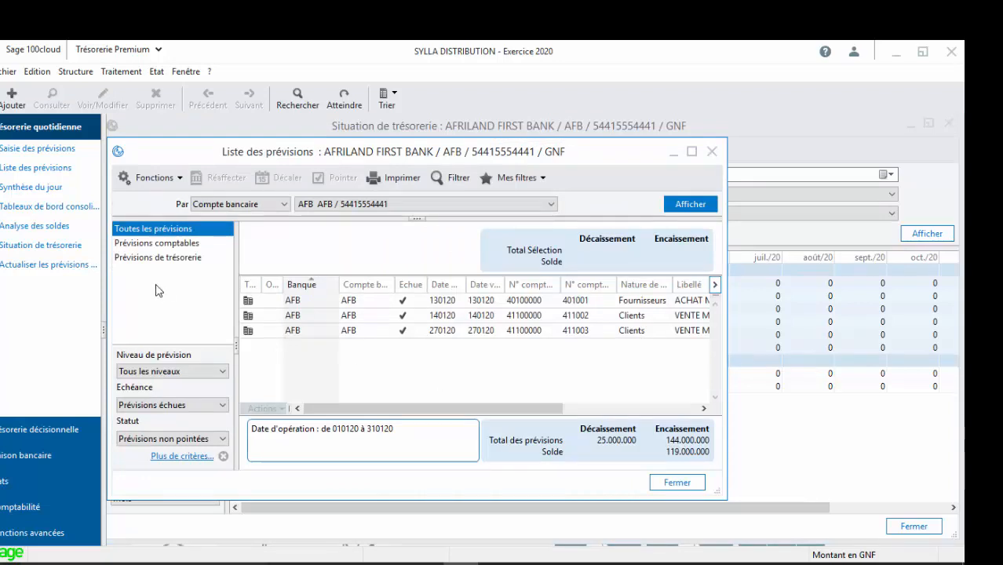
{"action": "left_click", "coordinate": [161, 245]}
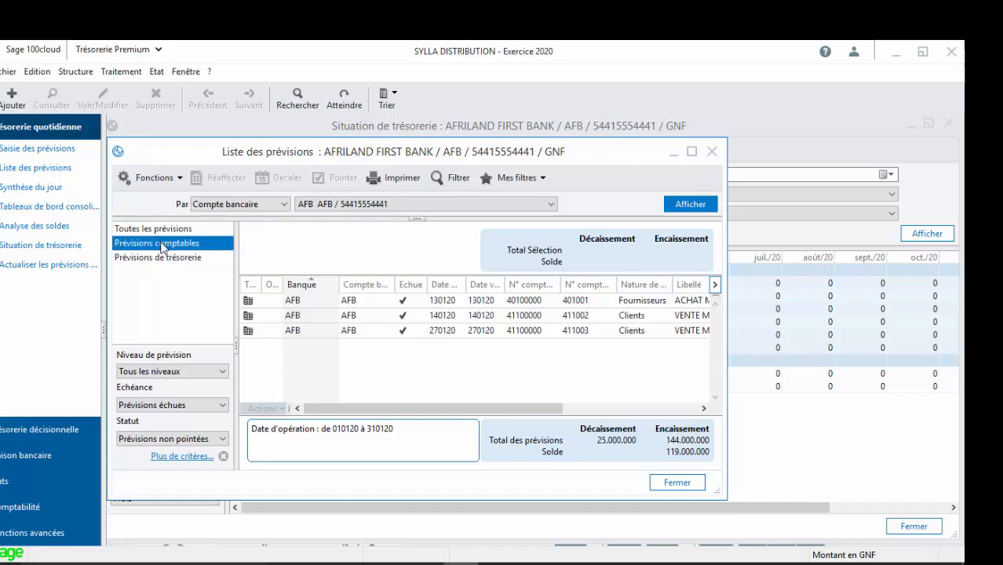
{"action": "left_click", "coordinate": [173, 260]}
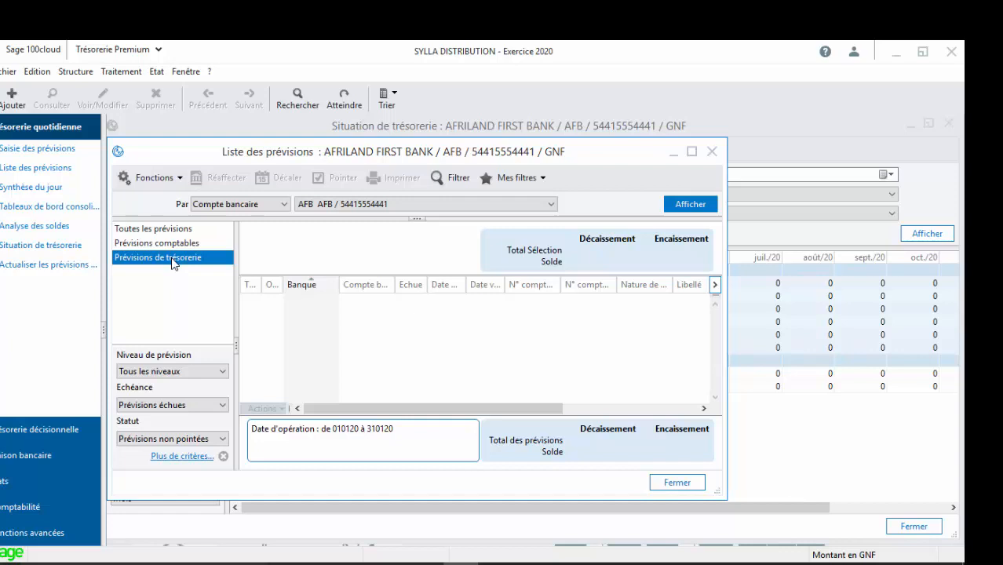
{"action": "left_click", "coordinate": [213, 405]}
{"action": "left_click", "coordinate": [268, 331]}
{"action": "left_click", "coordinate": [711, 152]}
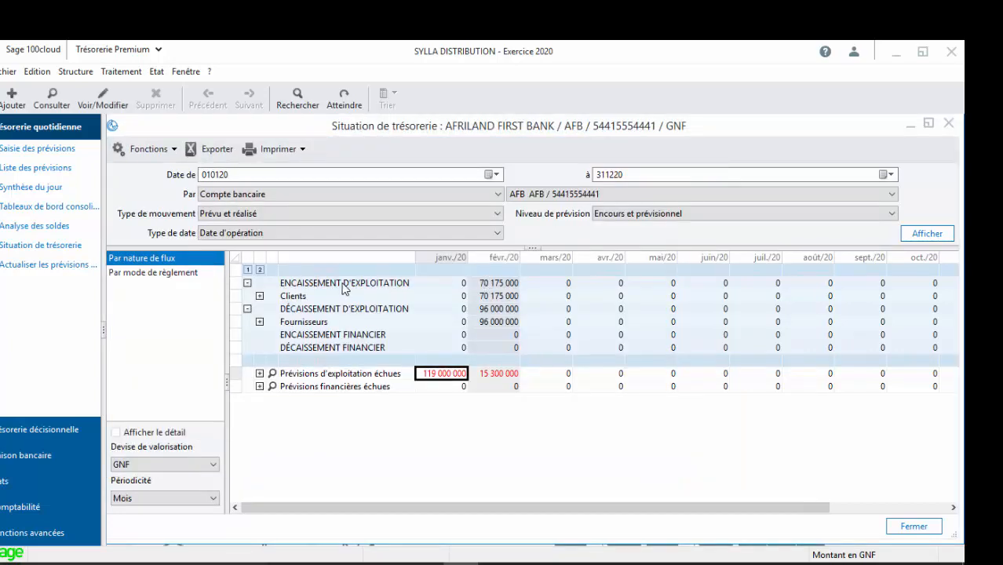
Step: Check the receipt amounts of the planned (Prévu) movements behind February's operating receipts, and close the forecast list
{"action": "double_click", "coordinate": [485, 295]}
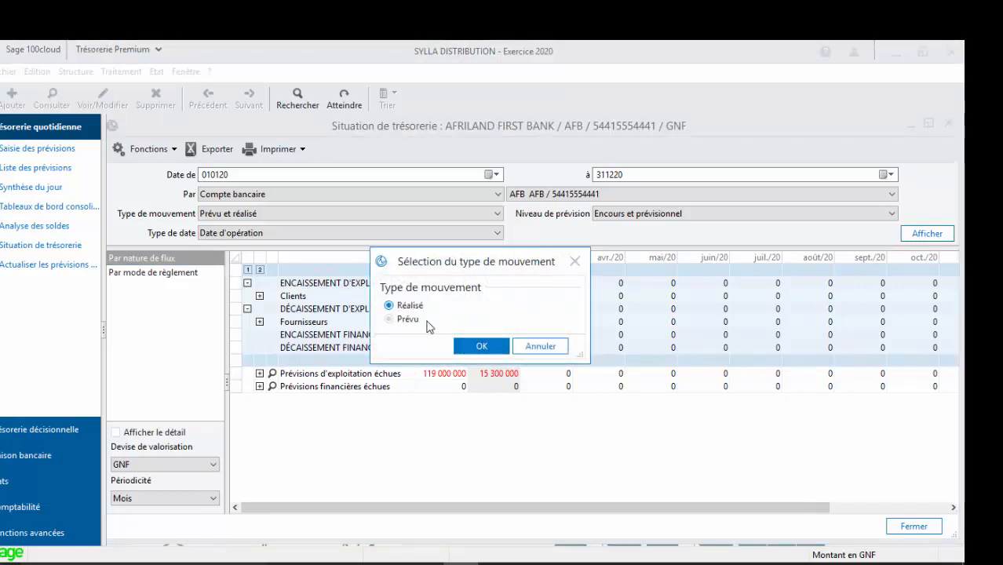
{"action": "left_click", "coordinate": [408, 319]}
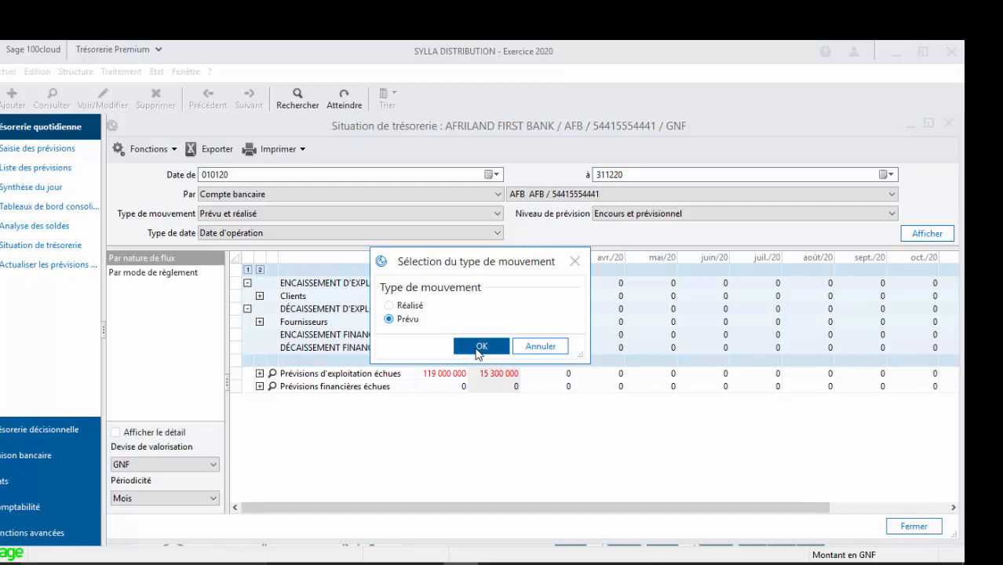
{"action": "left_click", "coordinate": [481, 346]}
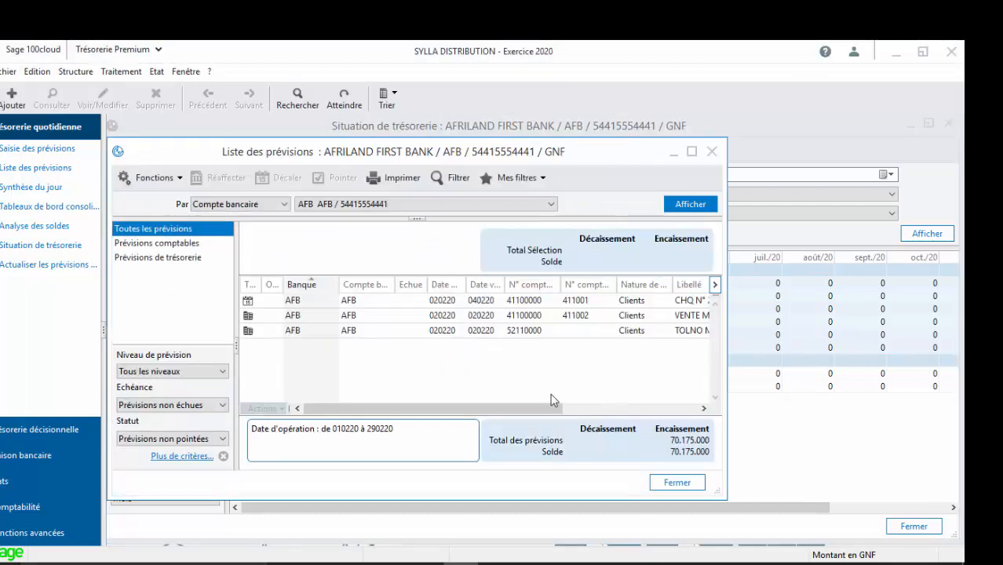
{"action": "left_click_drag", "start_coordinate": [554, 415], "coordinate": [713, 409]}
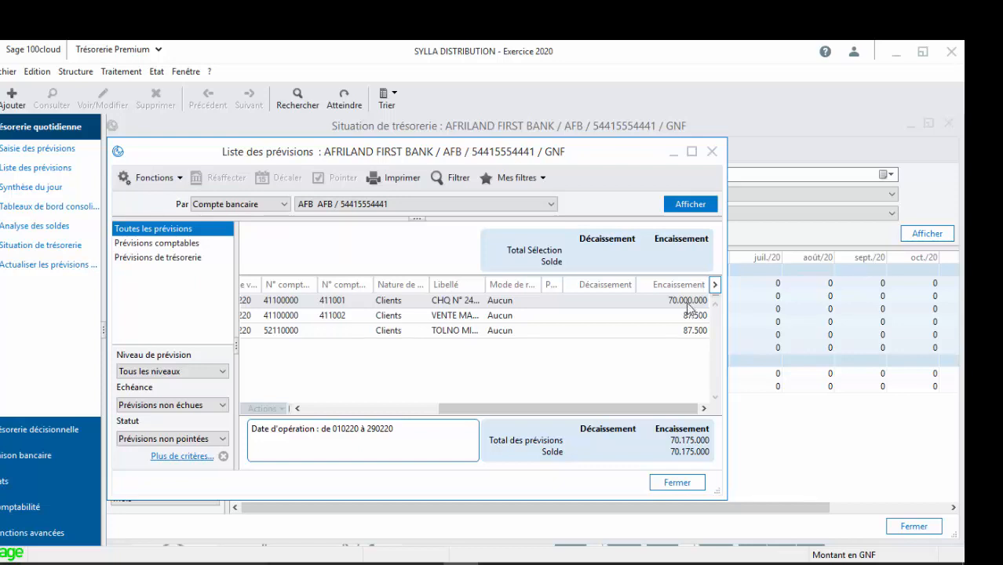
{"action": "left_click", "coordinate": [711, 151]}
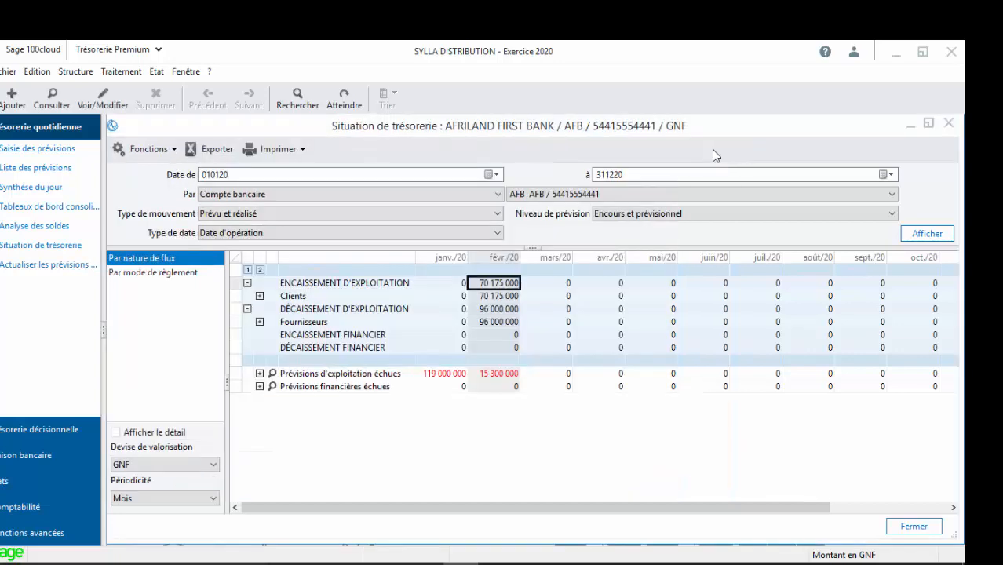
Step: Close the treasury situation and open the bank statement management (Gestion des extraits)
{"action": "double_click", "coordinate": [492, 287]}
{"action": "left_click", "coordinate": [577, 265]}
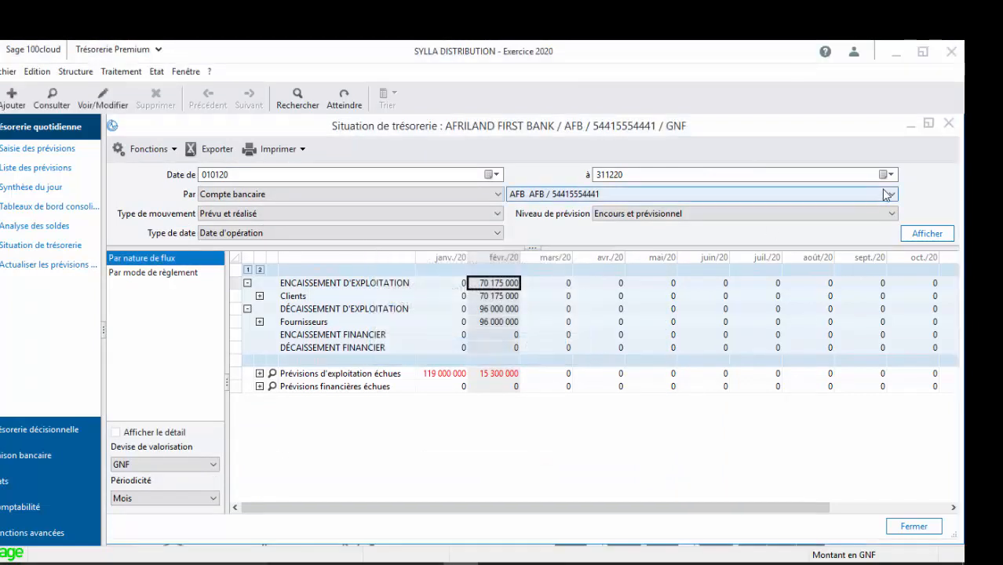
{"action": "left_click", "coordinate": [948, 124]}
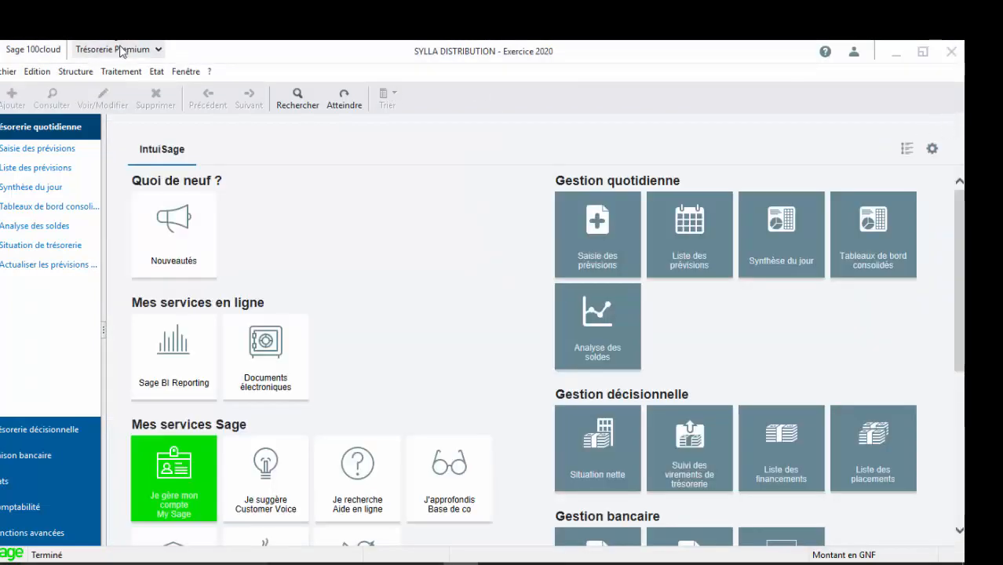
{"action": "left_click", "coordinate": [123, 71]}
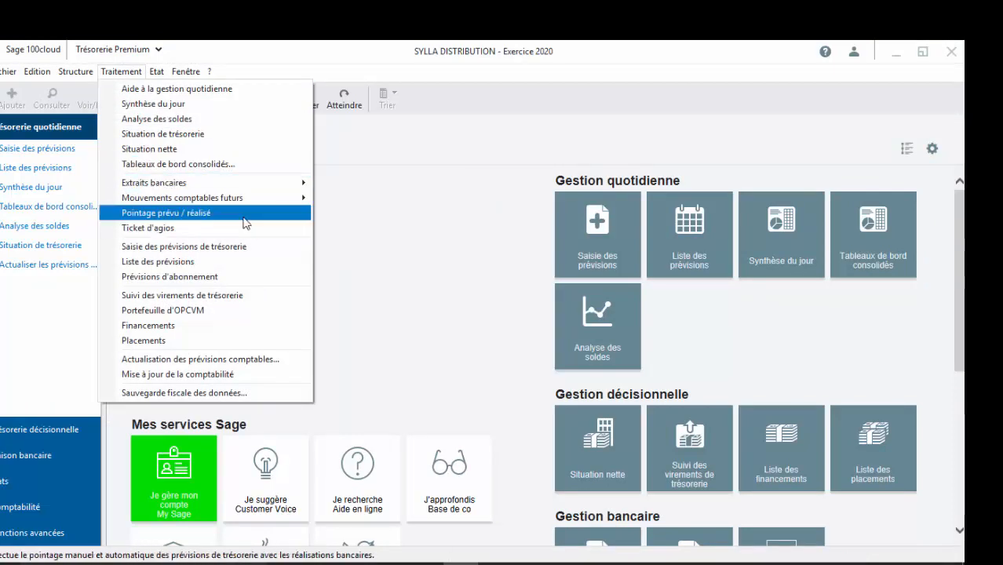
{"action": "mouse_move", "coordinate": [258, 199]}
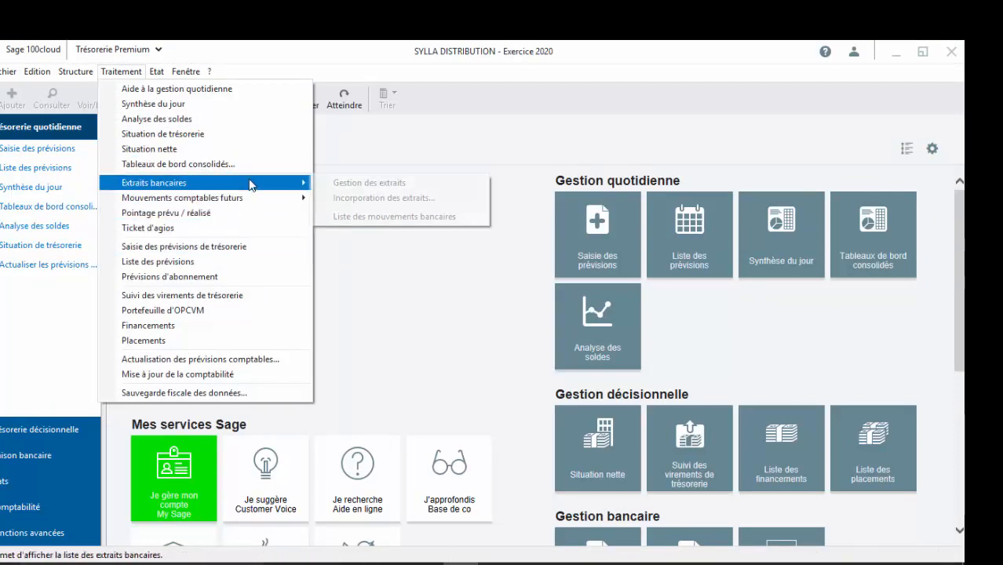
{"action": "left_click", "coordinate": [328, 189]}
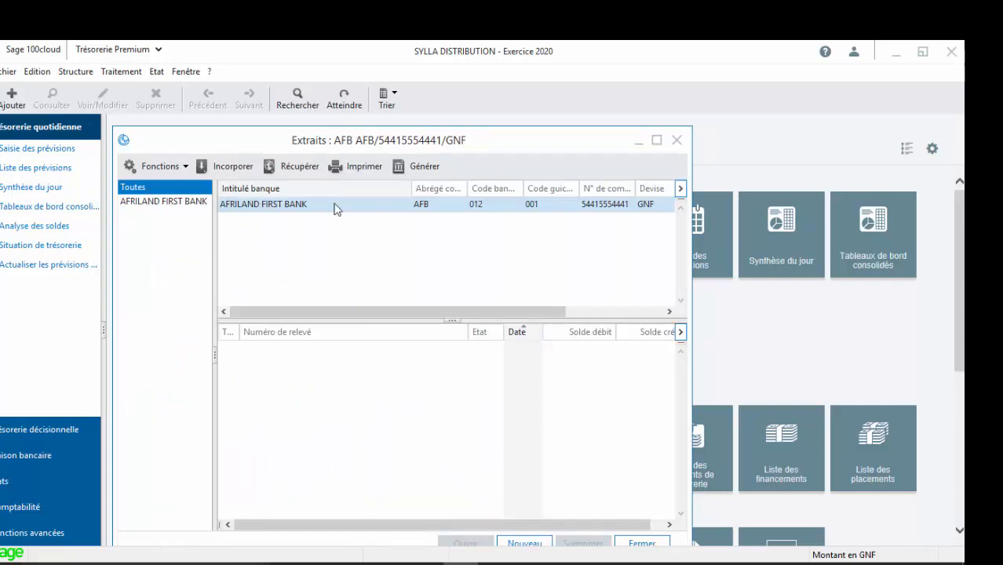
{"action": "mouse_move", "coordinate": [405, 311]}
{"action": "left_mouse_down"}
{"action": "mouse_move", "coordinate": [594, 320]}
{"action": "mouse_move", "coordinate": [406, 314]}
{"action": "left_mouse_up"}
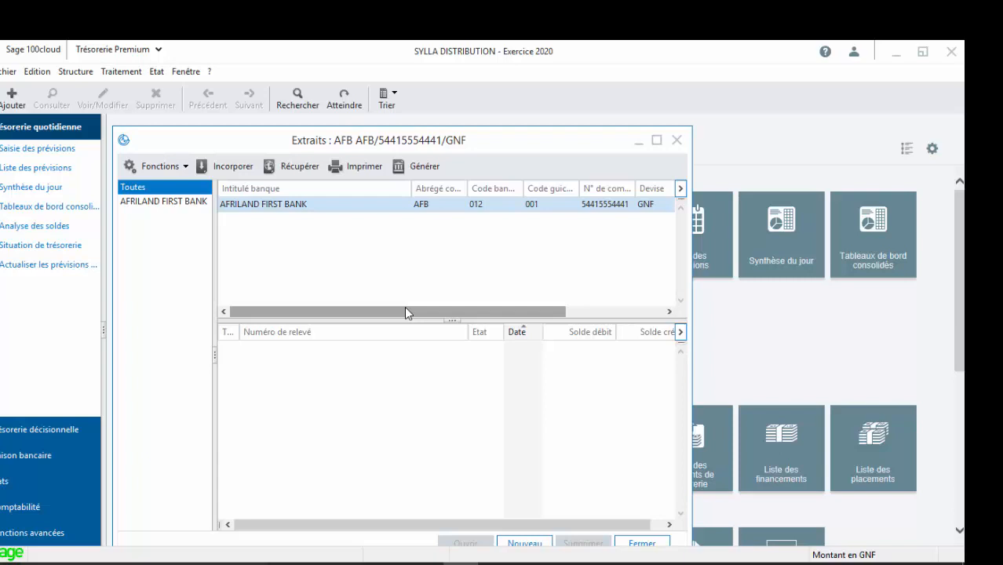
Step: Create a new statement for the AFB account with its new balance dated 250120 and a credit of 70000000
{"action": "left_click", "coordinate": [524, 544]}
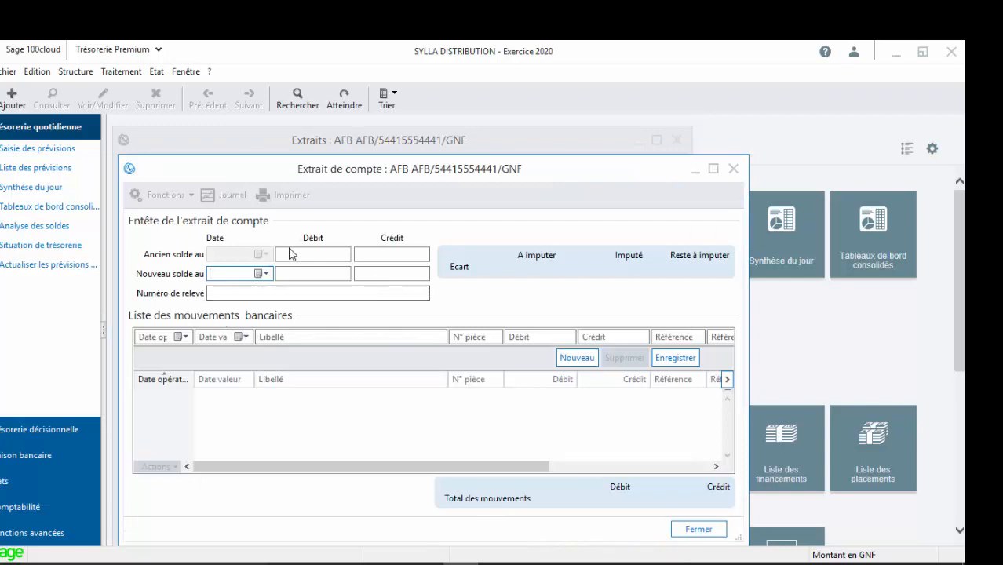
{"action": "left_click", "coordinate": [329, 255]}
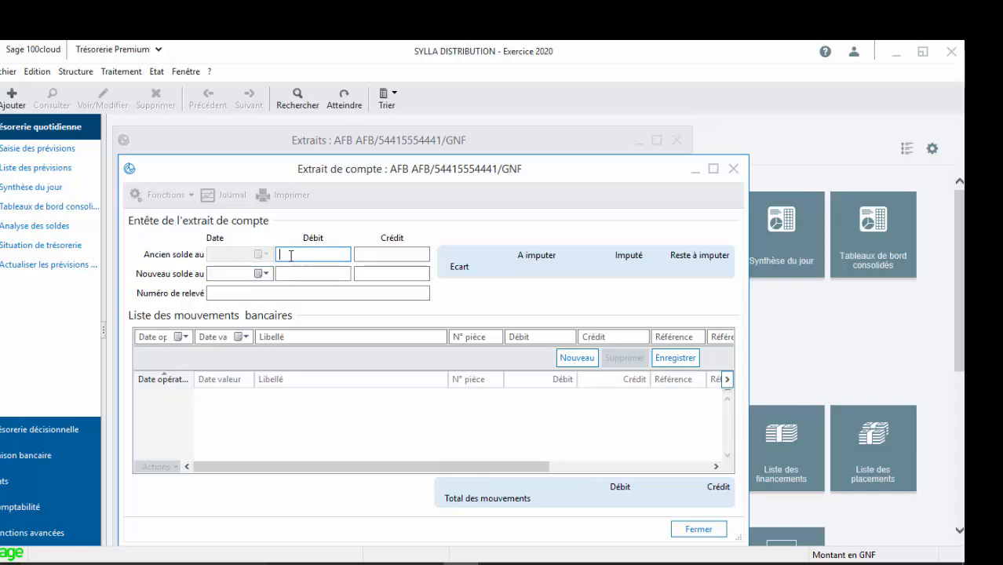
{"action": "left_click", "coordinate": [242, 275]}
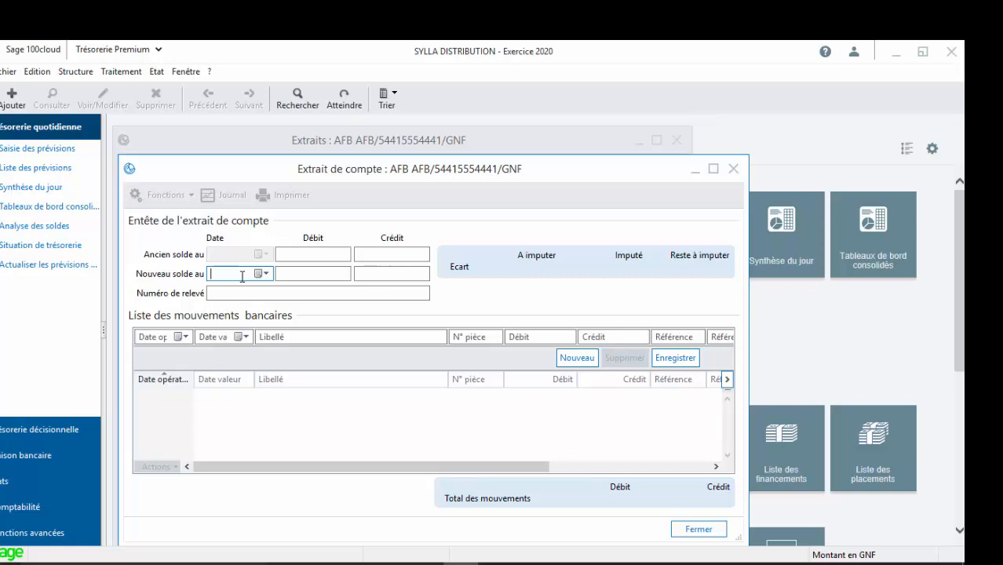
{"action": "type", "text": "250120"}
{"action": "key", "text": "Tab"}
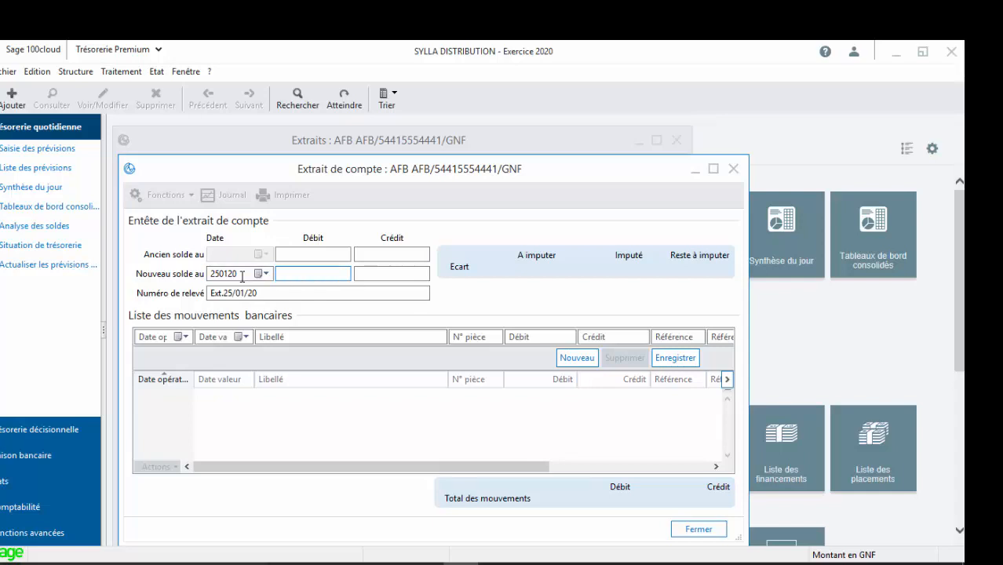
{"action": "key", "text": "Tab"}
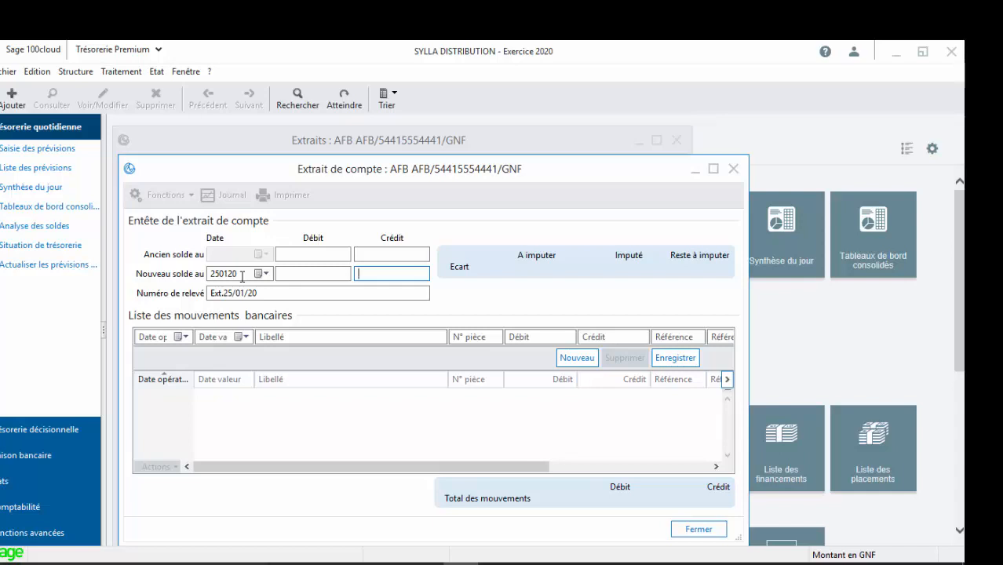
{"action": "type", "text": "70000000"}
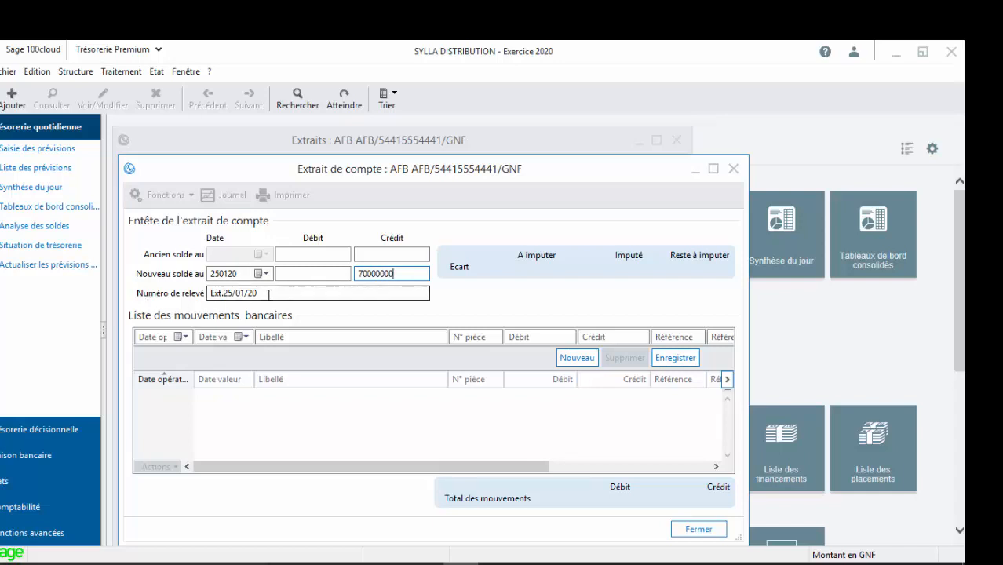
Step: Copy the statement number Ext.25/01/20 from the statement header
{"action": "left_click", "coordinate": [269, 295]}
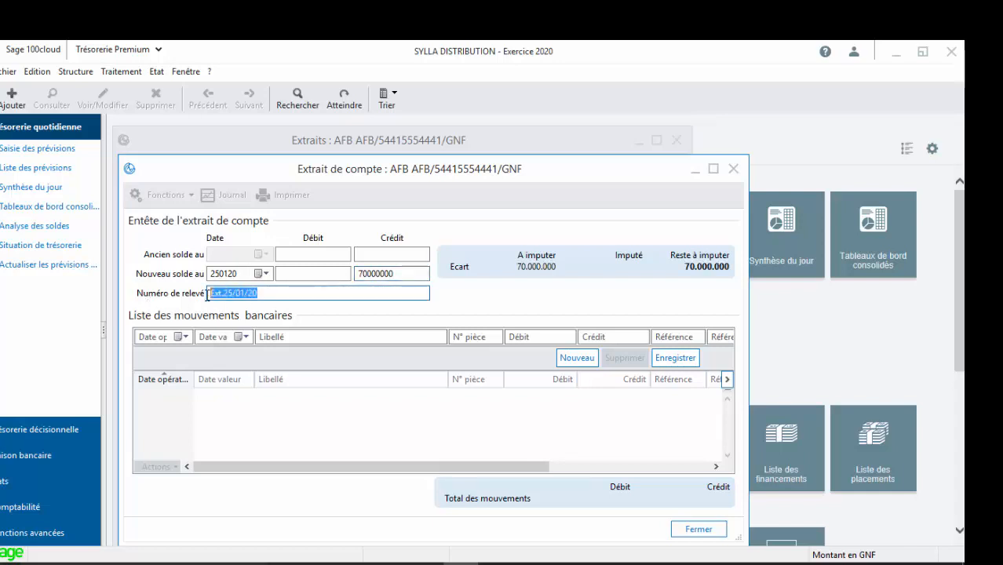
{"action": "right_click", "coordinate": [226, 293]}
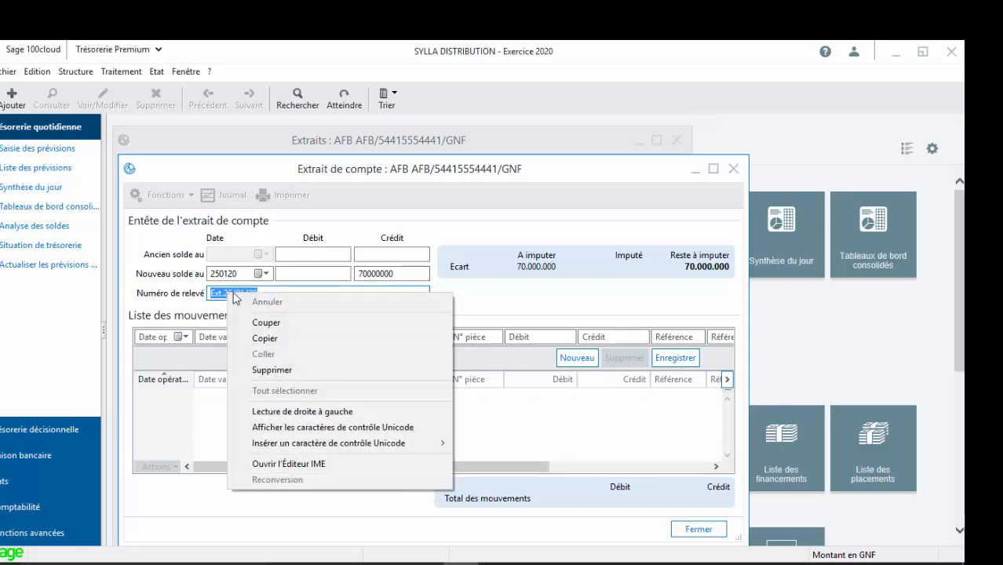
{"action": "left_click", "coordinate": [271, 340]}
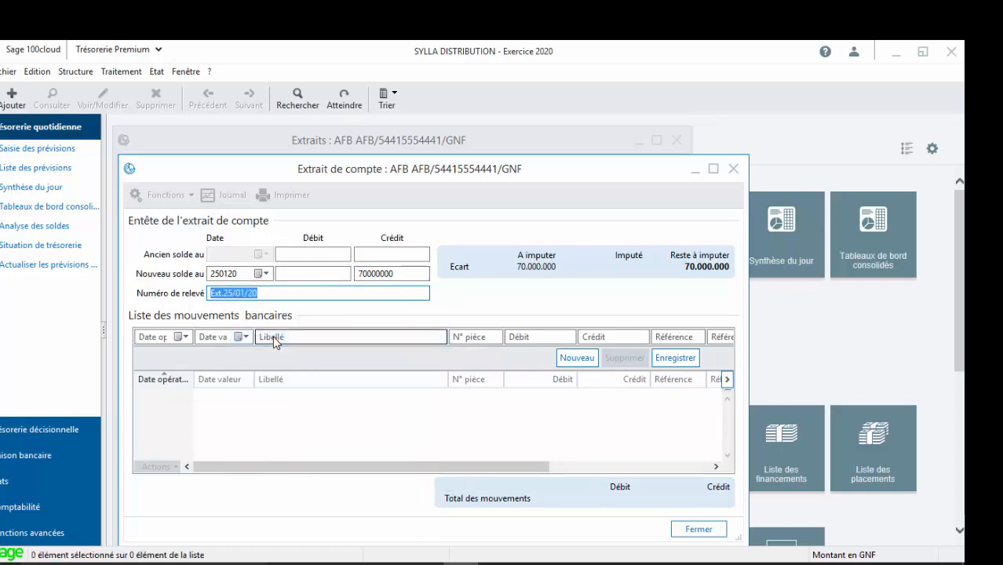
{"action": "left_click", "coordinate": [274, 341]}
Step: Set both the operation date and the value date of the new bank movement to 250120
{"action": "left_click", "coordinate": [159, 337]}
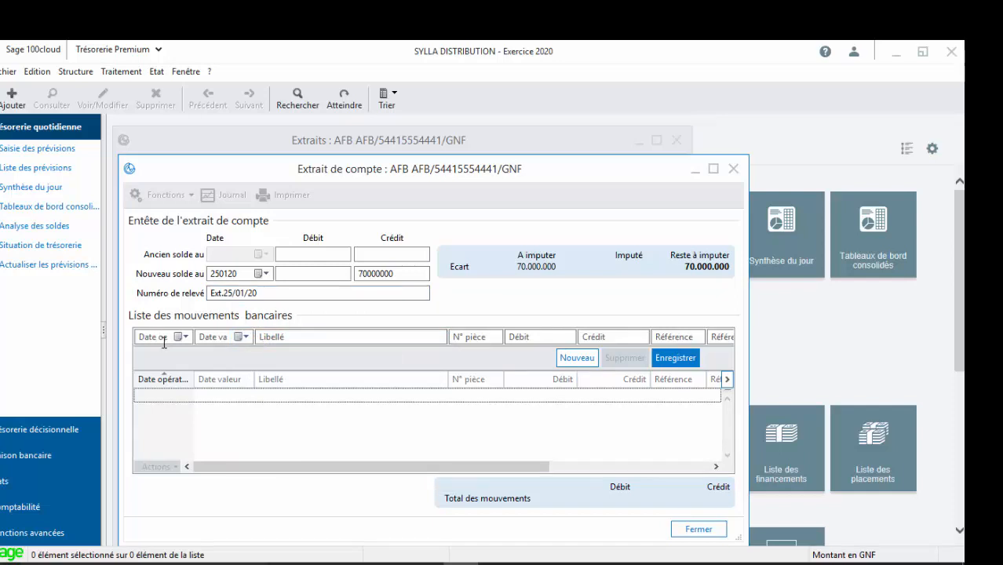
{"action": "type", "text": "2501"}
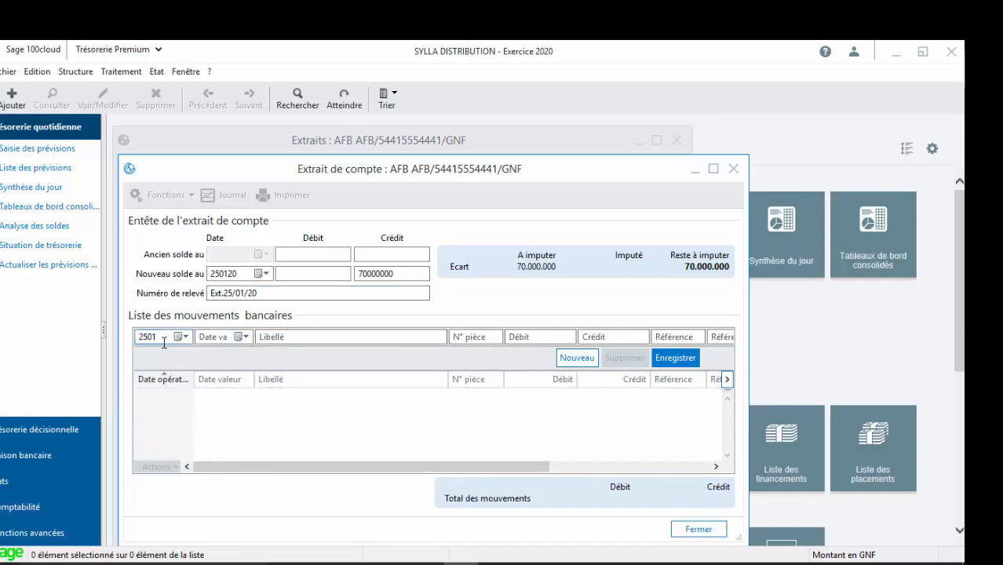
{"action": "type", "text": "20"}
{"action": "key", "text": "Tab"}
{"action": "type", "text": "250120"}
{"action": "key", "text": "Tab"}
Step: Try the copied statement number as the bank movement's label (Libellé), and clear it
{"action": "right_click", "coordinate": [266, 338]}
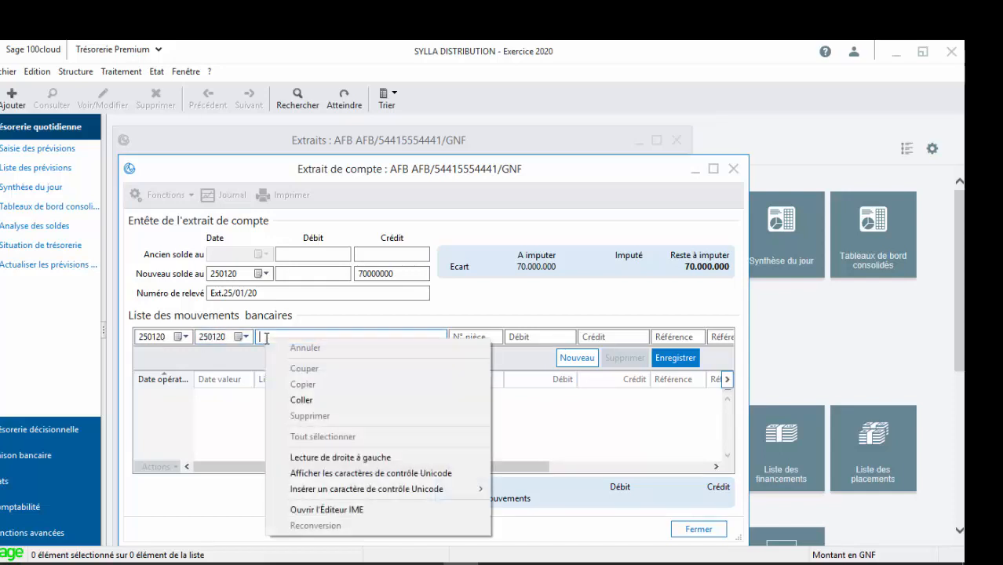
{"action": "left_click", "coordinate": [325, 401]}
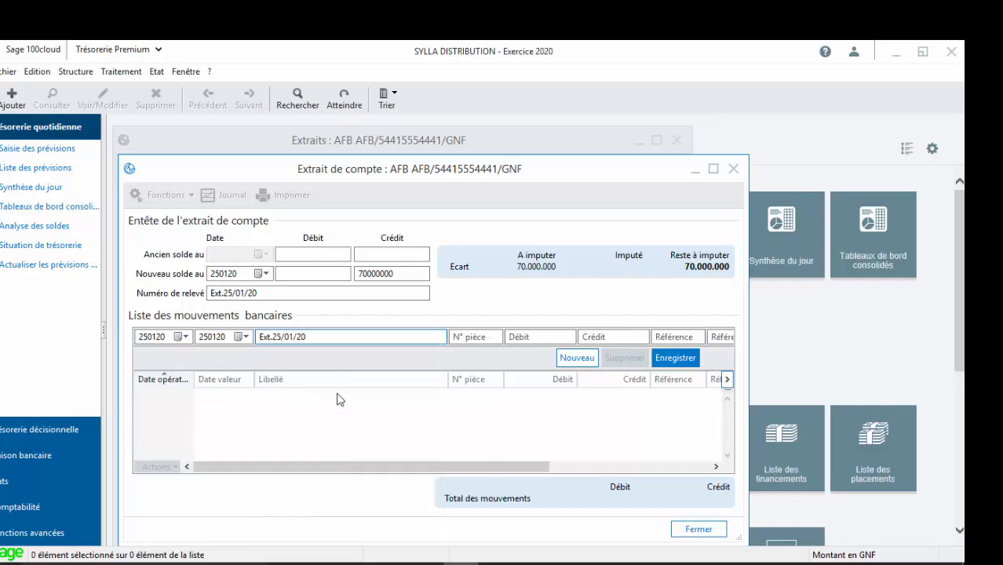
{"action": "key", "text": "BackSpace"}
{"action": "key", "text": "BackSpace"}
{"action": "key", "text": "BackSpace"}
{"action": "key", "text": "BackSpace"}
{"action": "key", "text": "BackSpace"}
{"action": "key", "text": "BackSpace"}
{"action": "key", "text": "BackSpace"}
{"action": "key", "text": "BackSpace"}
{"action": "key", "text": "BackSpace"}
{"action": "key", "text": "BackSpace"}
{"action": "key", "text": "BackSpace"}
{"action": "key", "text": "BackSpace"}
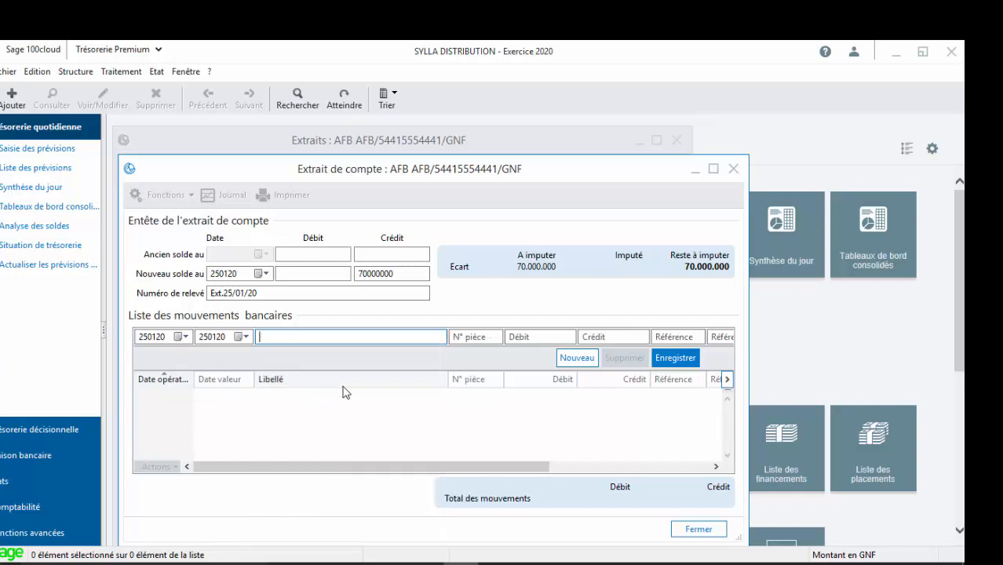
Step: Label the bank movement CHQ N°1524, give it a credit of 70000000, and record it
{"action": "type", "text": "CHQ N°1524"}
{"action": "key", "text": "Tab"}
{"action": "key", "text": "Tab"}
{"action": "key", "text": "Tab"}
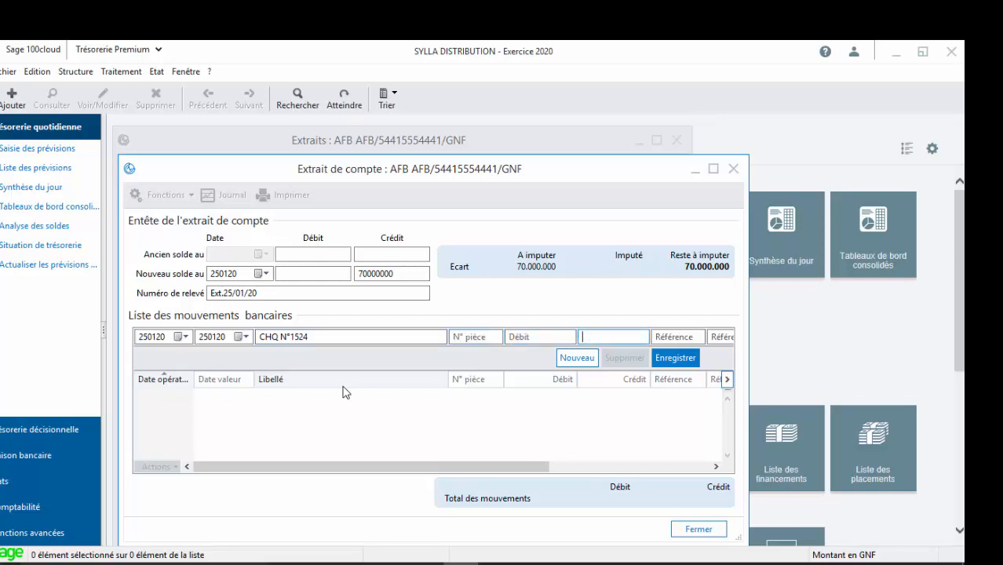
{"action": "type", "text": "70000000"}
{"action": "key", "text": "Return"}
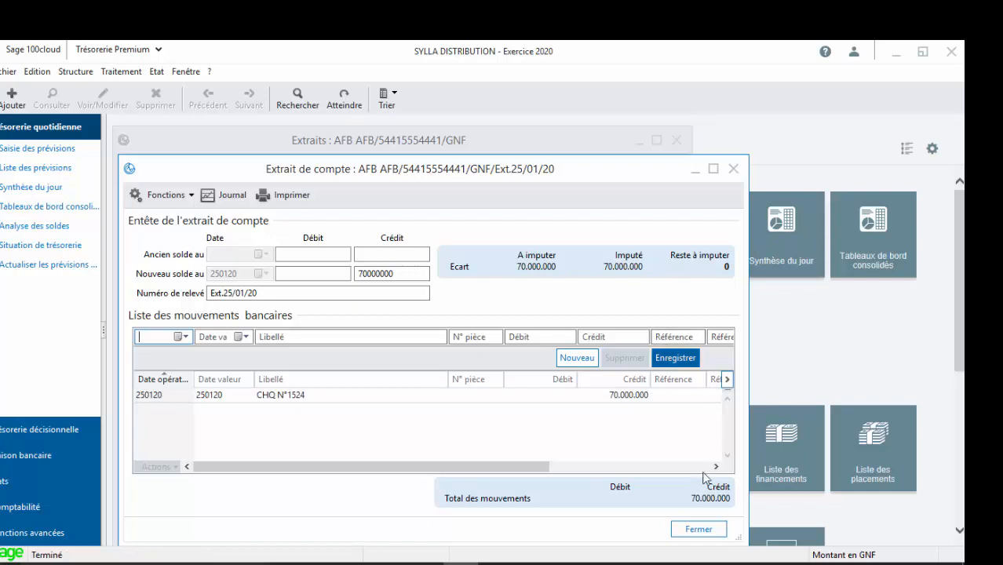
Step: Close the bank statement windows and update the accounting forecasts (Actualiser les prévisions comptables)
{"action": "left_click", "coordinate": [711, 530]}
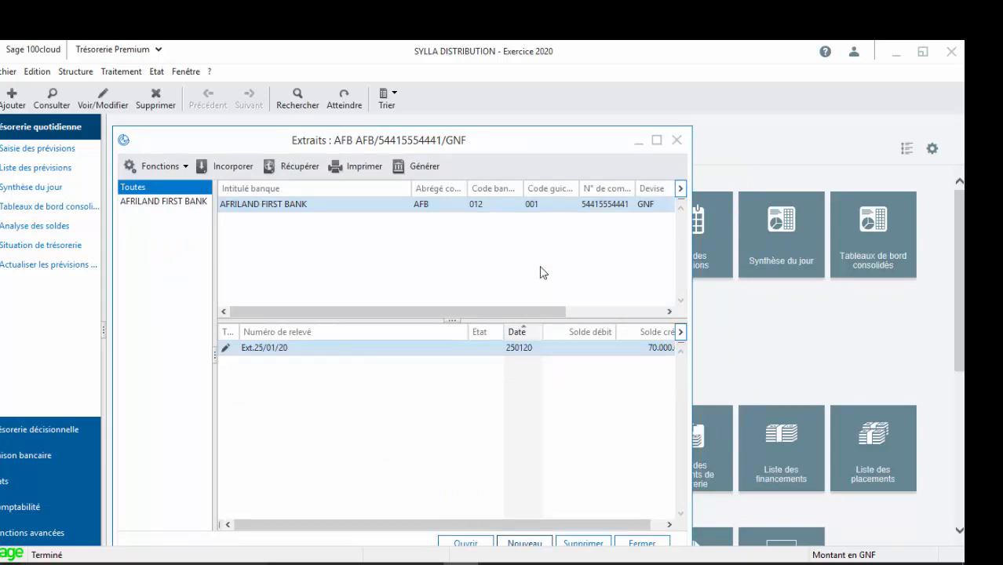
{"action": "left_click", "coordinate": [679, 142]}
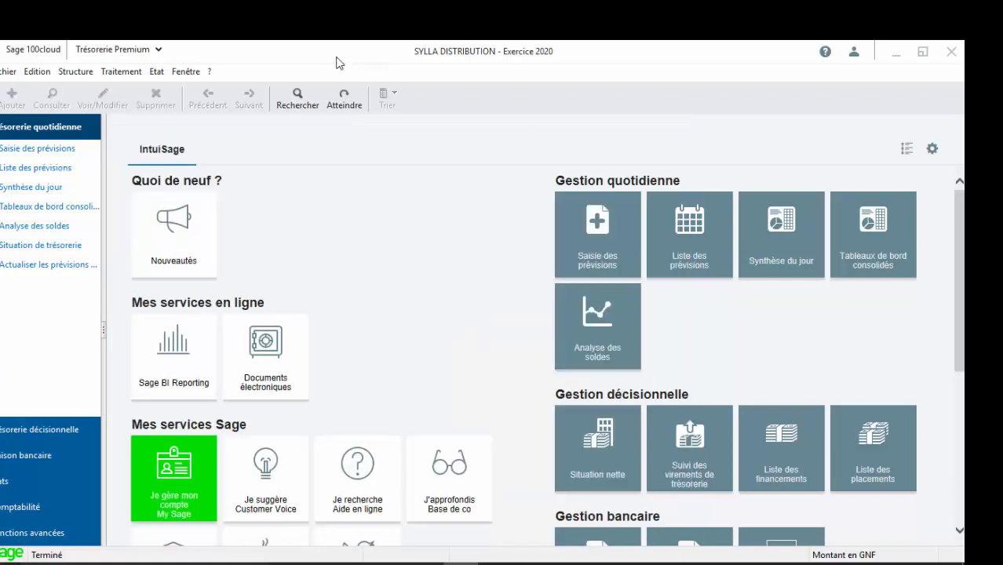
{"action": "left_click", "coordinate": [120, 71]}
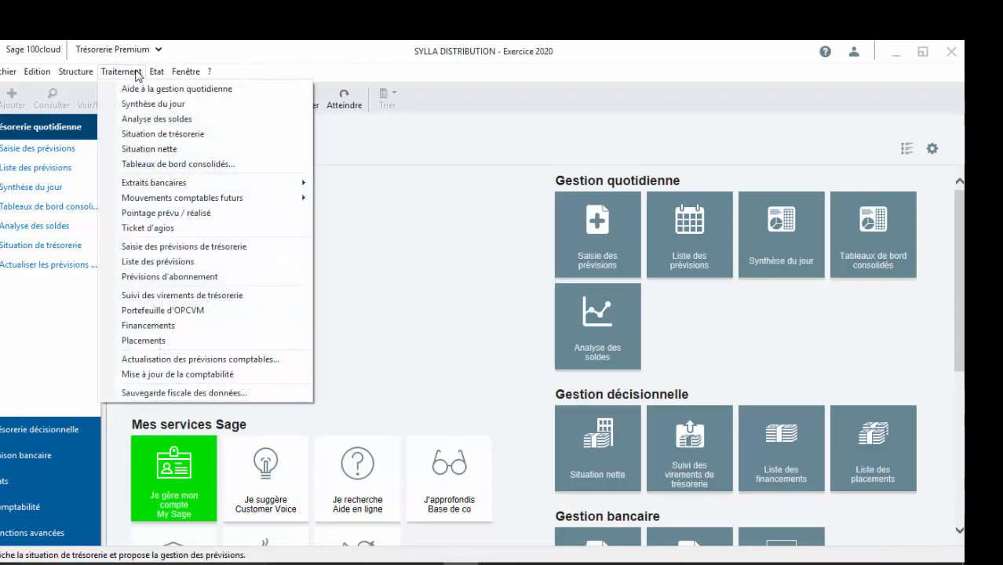
{"action": "left_click", "coordinate": [31, 265]}
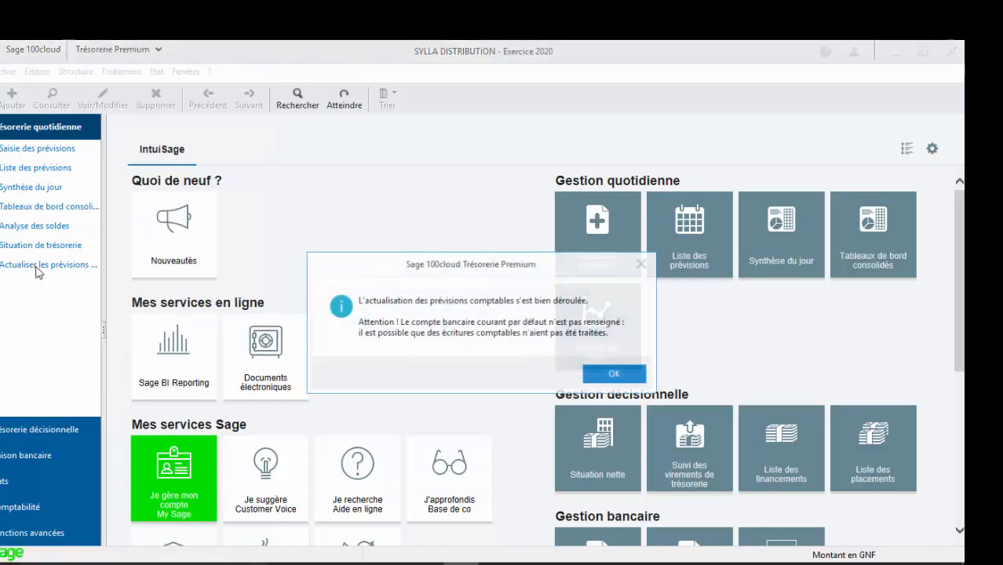
{"action": "left_click", "coordinate": [615, 374]}
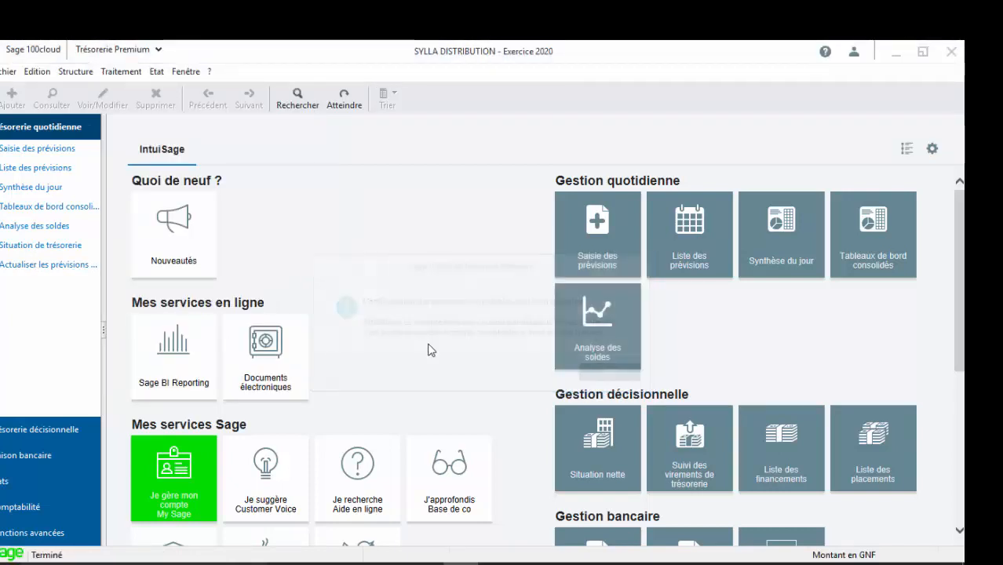
Step: Display the treasury situation of the AFB account for the period 010120 to 311220
{"action": "left_click", "coordinate": [66, 246]}
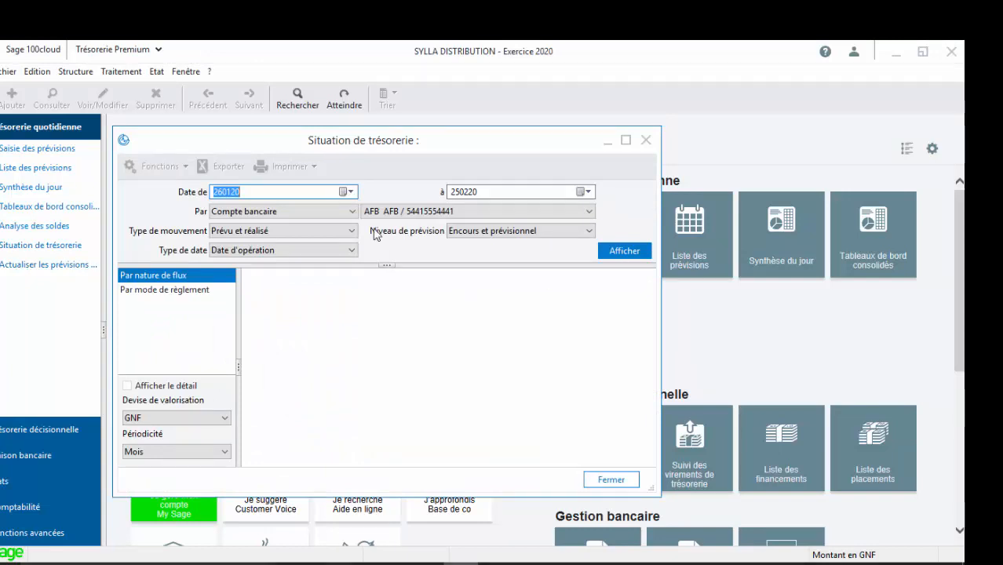
{"action": "type", "text": "010120"}
{"action": "key", "text": "Tab"}
{"action": "type", "text": "31"}
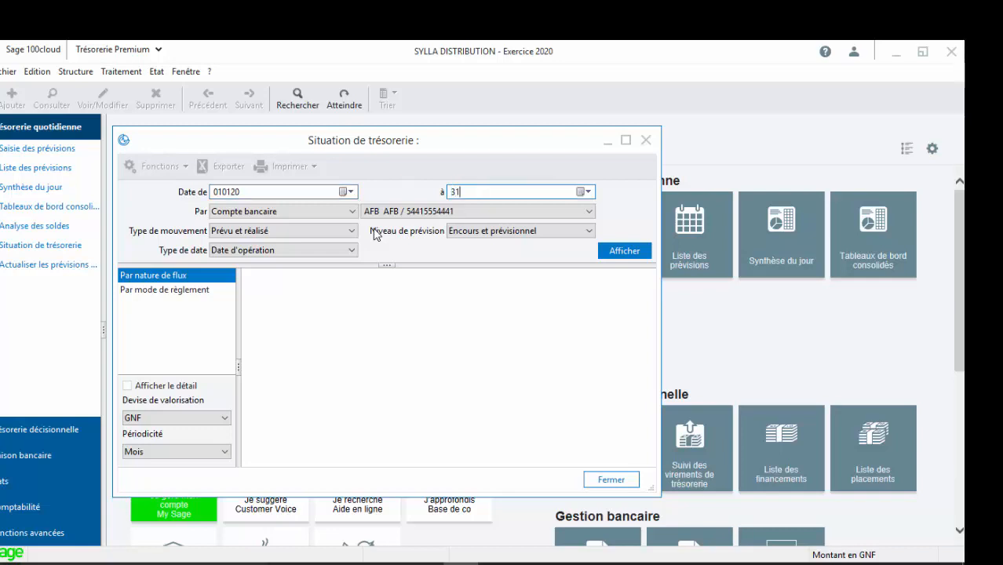
{"action": "type", "text": "1220"}
{"action": "key", "text": "Return"}
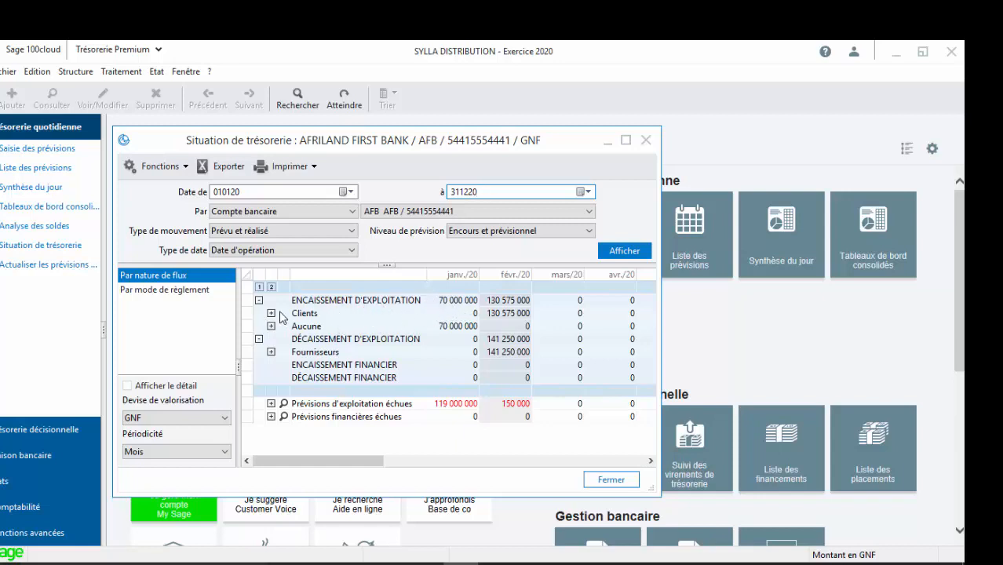
Step: Check the label and credit amount of the realised (Réalisé) movements behind January's operating receipts, and close the list
{"action": "left_click", "coordinate": [471, 304]}
{"action": "double_click", "coordinate": [471, 304]}
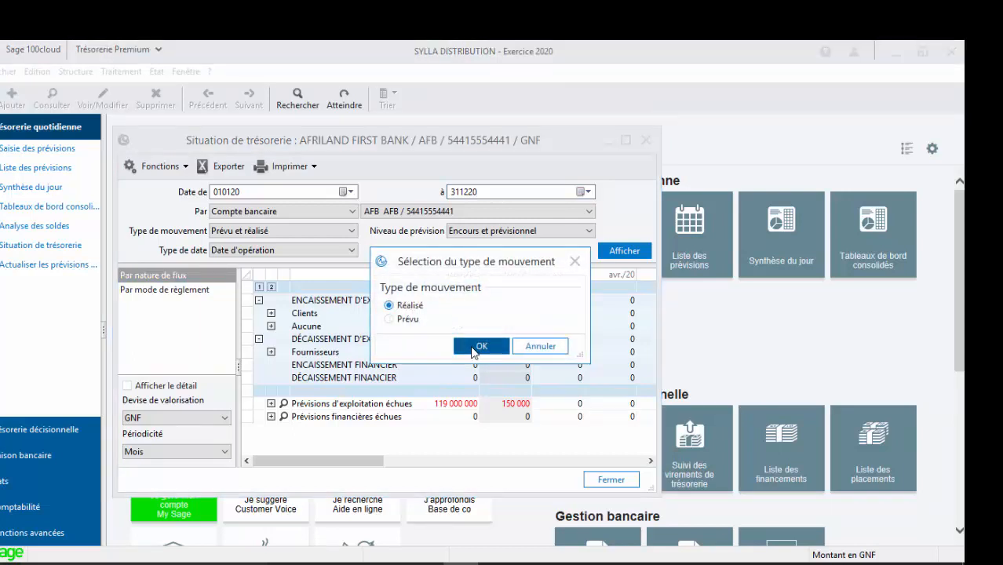
{"action": "left_click", "coordinate": [475, 347]}
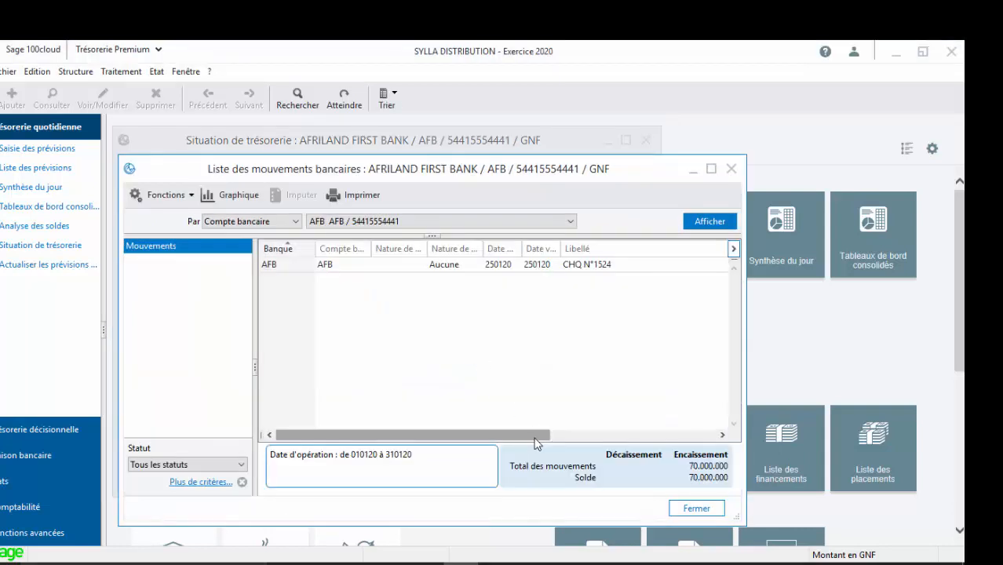
{"action": "left_click_drag", "start_coordinate": [538, 436], "coordinate": [711, 454]}
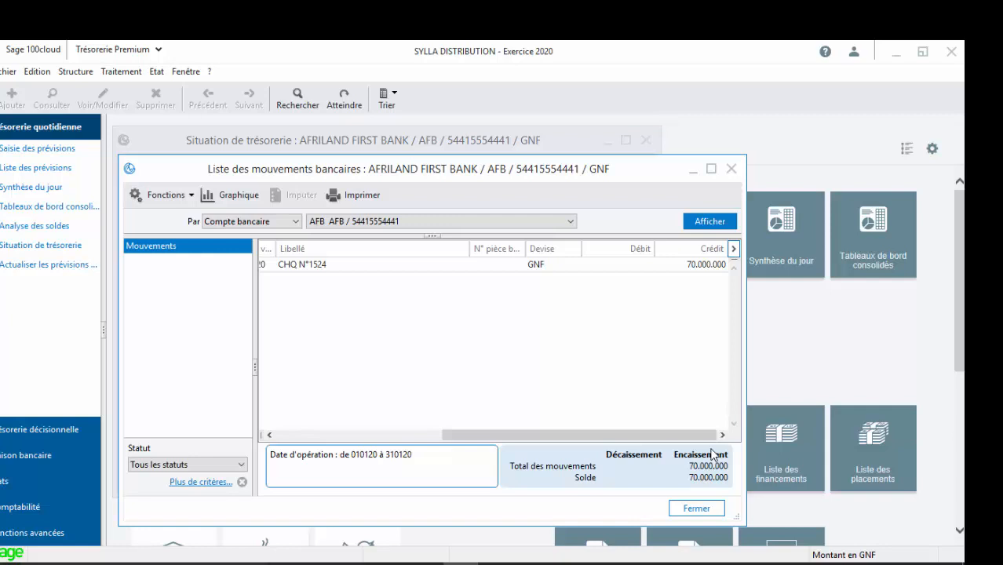
{"action": "left_click_drag", "start_coordinate": [571, 435], "coordinate": [396, 416]}
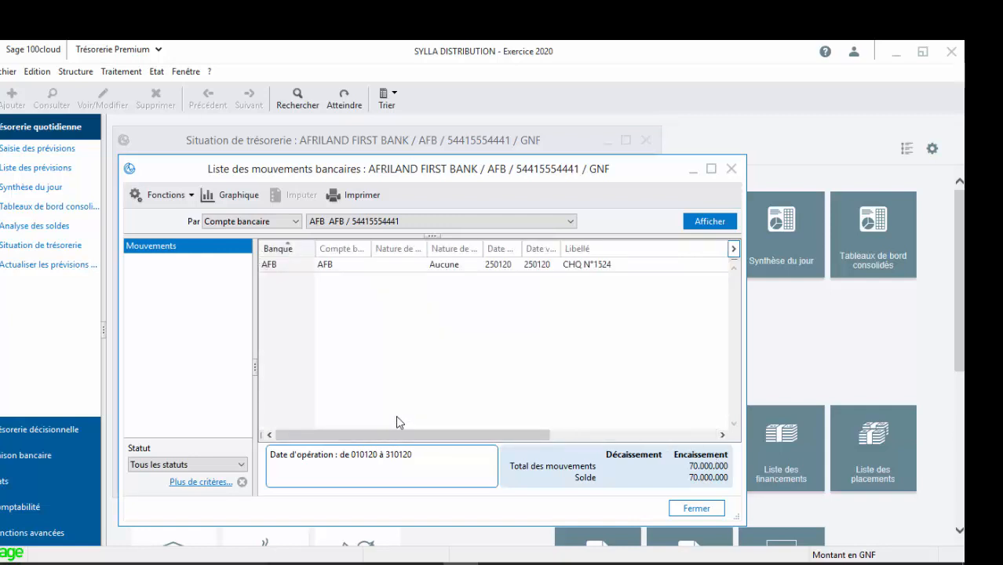
{"action": "left_click", "coordinate": [730, 169]}
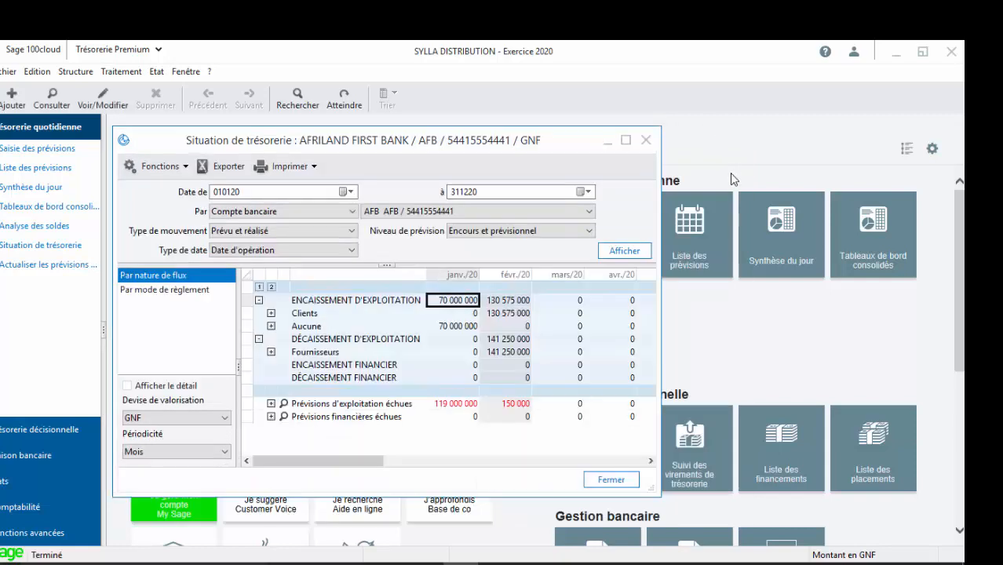
Step: Close the treasury situation and display the AFB account's unmatched bank movements and treasury forecasts in Pointage prévu / réalisé
{"action": "left_click", "coordinate": [653, 141]}
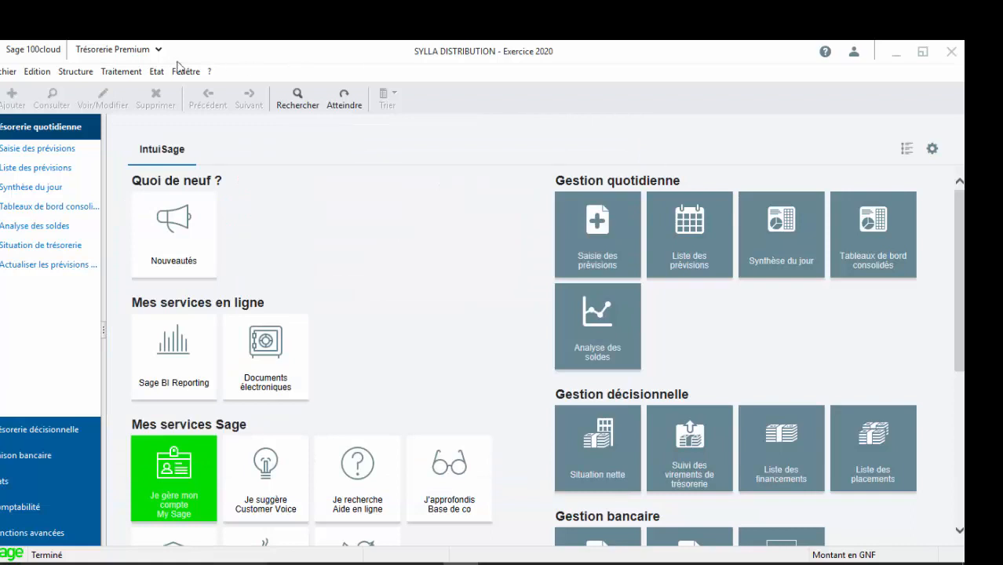
{"action": "left_click", "coordinate": [138, 75]}
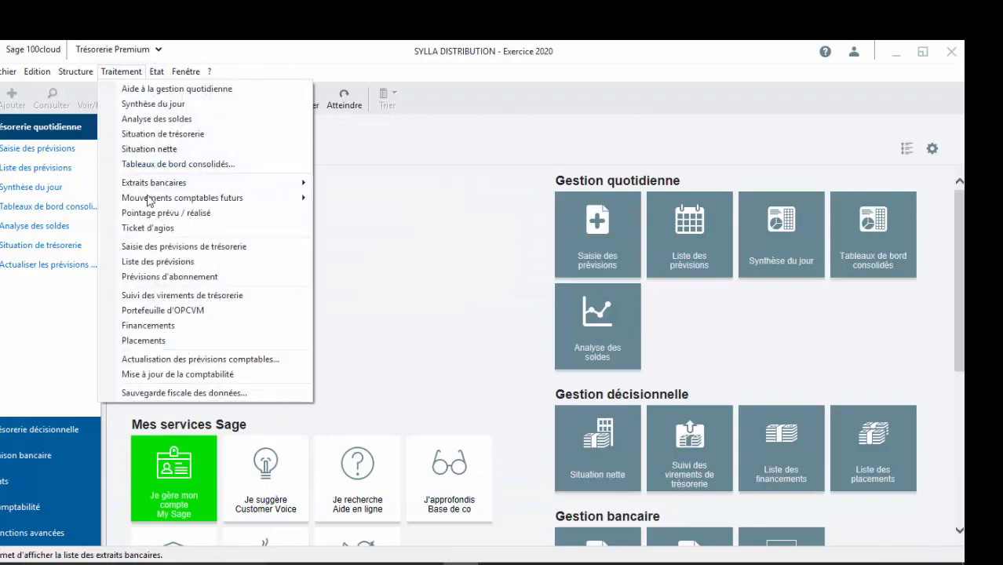
{"action": "mouse_move", "coordinate": [155, 201]}
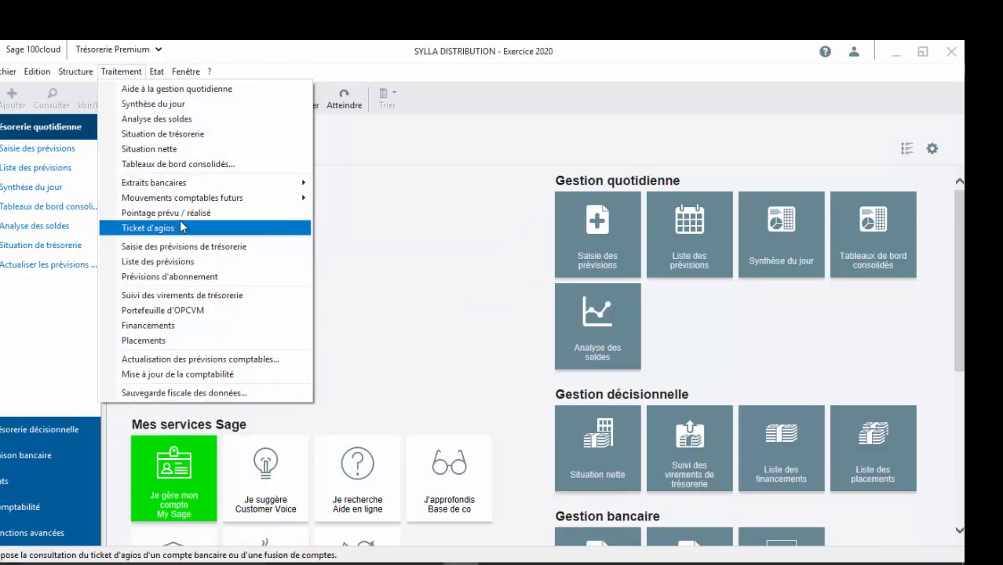
{"action": "left_click", "coordinate": [179, 220]}
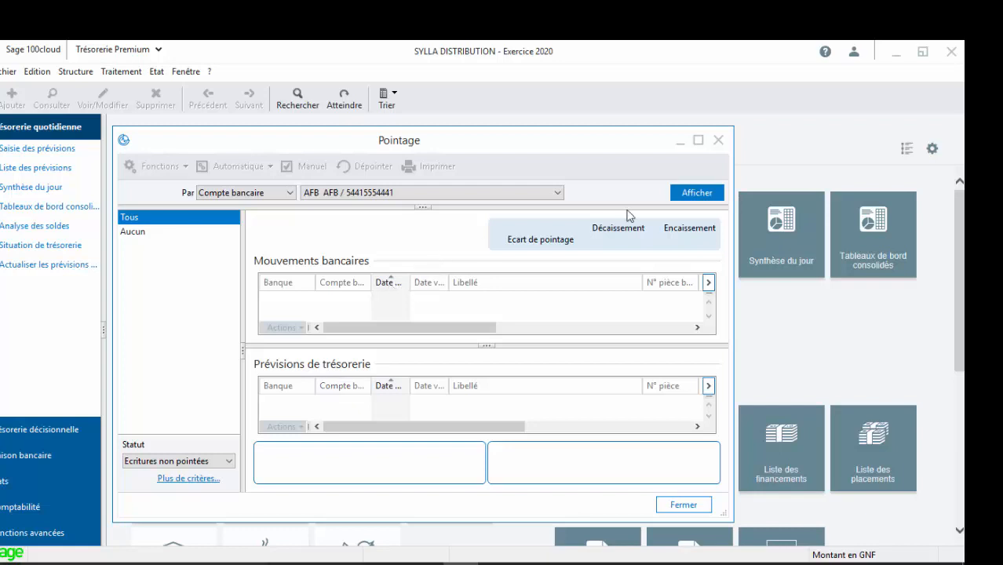
{"action": "left_click", "coordinate": [687, 196]}
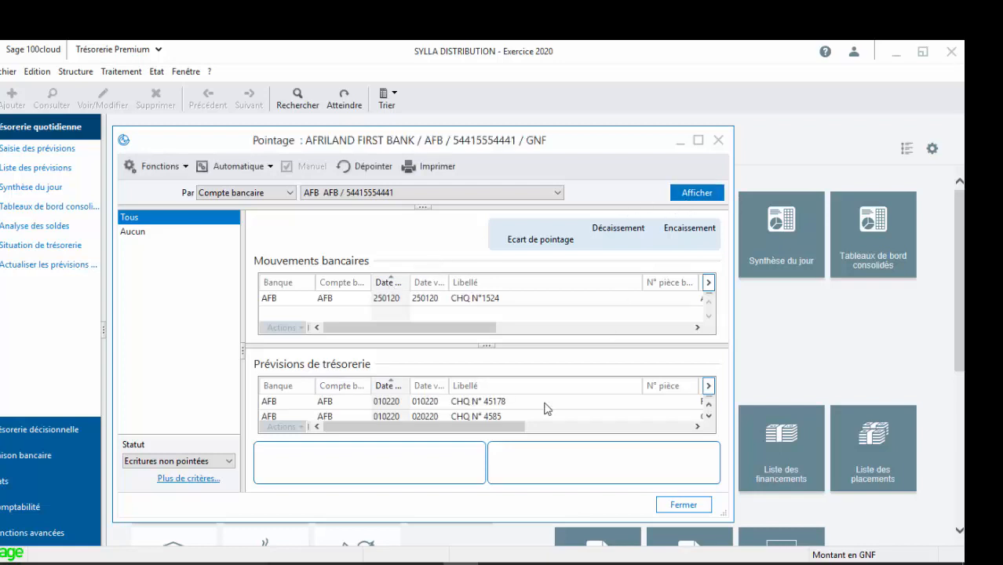
{"action": "left_click_drag", "start_coordinate": [473, 330], "coordinate": [630, 347]}
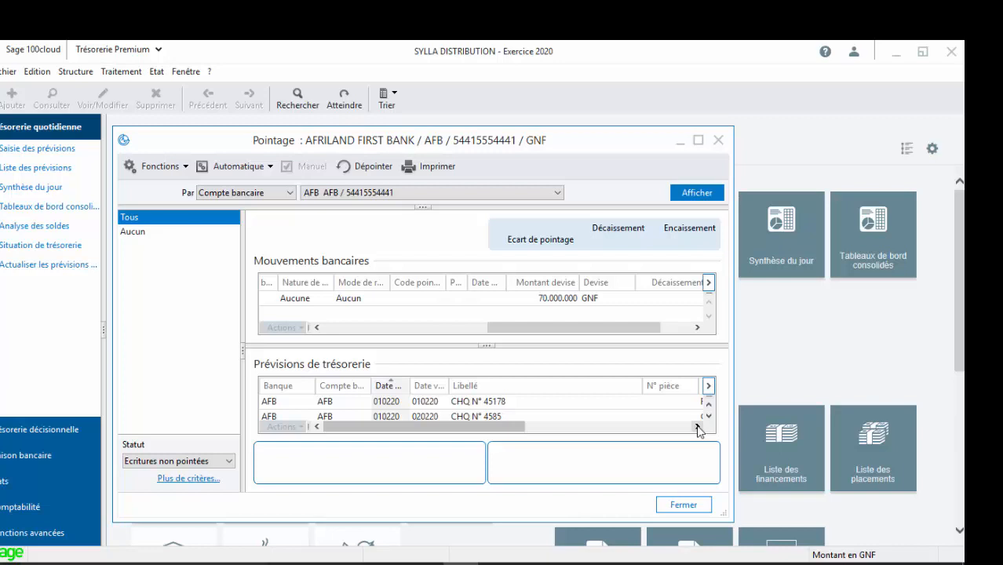
Step: Enlarge the Prévisions de trésorerie list and check the Décaissement and Encaissement amounts of the forecasts
{"action": "left_click", "coordinate": [698, 429]}
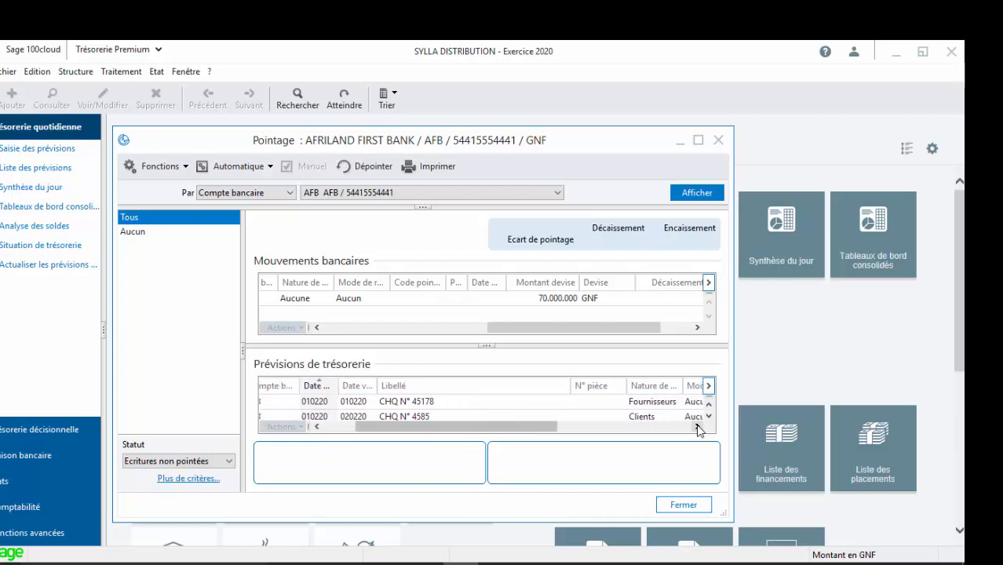
{"action": "left_click", "coordinate": [698, 428]}
{"action": "left_click_drag", "start_coordinate": [609, 346], "coordinate": [609, 315]}
{"action": "left_click", "coordinate": [671, 428]}
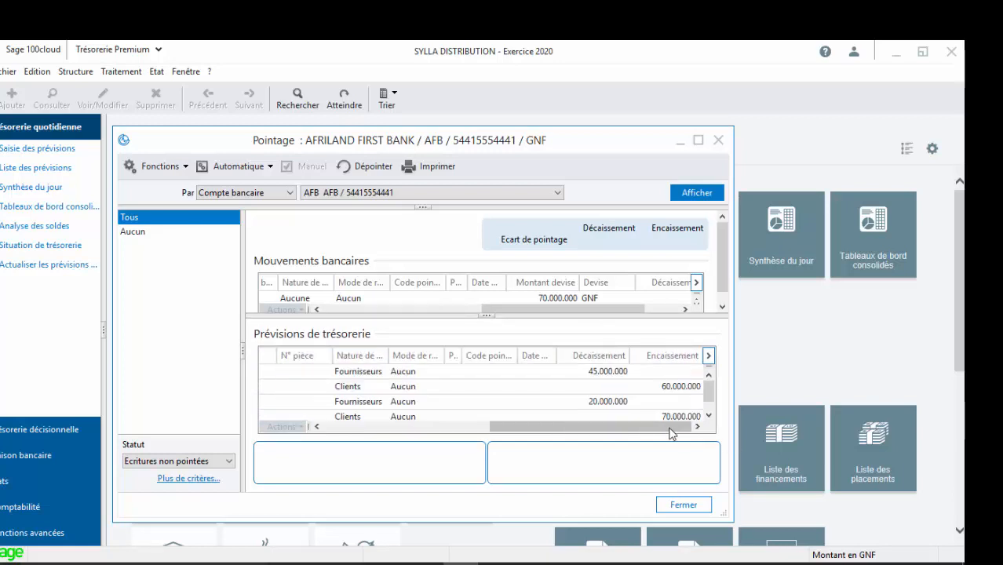
{"action": "scroll", "coordinate": [674, 424], "scroll_direction": "down", "scroll_amount": 1}
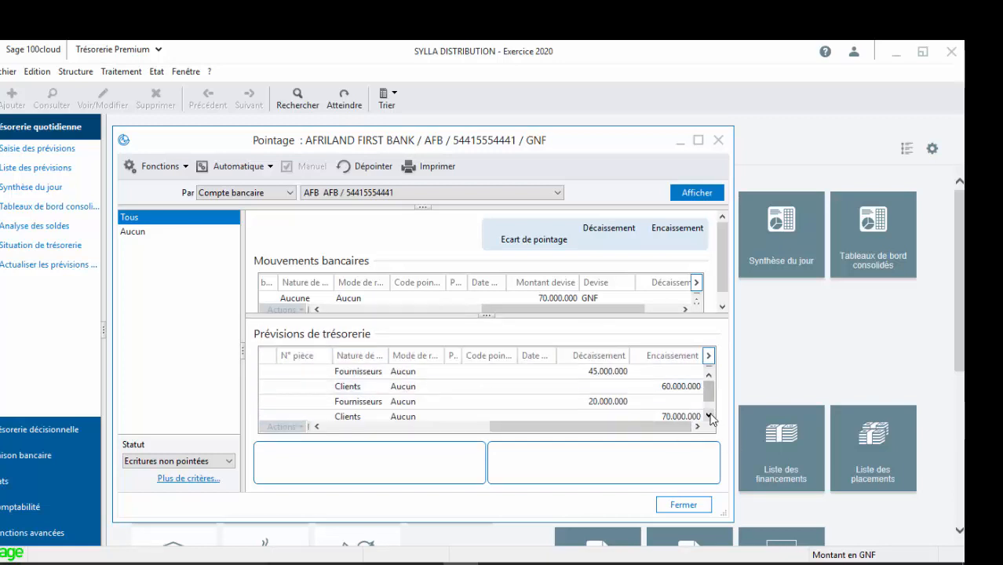
Step: Try to cancel the matching of all types (Tous) for matching dates 020220 to 020220
{"action": "left_click", "coordinate": [691, 402]}
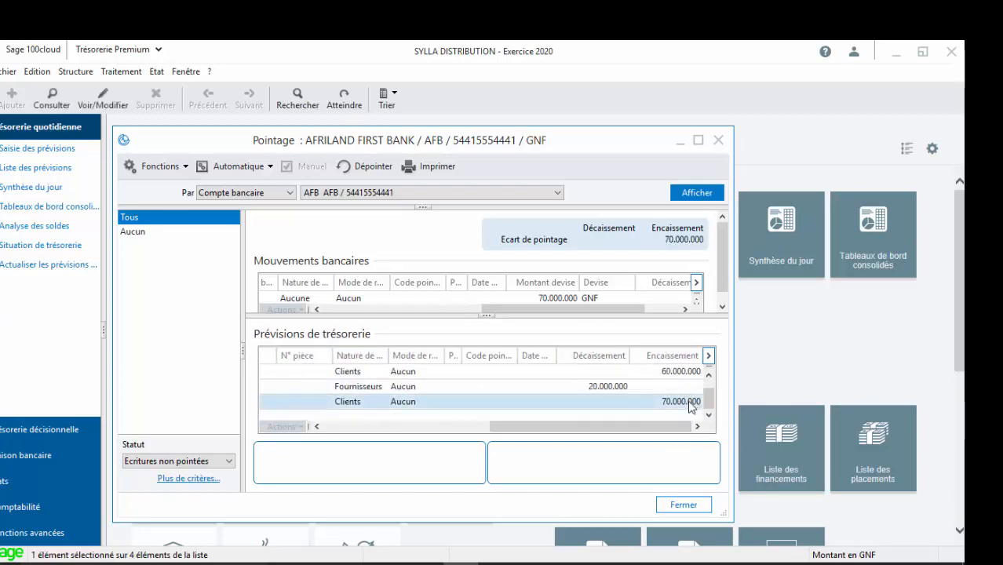
{"action": "left_click", "coordinate": [471, 297]}
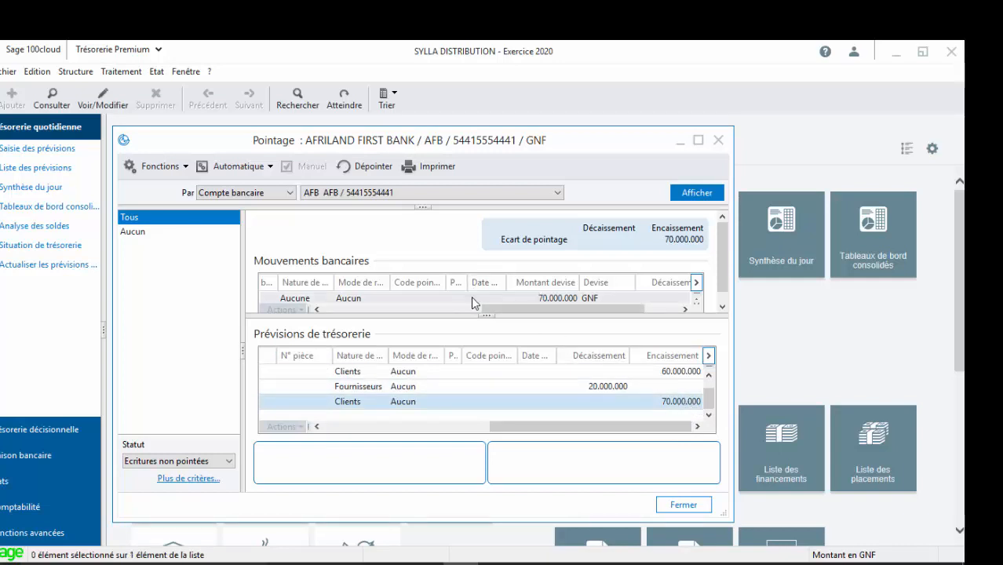
{"action": "left_click", "coordinate": [370, 169]}
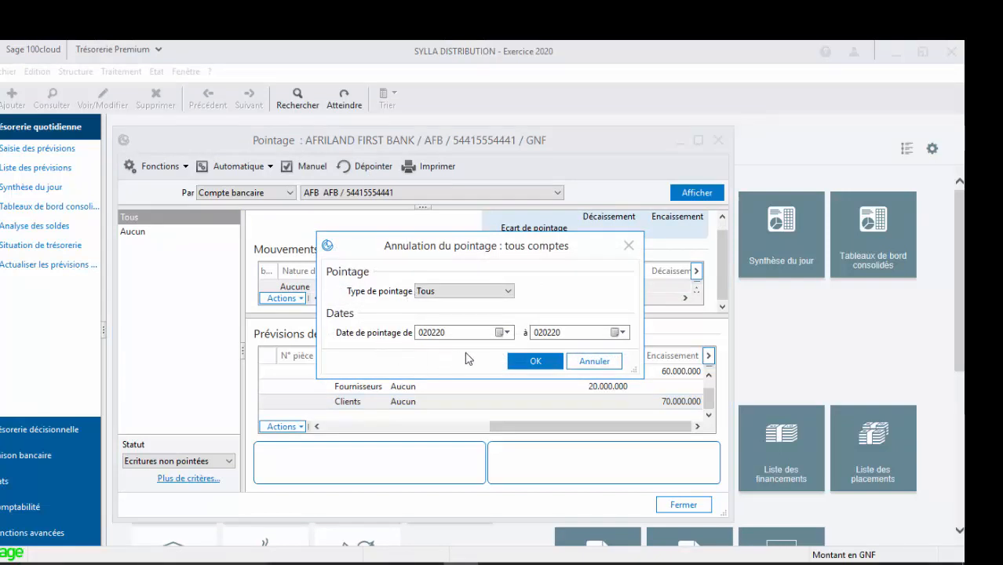
{"action": "left_click", "coordinate": [533, 362]}
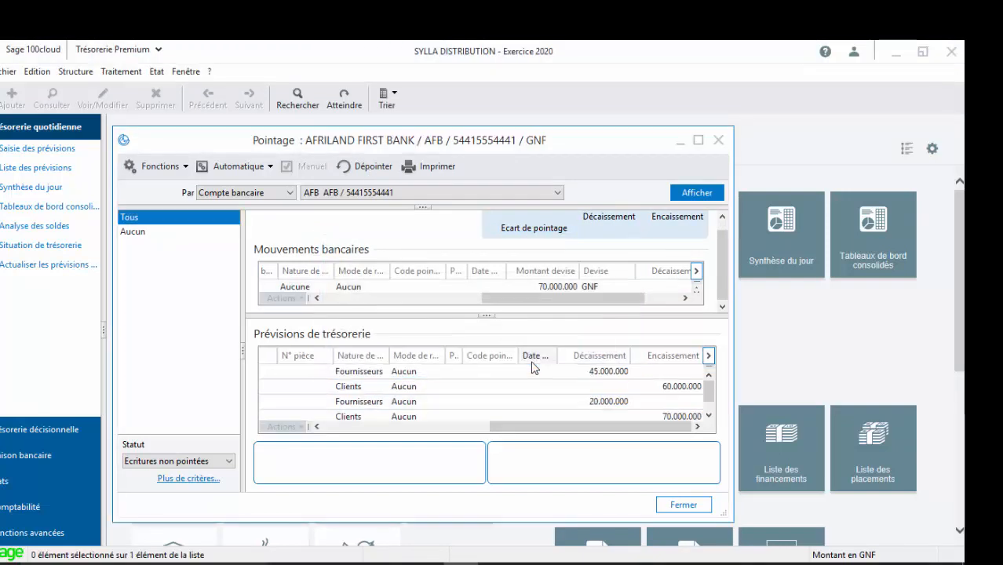
{"action": "left_click", "coordinate": [268, 168]}
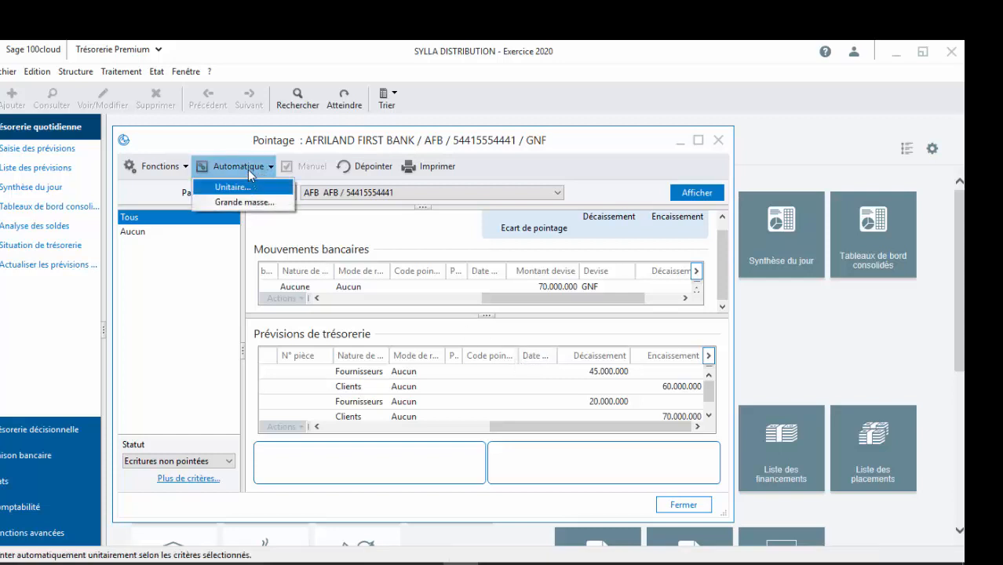
{"action": "left_click", "coordinate": [251, 188]}
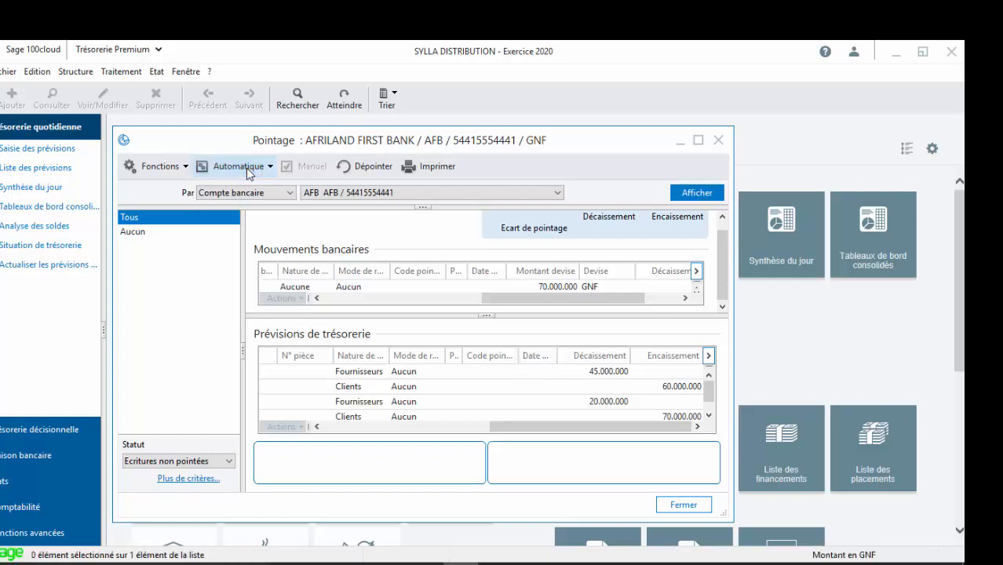
{"action": "left_click", "coordinate": [165, 166]}
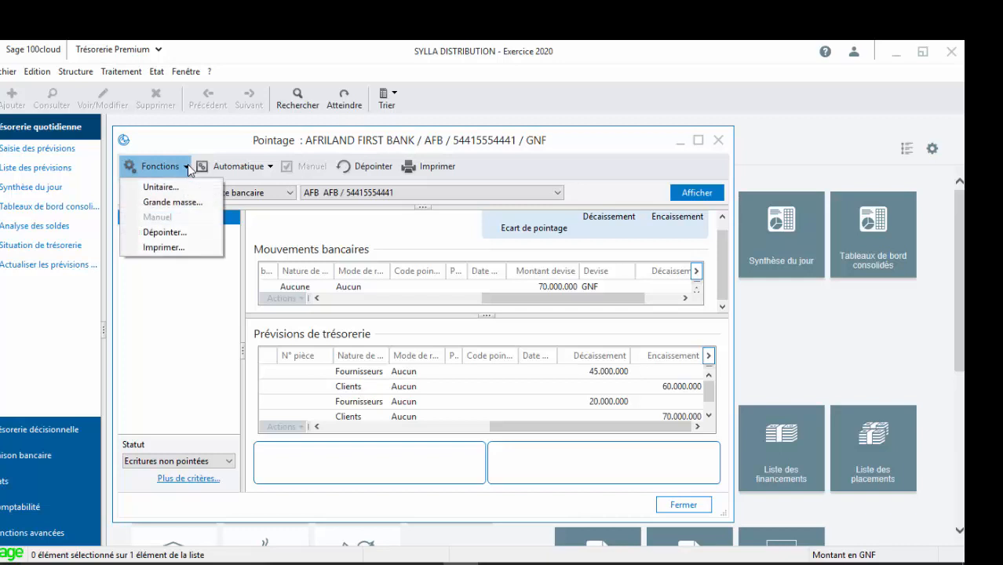
Step: Match the 70.000.000 Clients treasury forecast with the 70.000.000 bank movement
{"action": "left_click", "coordinate": [591, 416]}
{"action": "left_click", "coordinate": [591, 417]}
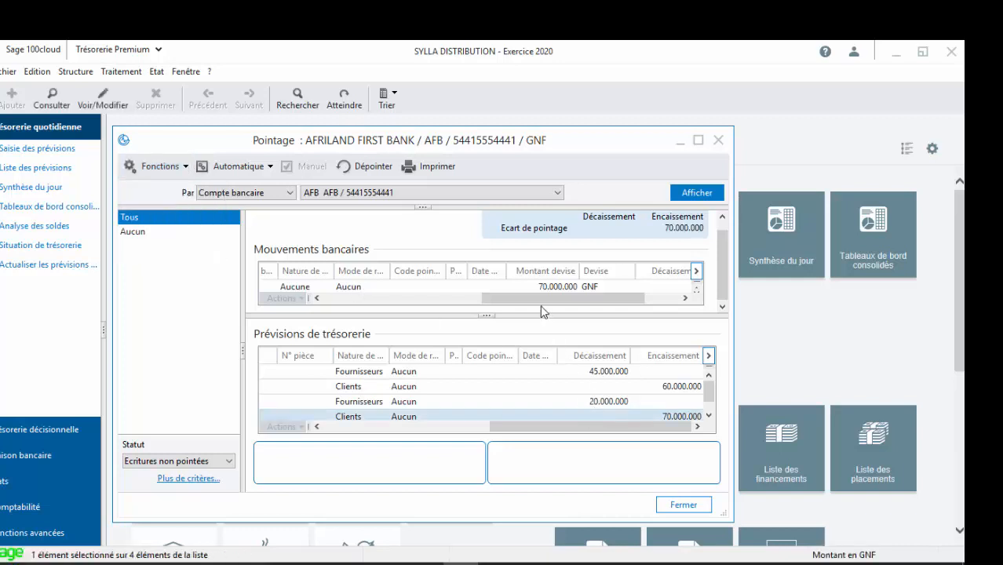
{"action": "left_click", "coordinate": [533, 284]}
{"action": "left_click", "coordinate": [532, 285]}
{"action": "right_click", "coordinate": [533, 287]}
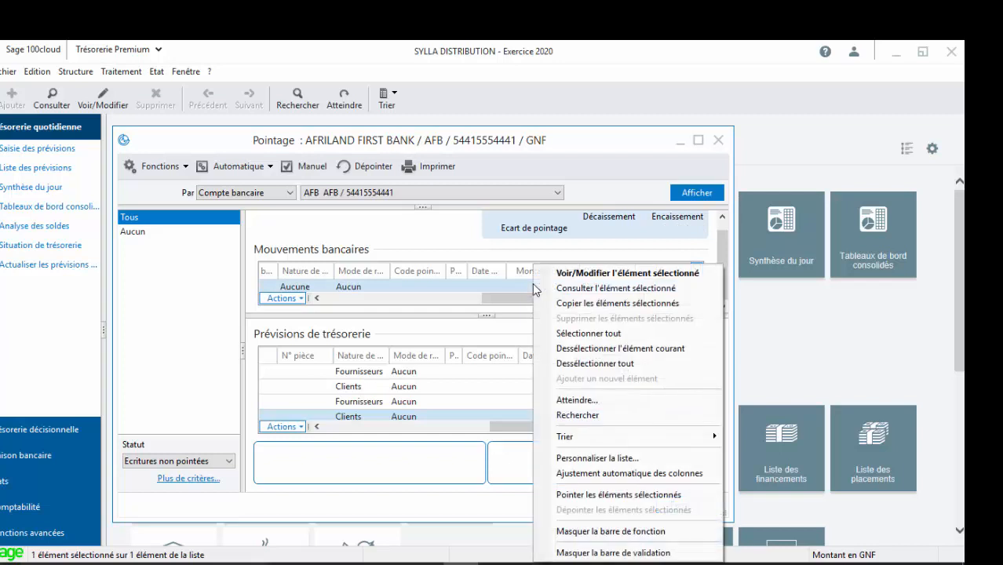
{"action": "left_click", "coordinate": [627, 495]}
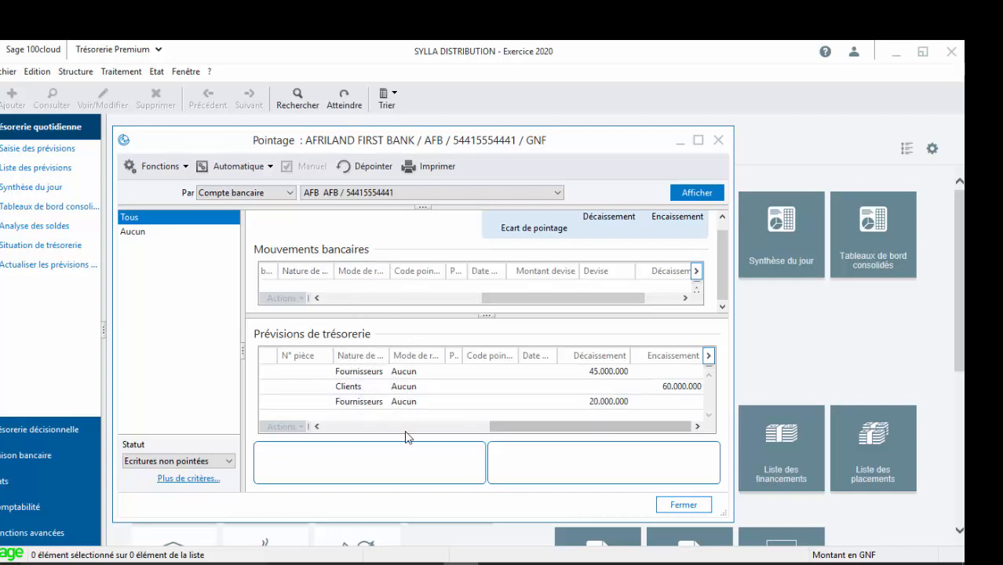
Step: Display only the matched entries (Ecritures pointées) of the AFB account, check them and close the Pointage window
{"action": "left_click", "coordinate": [228, 462]}
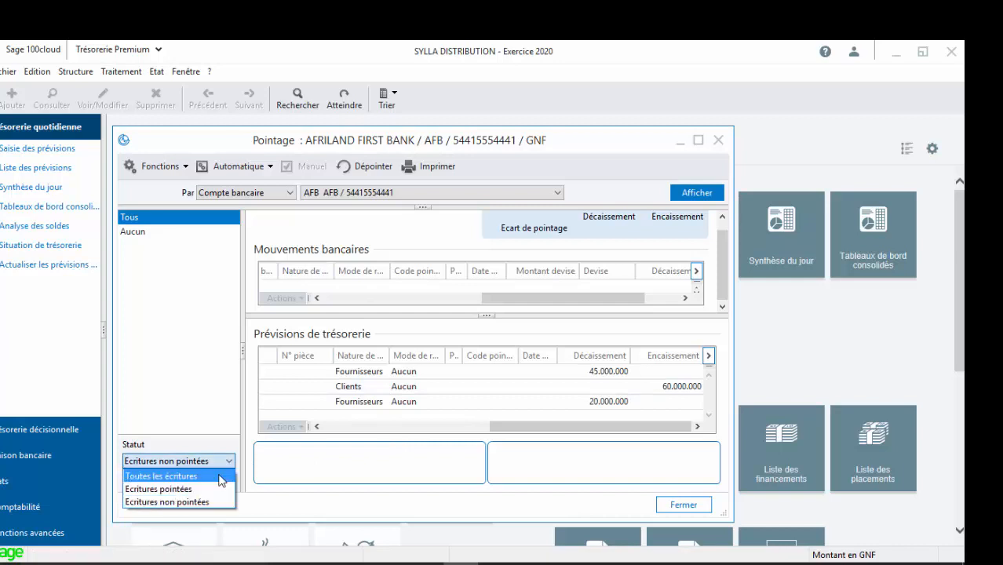
{"action": "left_click", "coordinate": [213, 488]}
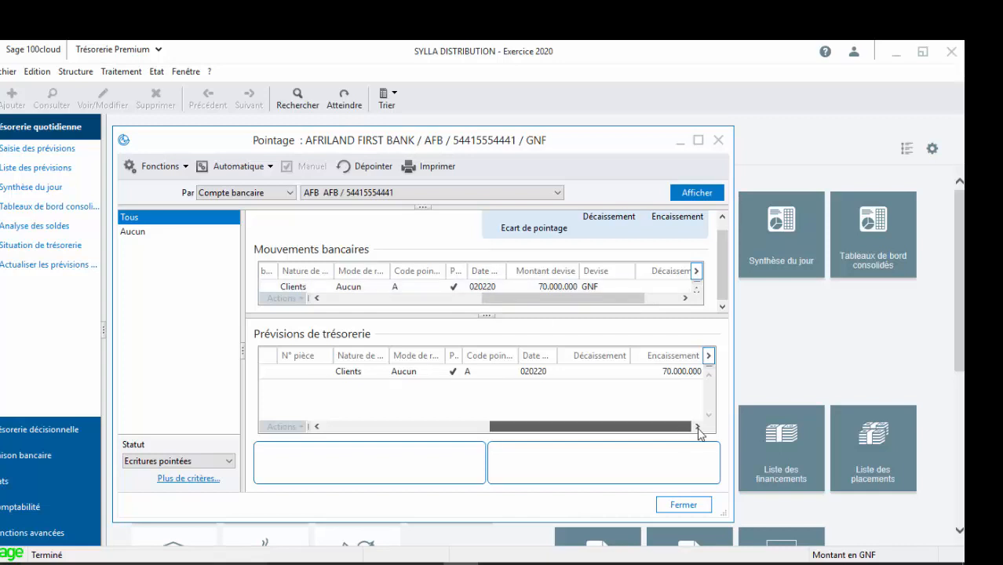
{"action": "left_click", "coordinate": [718, 141]}
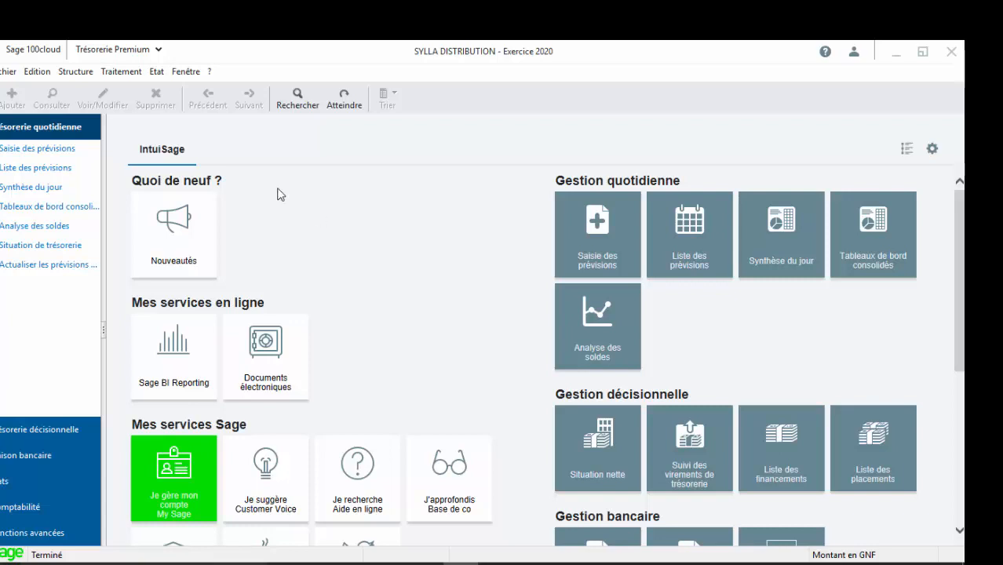
Step: Switch to Comptabilité Premium, check the balance of statement Ext.25/01/20 in Gestion des extraits and close the extracts window
{"action": "left_click", "coordinate": [126, 75]}
{"action": "left_click", "coordinate": [123, 73]}
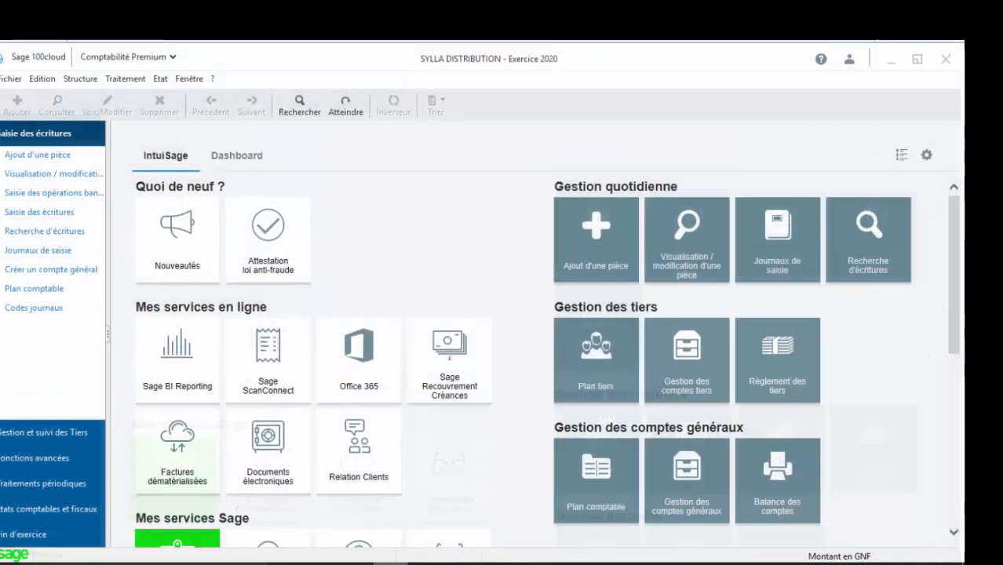
{"action": "left_click", "coordinate": [125, 79]}
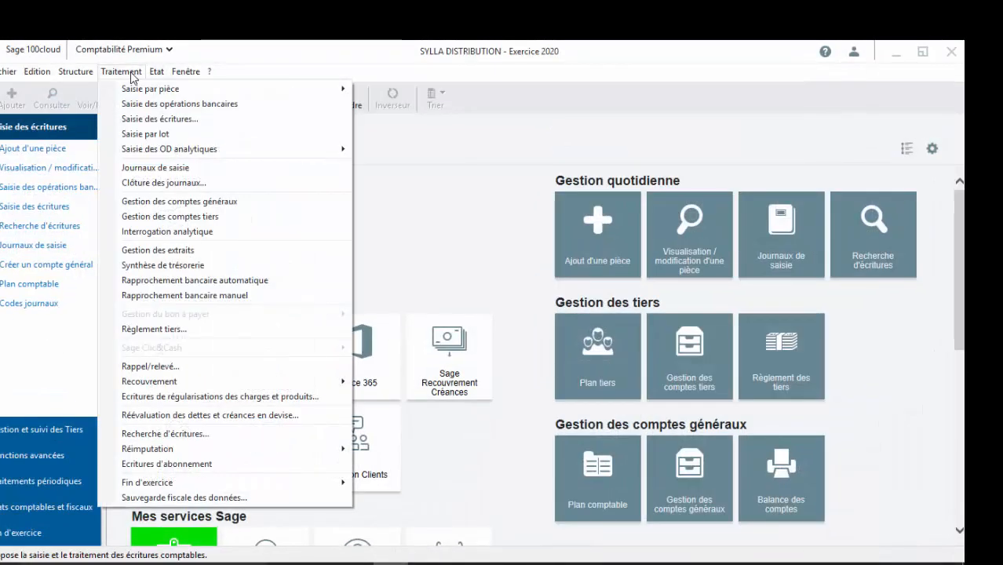
{"action": "left_click", "coordinate": [259, 251]}
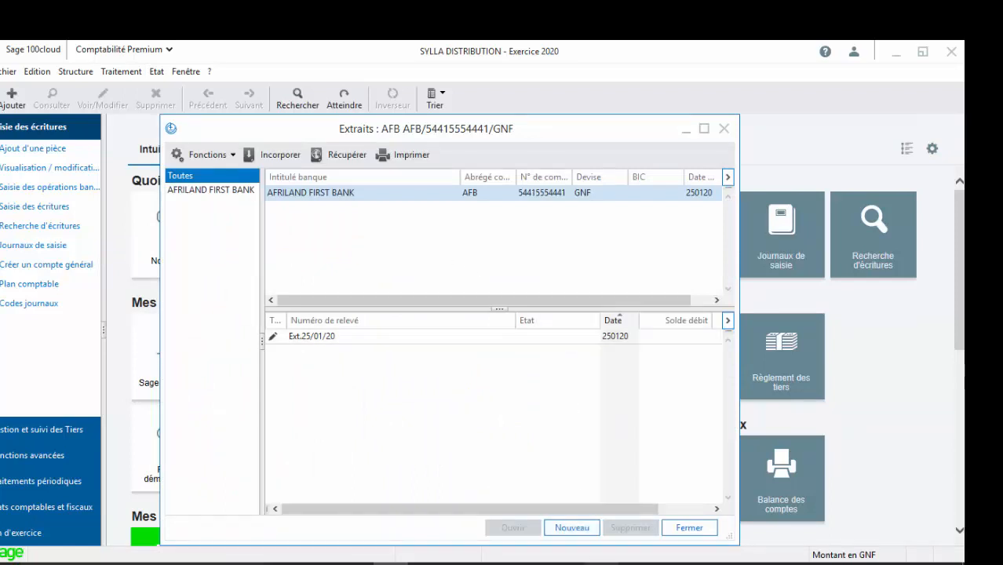
{"action": "left_click", "coordinate": [681, 510]}
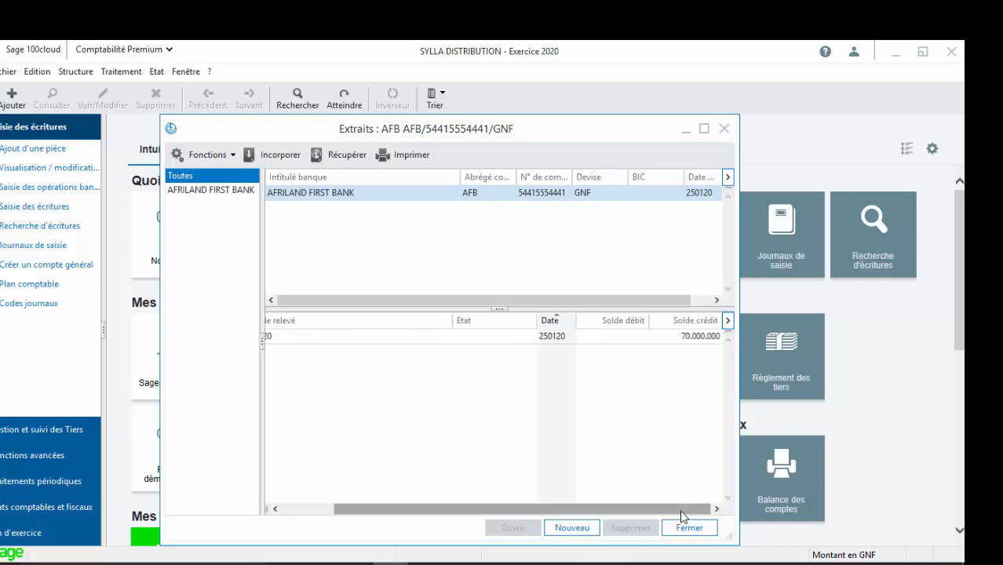
{"action": "left_click_drag", "start_coordinate": [681, 509], "coordinate": [575, 497]}
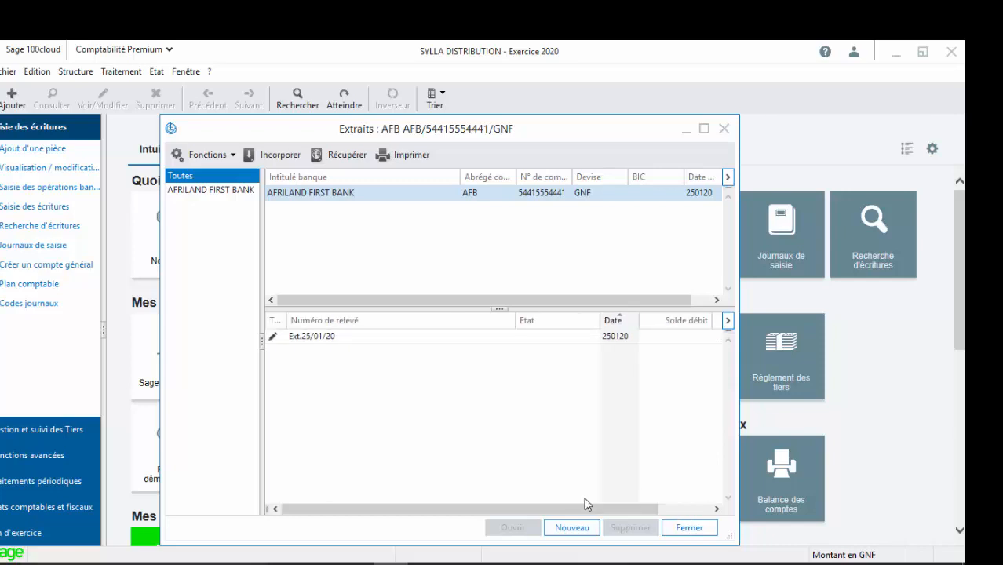
{"action": "left_click", "coordinate": [704, 129]}
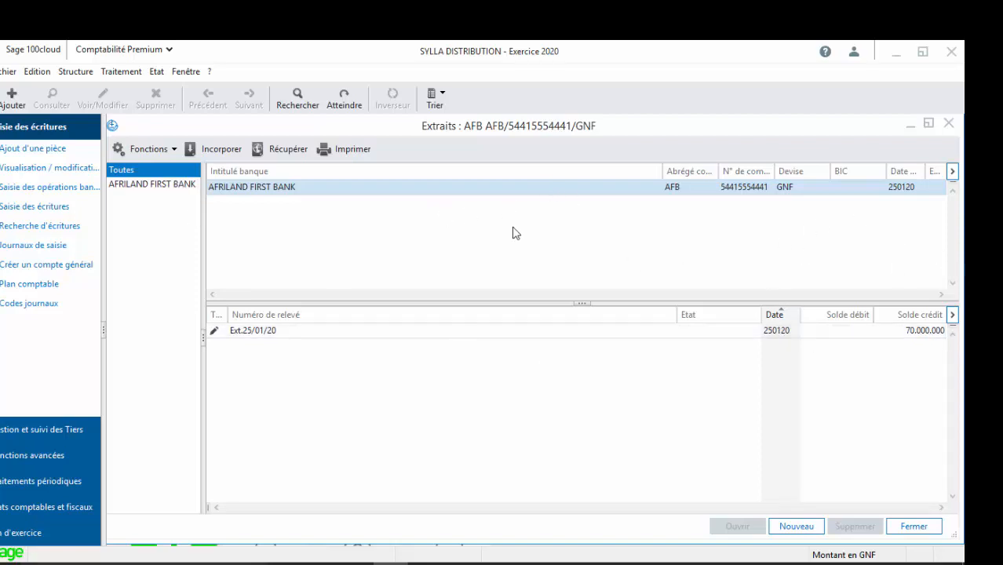
{"action": "left_click", "coordinate": [955, 130]}
Step: Display the AFB account's unreconciled bank movements and accounting entries in Rapprochement bancaire automatique
{"action": "left_click", "coordinate": [120, 71]}
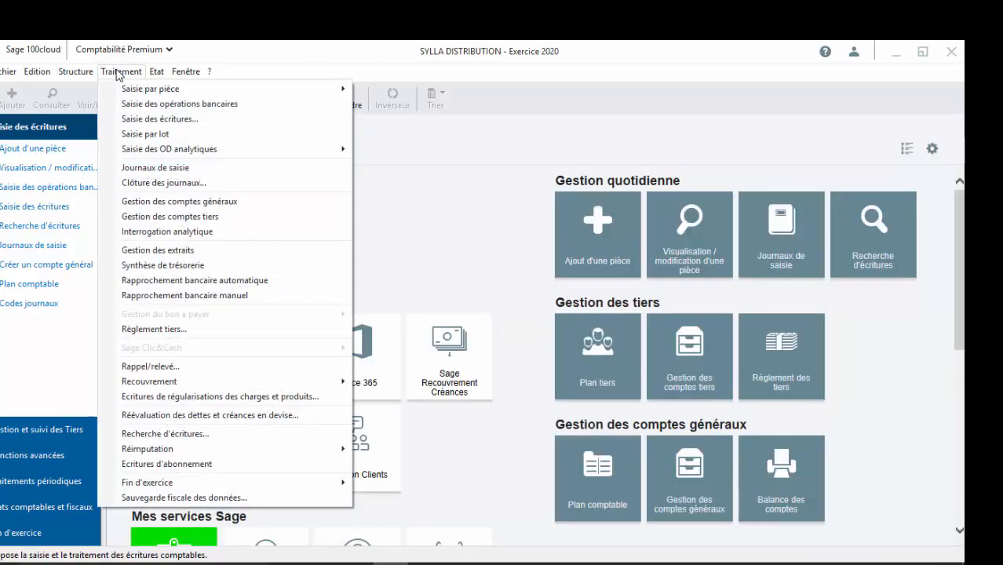
{"action": "left_click", "coordinate": [215, 281]}
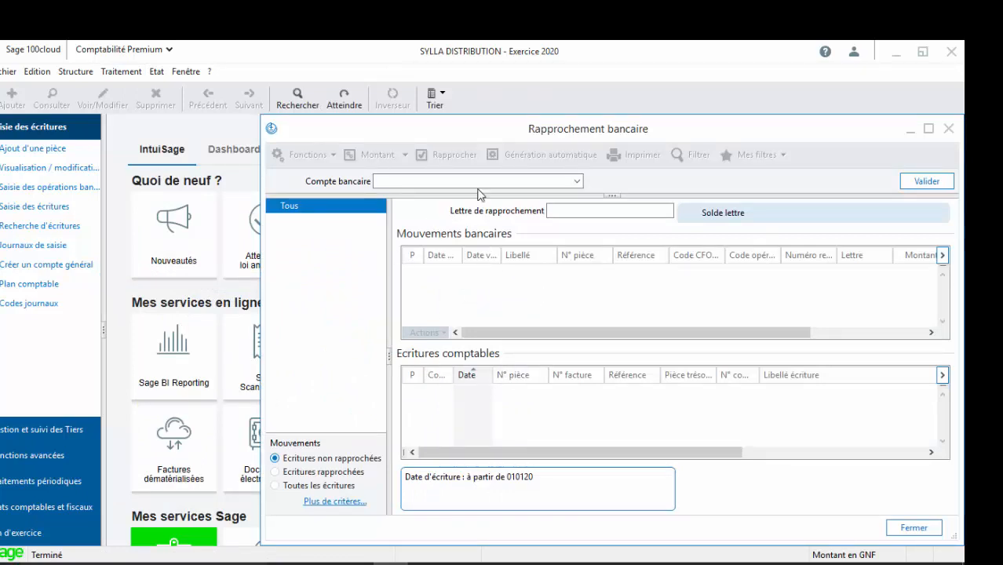
{"action": "left_click", "coordinate": [576, 182]}
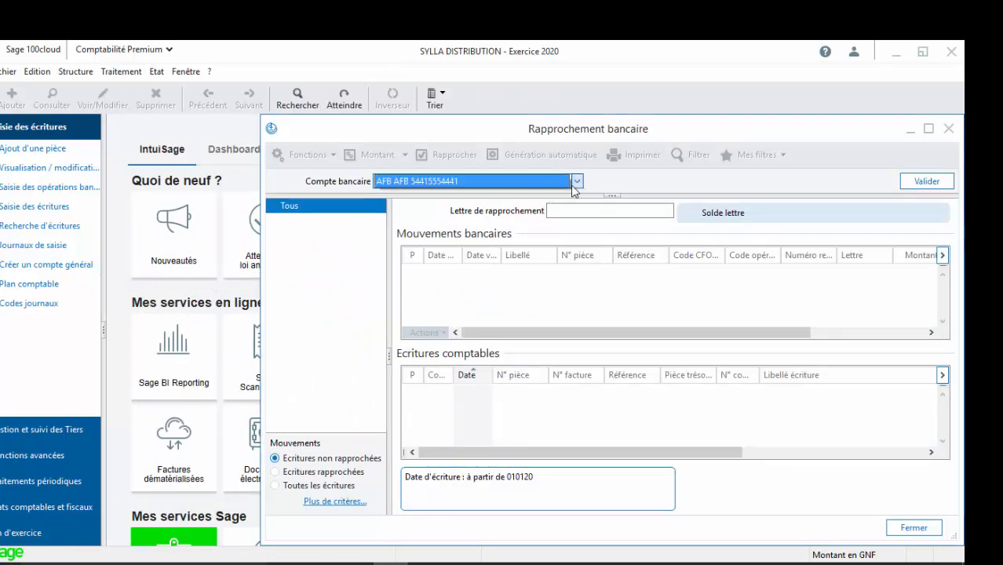
{"action": "left_click", "coordinate": [555, 181]}
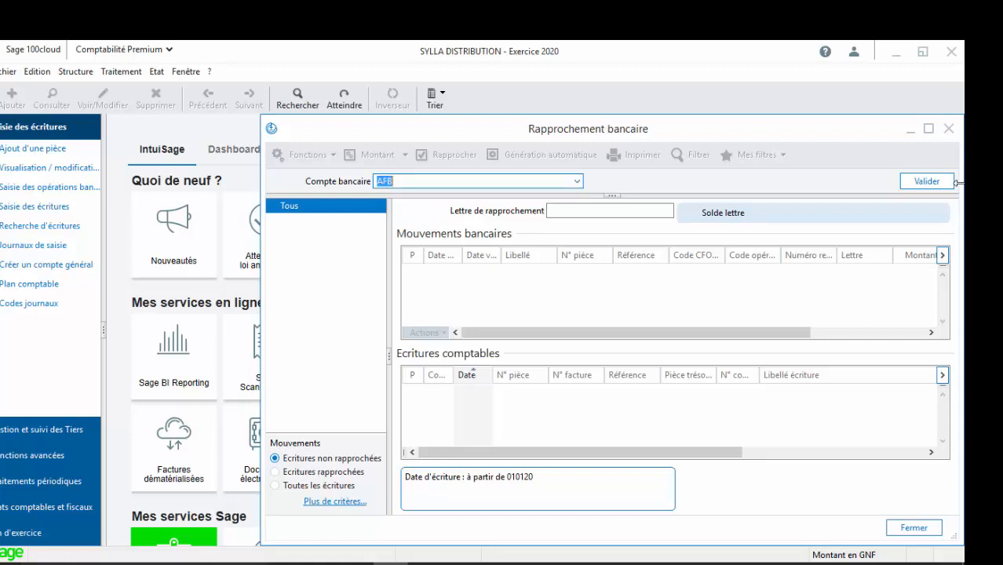
{"action": "left_click", "coordinate": [928, 182]}
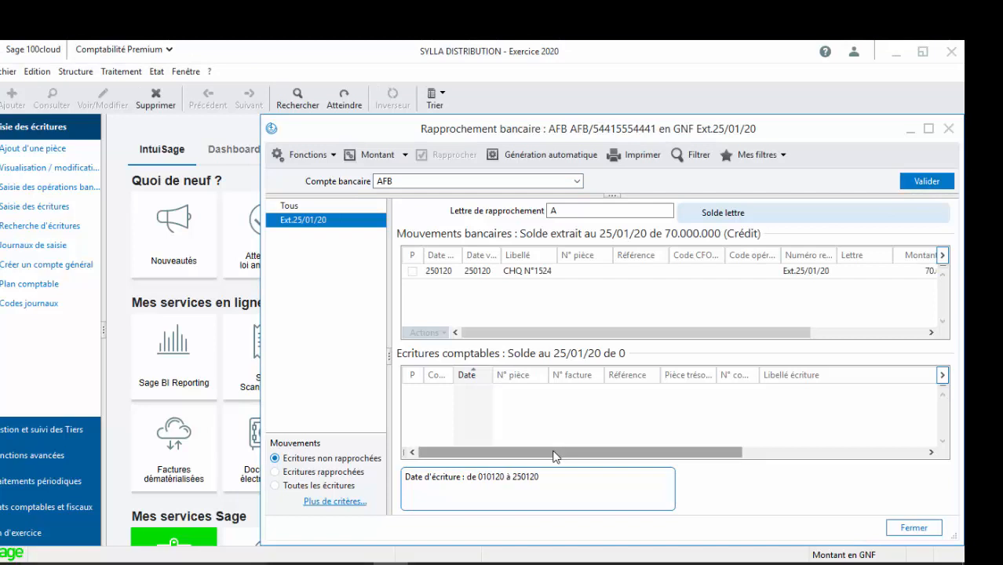
Step: Examine the Ecritures comptables columns through to Débit and Crédit, and close the bank reconciliation
{"action": "left_click_drag", "start_coordinate": [553, 456], "coordinate": [617, 464]}
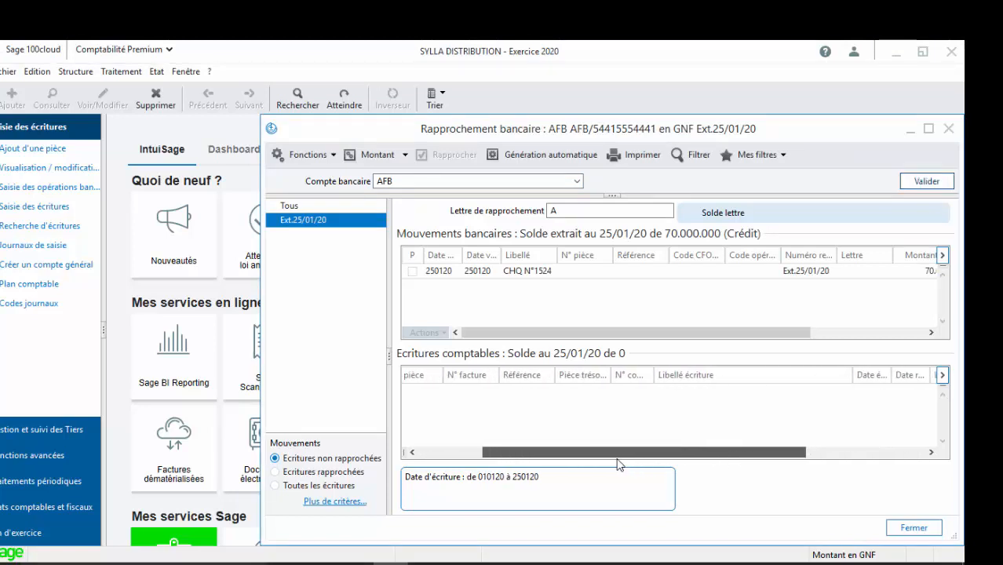
{"action": "left_click_drag", "start_coordinate": [616, 464], "coordinate": [594, 461]}
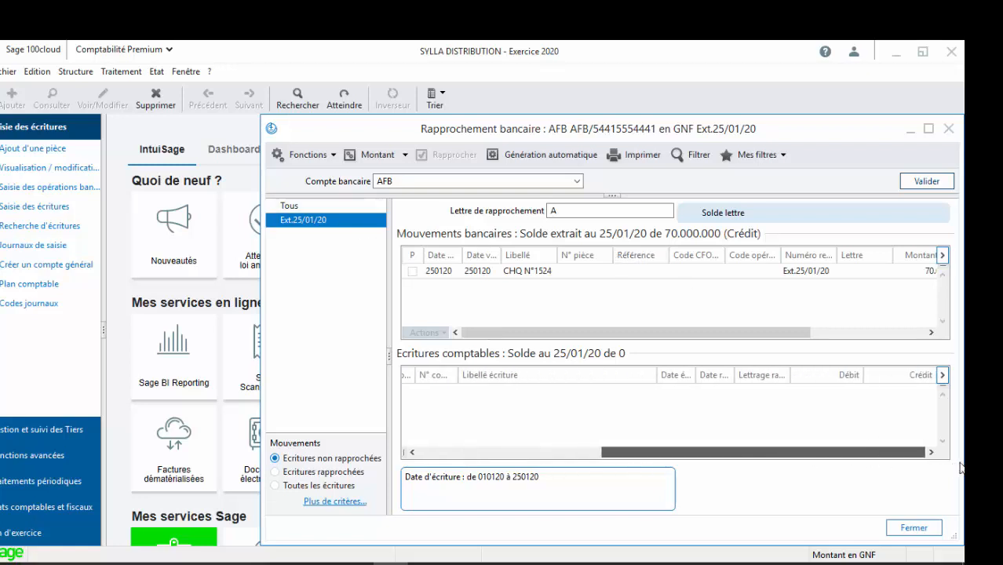
{"action": "left_click_drag", "start_coordinate": [959, 463], "coordinate": [862, 457]}
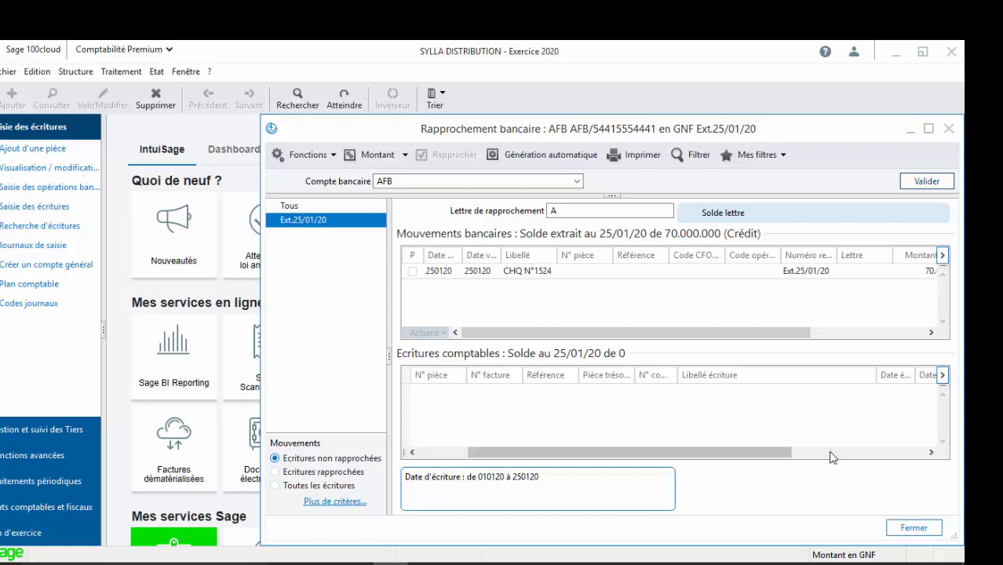
{"action": "left_click", "coordinate": [923, 454]}
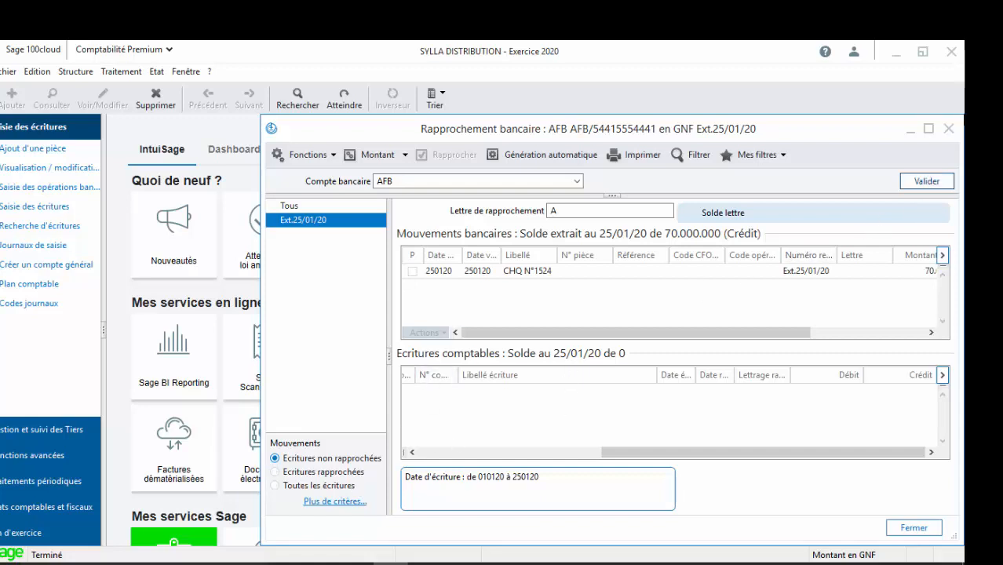
{"action": "left_click", "coordinate": [953, 128]}
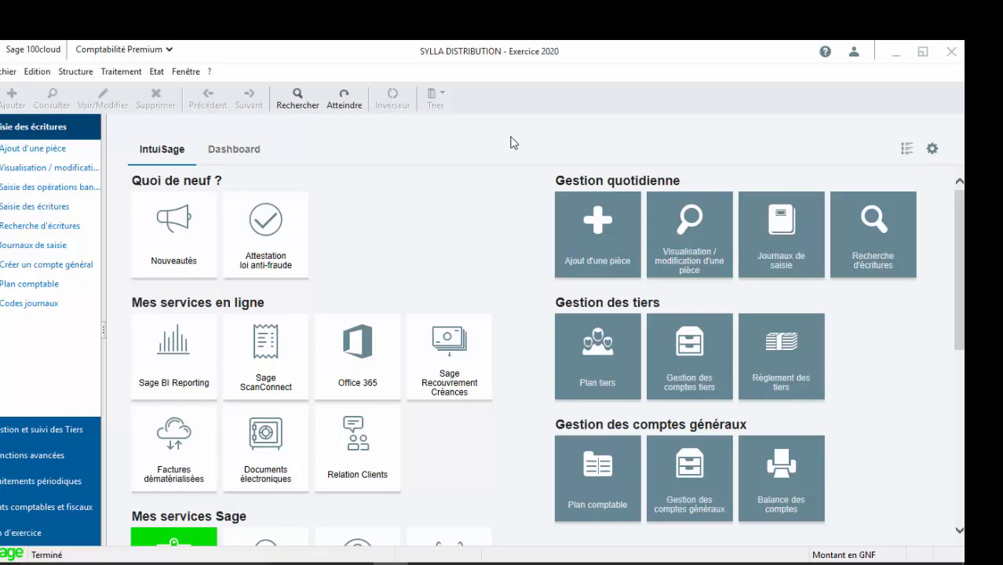
Step: Show the extracts of AFRILAND FIRST BANK in Gestion des extraits and open the file incorporation assistant
{"action": "left_click", "coordinate": [120, 72]}
{"action": "left_click", "coordinate": [195, 250]}
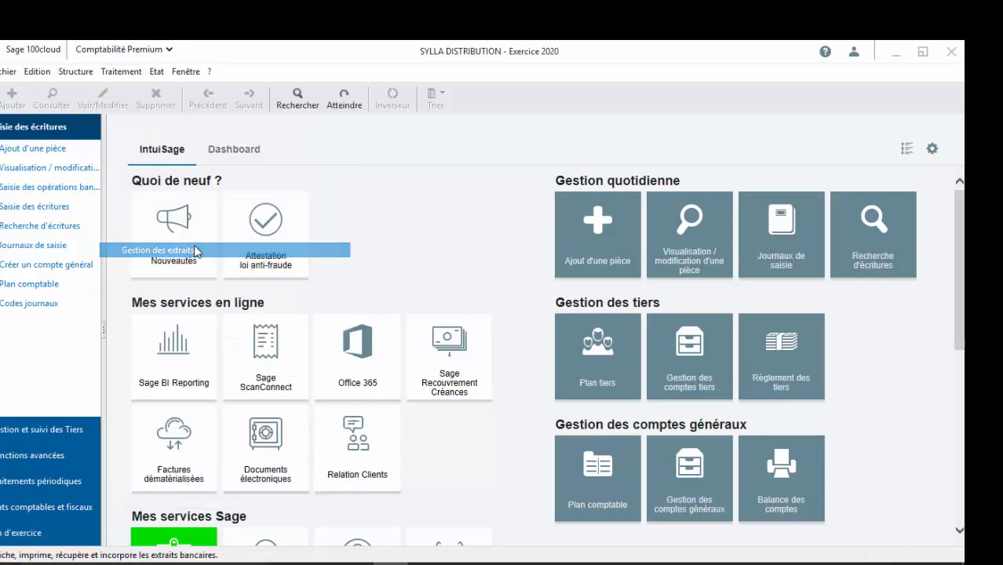
{"action": "left_click", "coordinate": [201, 194]}
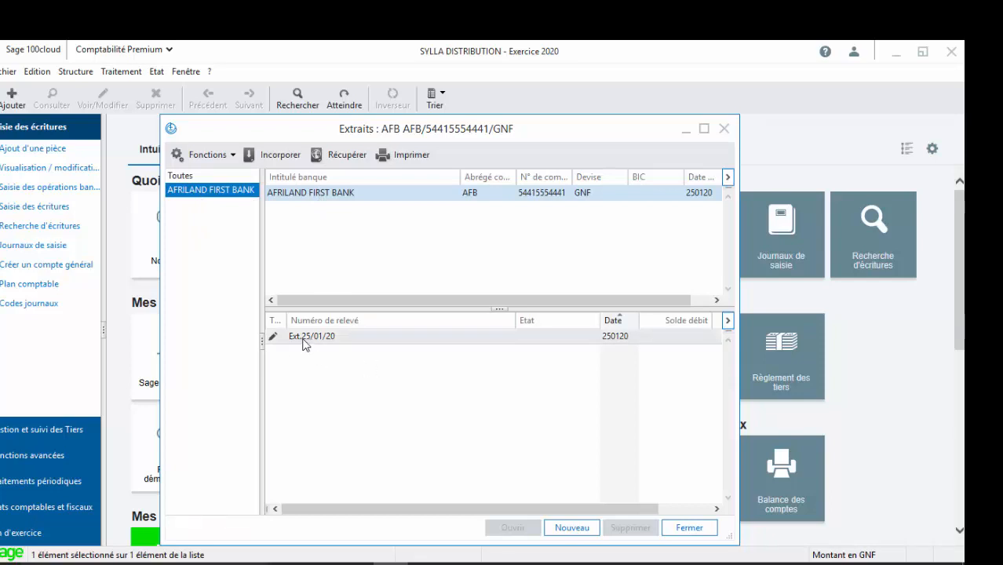
{"action": "left_click", "coordinate": [280, 156]}
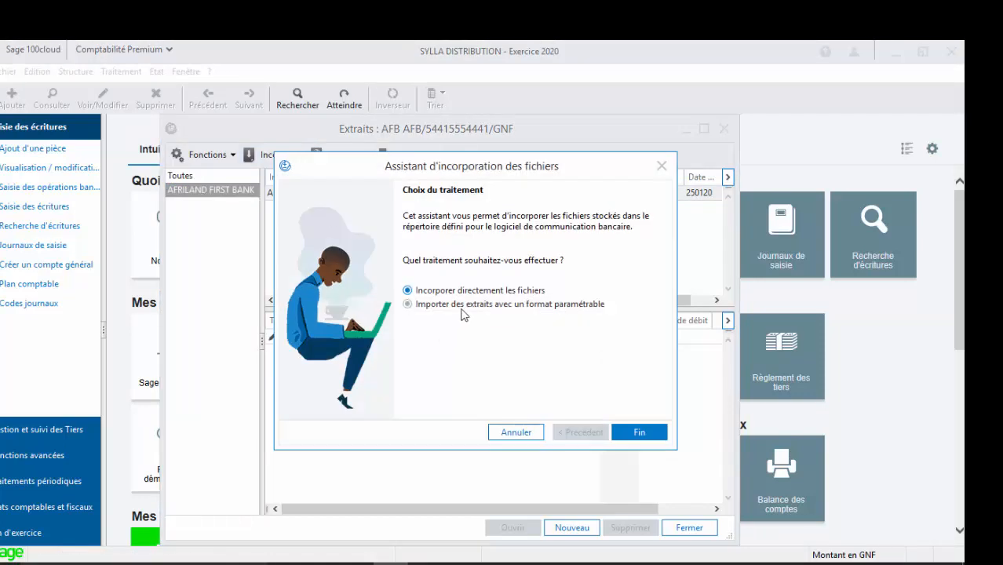
Step: Try to import the bank extracts with the format paramétrable option and move the extracts window aside
{"action": "left_click", "coordinate": [463, 313]}
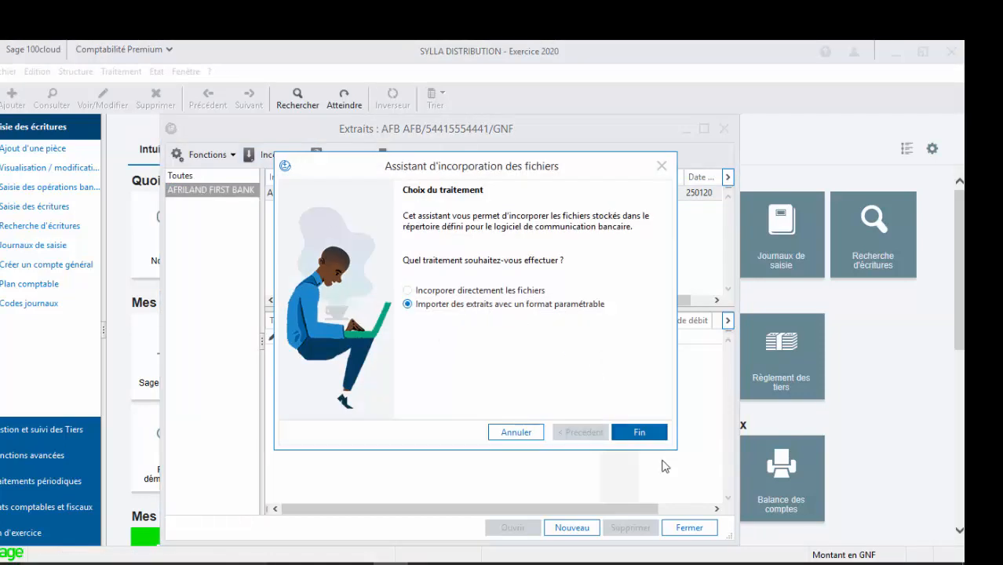
{"action": "left_click", "coordinate": [647, 434]}
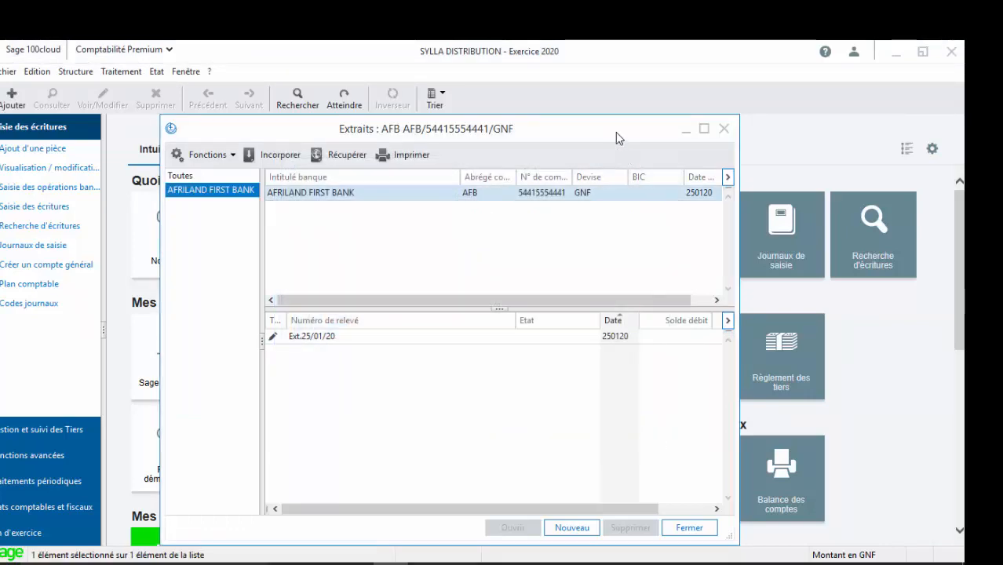
{"action": "left_click_drag", "start_coordinate": [620, 134], "coordinate": [643, 150]}
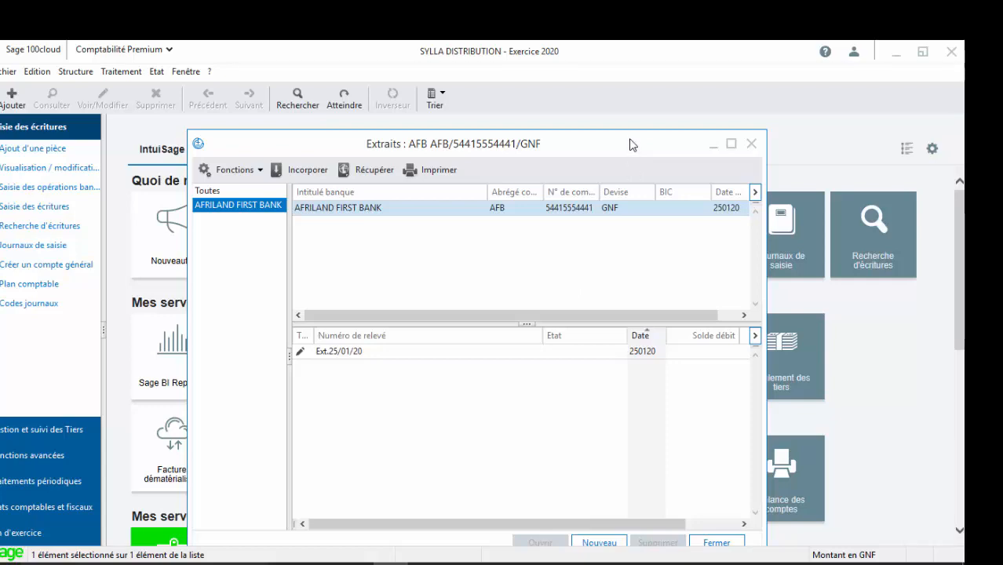
{"action": "left_click_drag", "start_coordinate": [631, 142], "coordinate": [712, 135]}
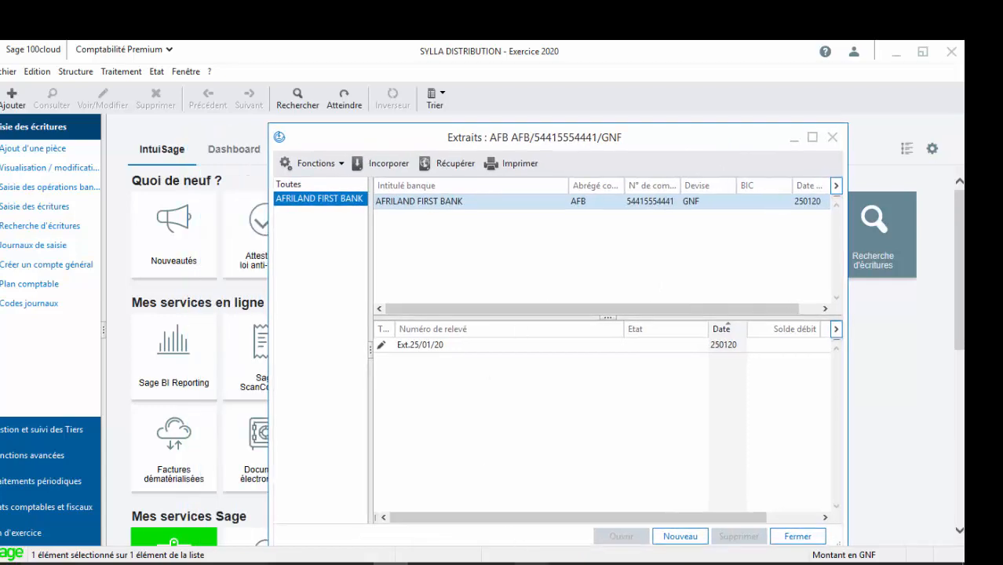
Step: Switch to the TUT workbook in Excel, review the bank movements on Feuil1 and copy the range A1:F2
{"action": "key", "text": "alt+Tab"}
{"action": "left_click", "coordinate": [292, 340]}
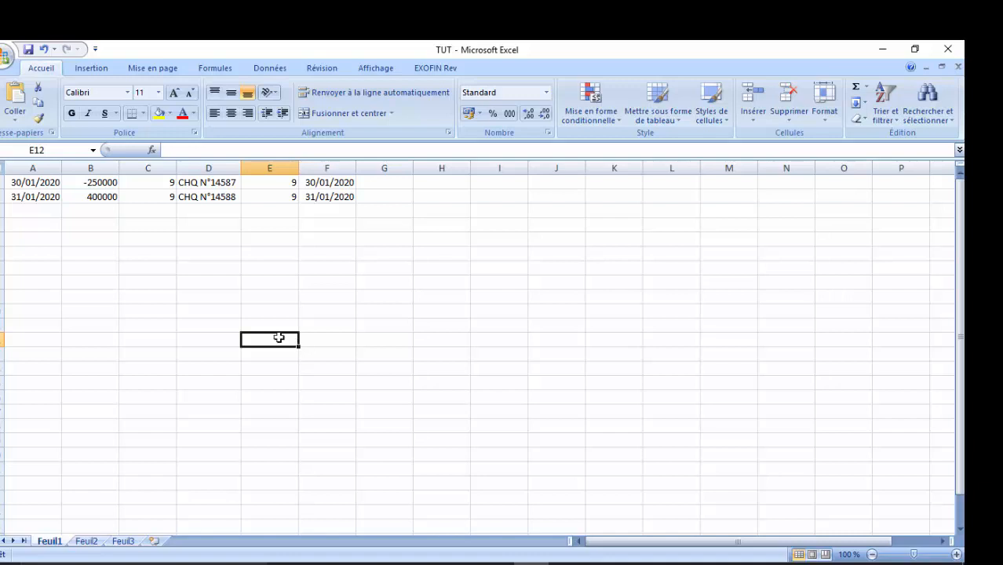
{"action": "left_click", "coordinate": [41, 184]}
{"action": "left_click_drag", "start_coordinate": [41, 184], "coordinate": [322, 230]}
{"action": "left_click", "coordinate": [53, 161]}
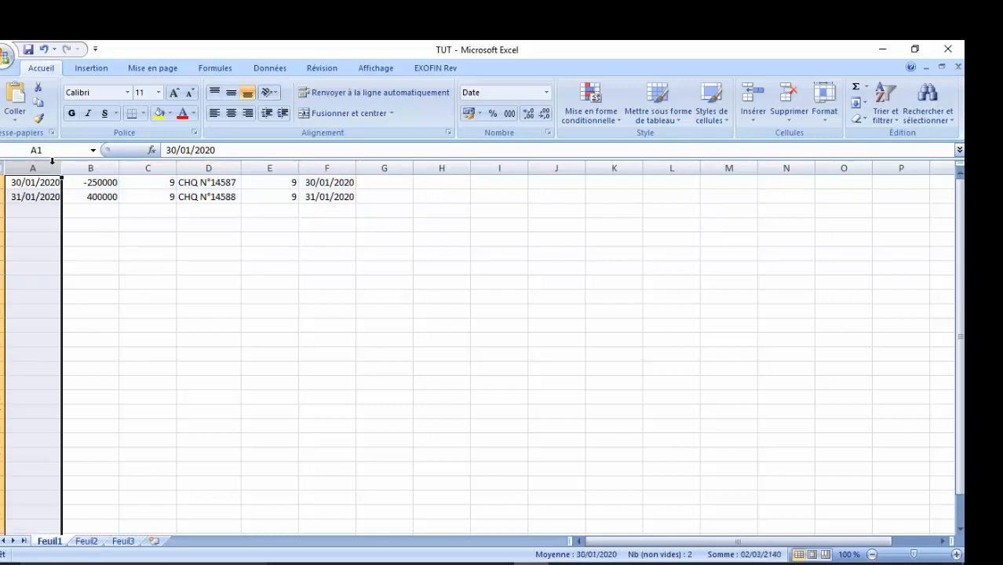
{"action": "left_click", "coordinate": [97, 197]}
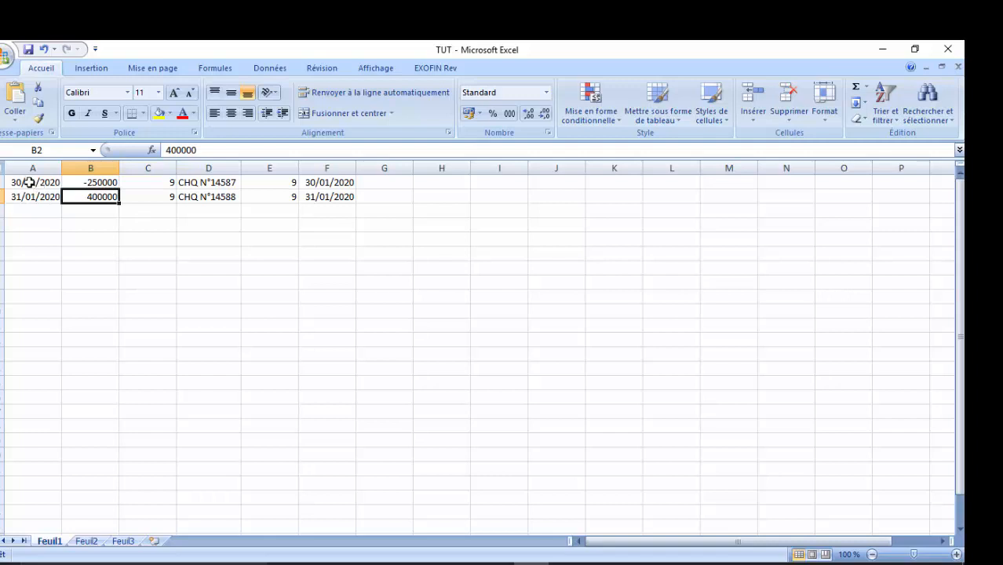
{"action": "left_click_drag", "start_coordinate": [29, 182], "coordinate": [347, 197]}
{"action": "key", "text": "ctrl+c"}
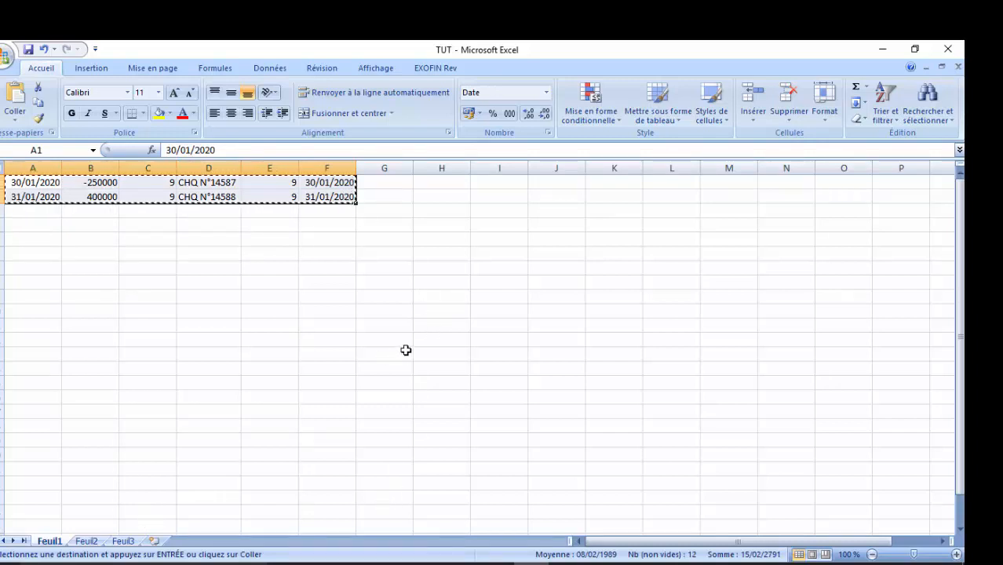
Step: Open the Images folder in File Explorer, check the contents of the EXTRAIT AFRILAND text file and close it
{"action": "key", "text": "super+e"}
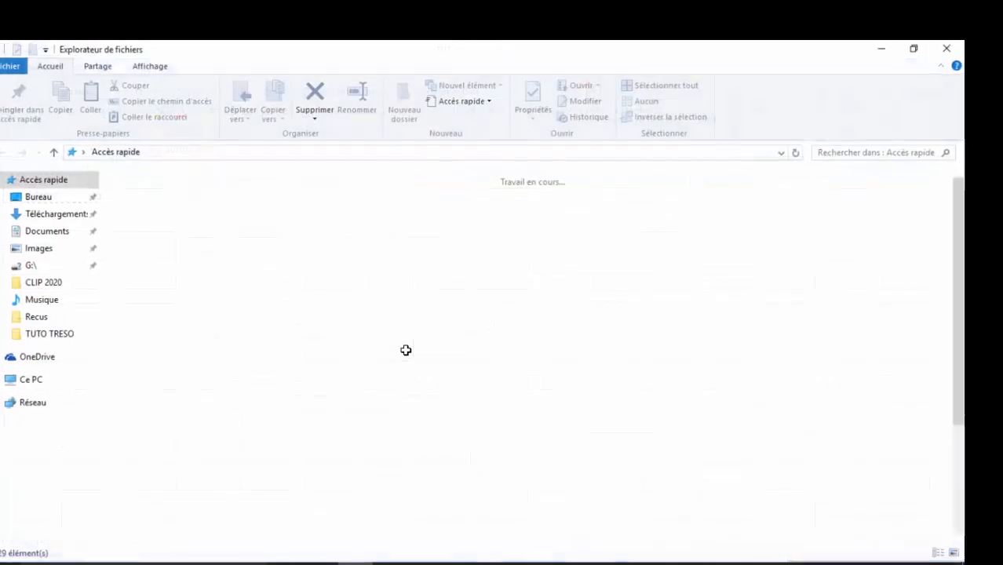
{"action": "left_click", "coordinate": [41, 380]}
{"action": "double_click", "coordinate": [590, 209]}
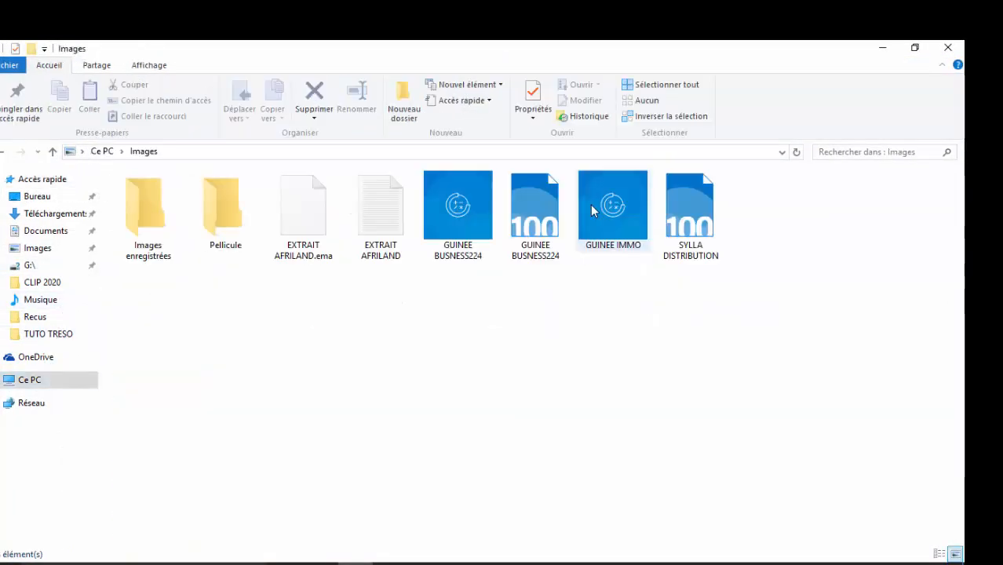
{"action": "double_click", "coordinate": [385, 248]}
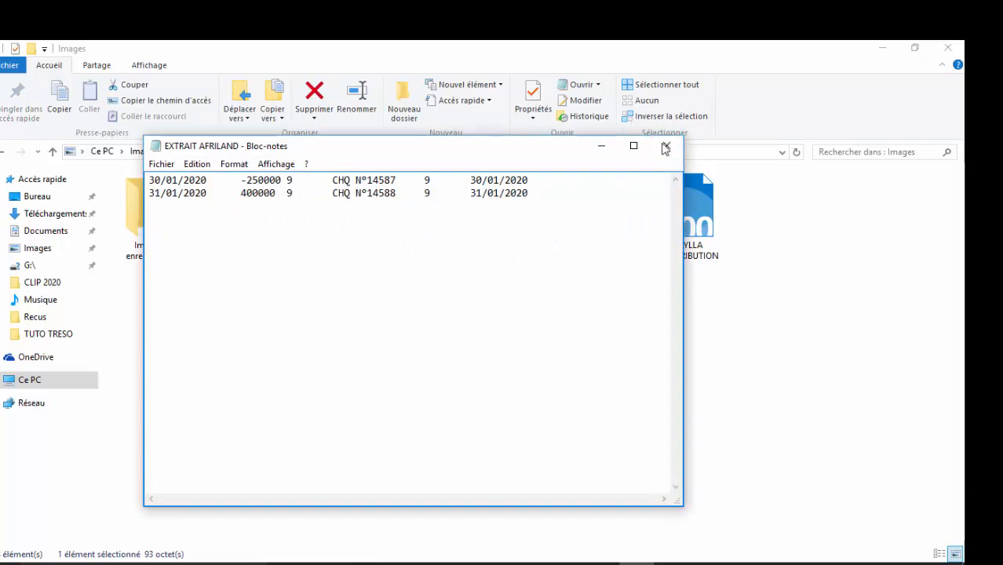
{"action": "left_click", "coordinate": [664, 148]}
Step: Copy the EXTRAIT AFRILAND text file into C:\ProgramData\Sage\Communication\Recus and close File Explorer
{"action": "right_click", "coordinate": [392, 228]}
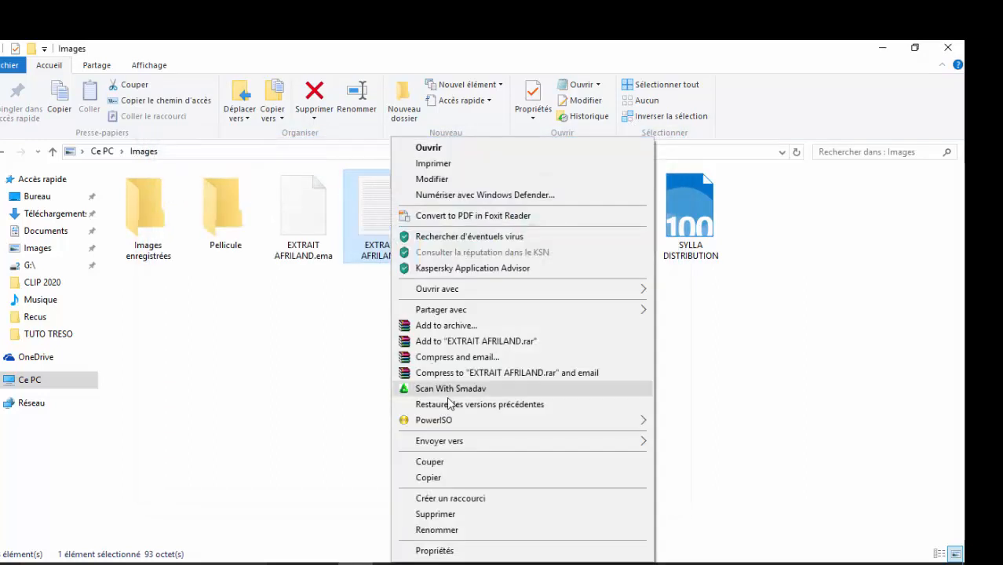
{"action": "left_click", "coordinate": [439, 475]}
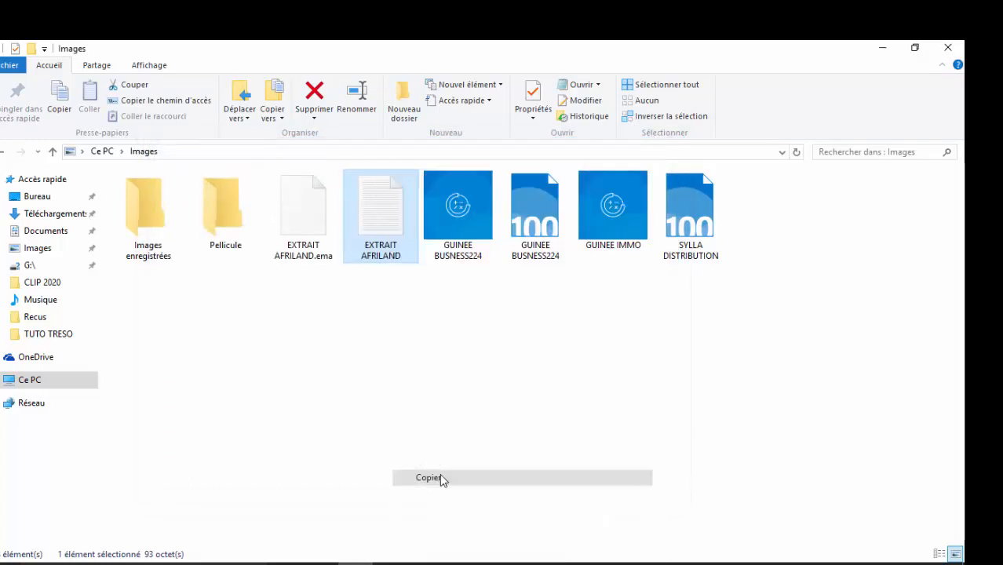
{"action": "left_click", "coordinate": [71, 388]}
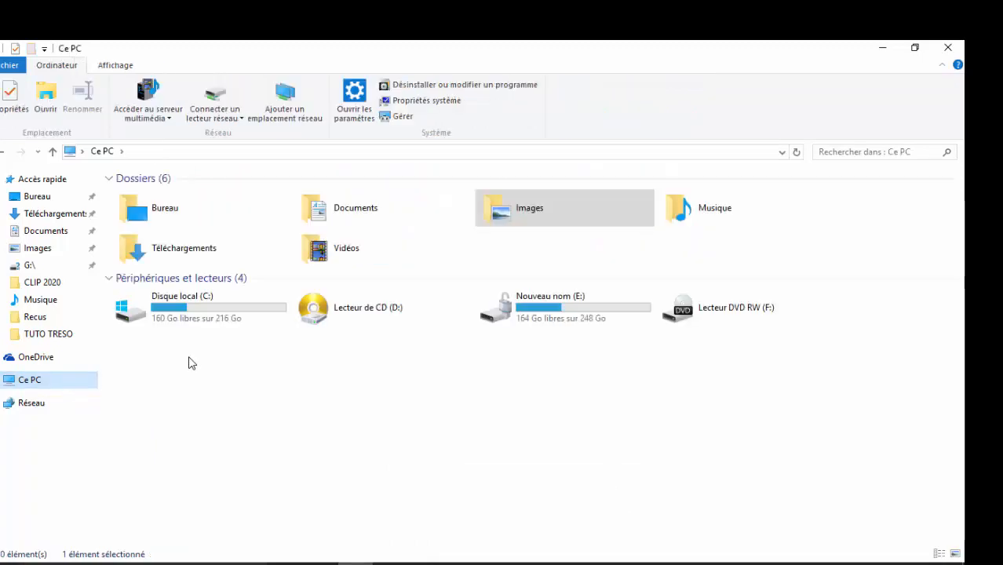
{"action": "double_click", "coordinate": [237, 316]}
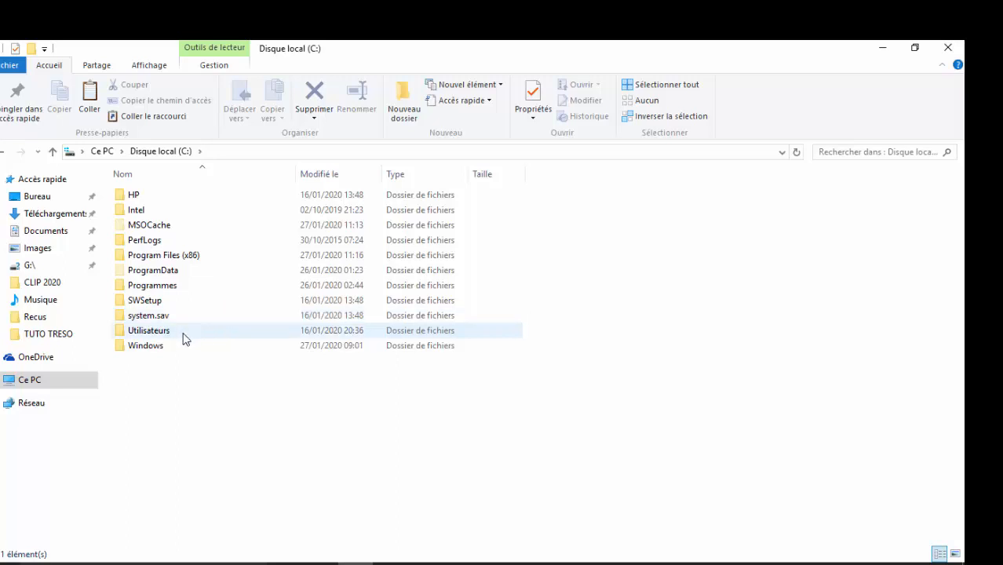
{"action": "double_click", "coordinate": [171, 275]}
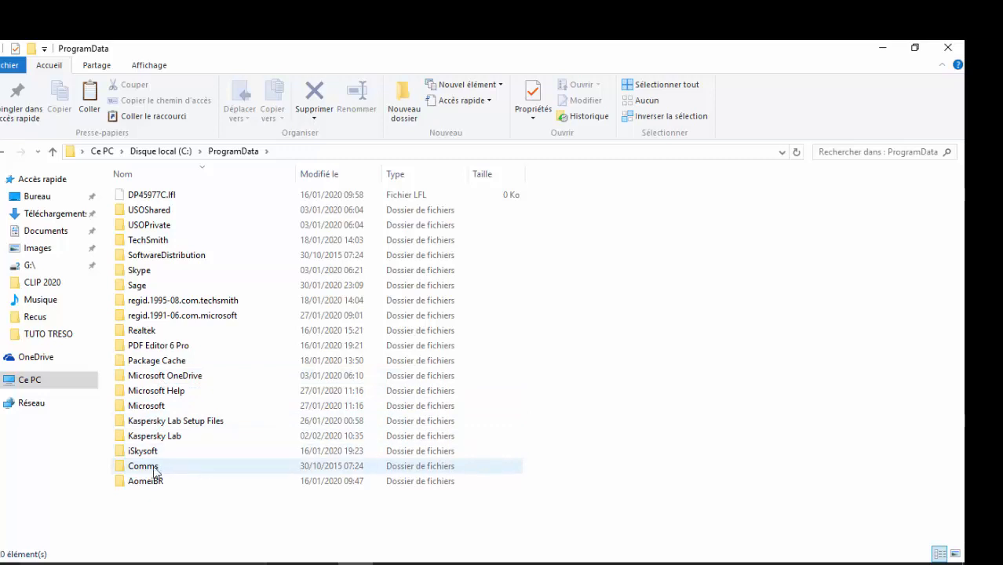
{"action": "double_click", "coordinate": [137, 285]}
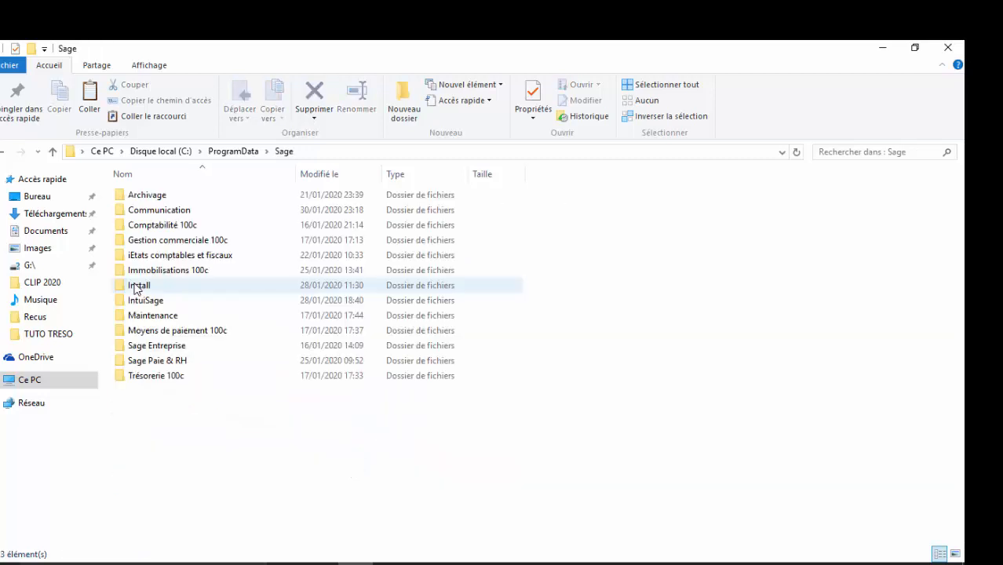
{"action": "double_click", "coordinate": [179, 211]}
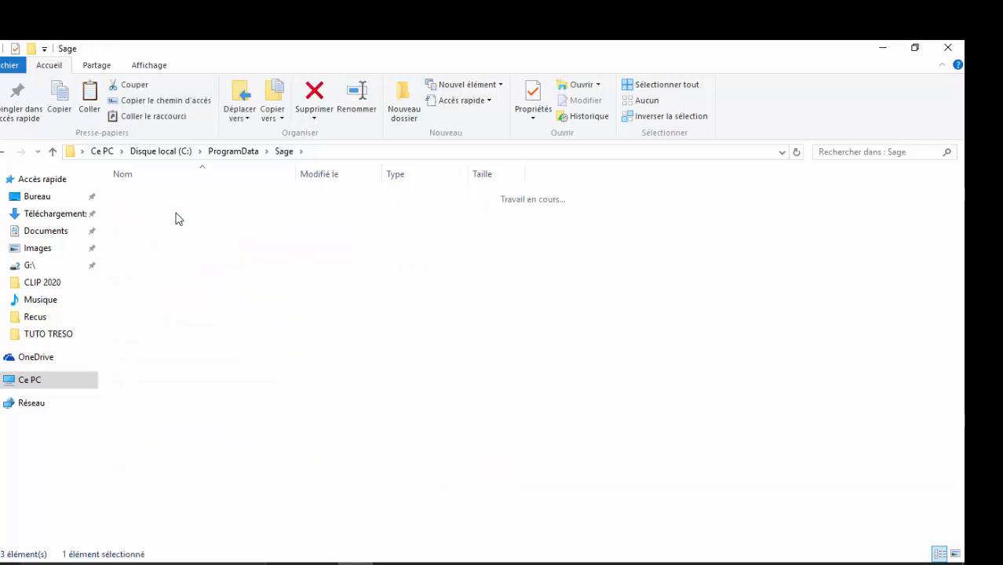
{"action": "double_click", "coordinate": [177, 201]}
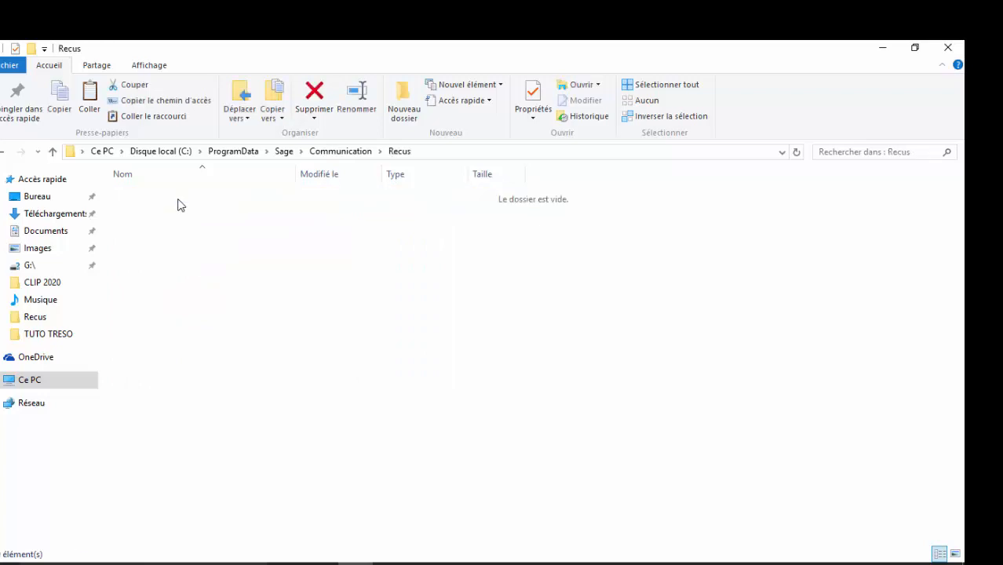
{"action": "right_click", "coordinate": [169, 228]}
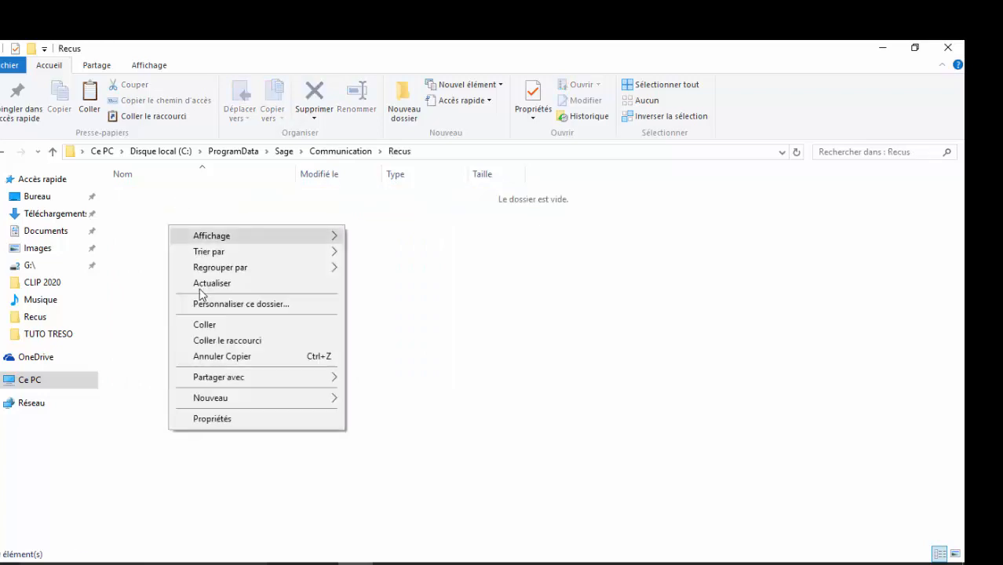
{"action": "left_click", "coordinate": [212, 327]}
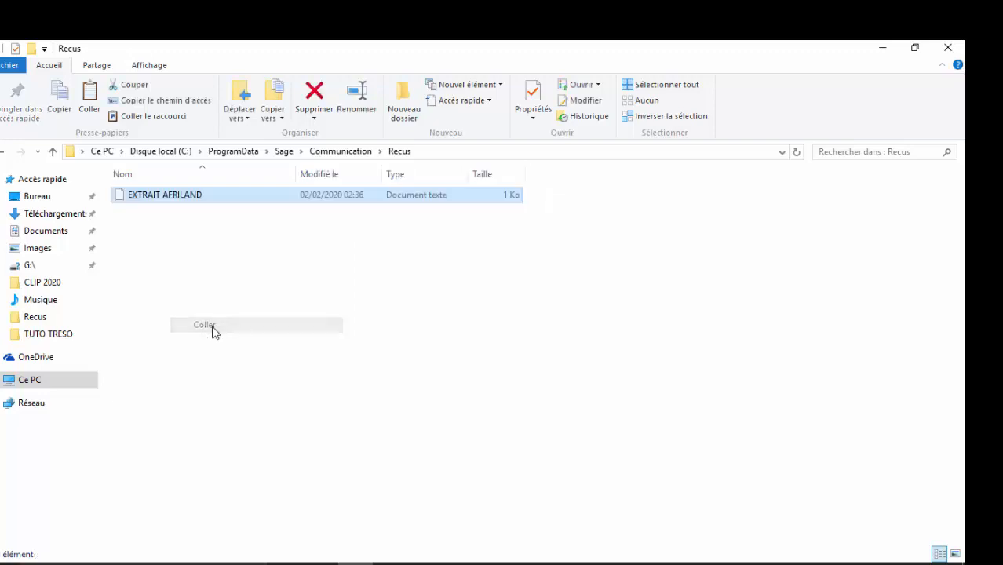
{"action": "left_click", "coordinate": [957, 48]}
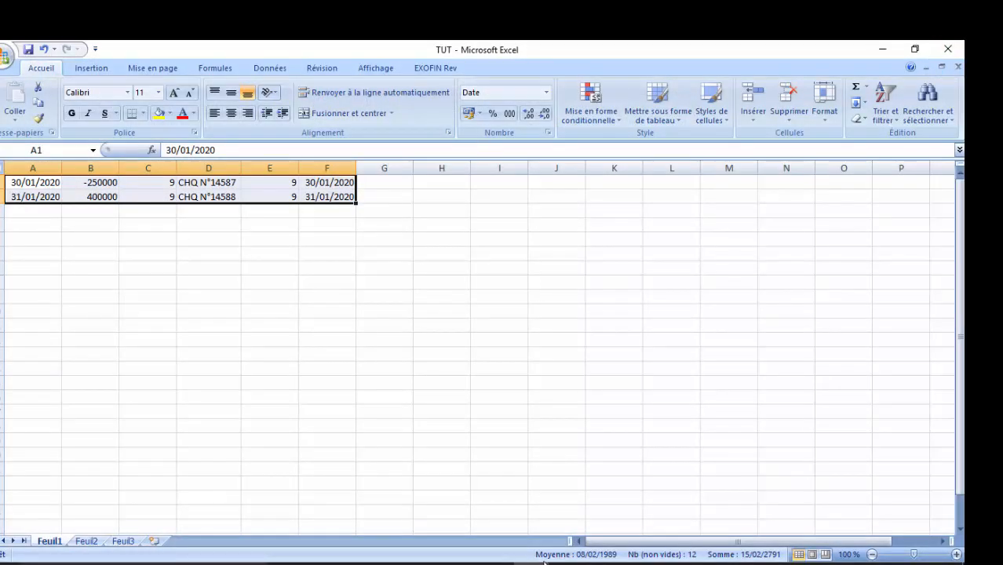
Step: Switch back to Comptabilité Premium, close and reopen Gestion des extraits, and show the AFRILAND FIRST BANK extracts
{"action": "mouse_move", "coordinate": [423, 563]}
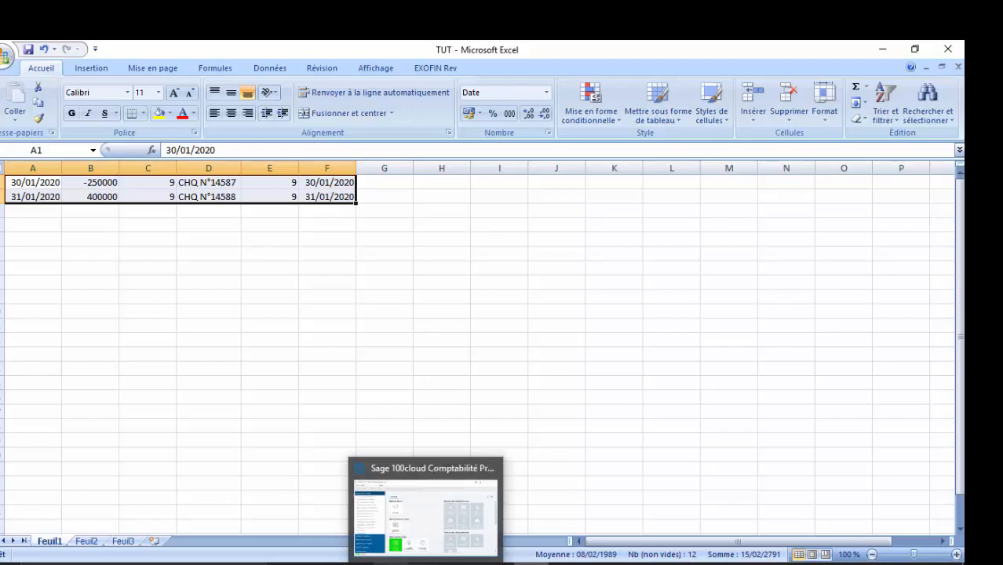
{"action": "left_click", "coordinate": [385, 511]}
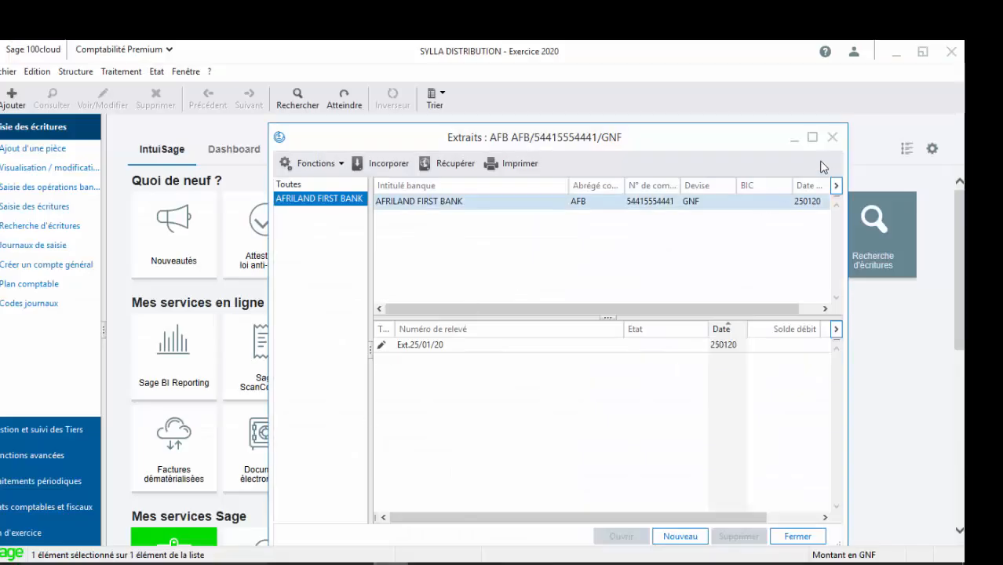
{"action": "left_click", "coordinate": [831, 140]}
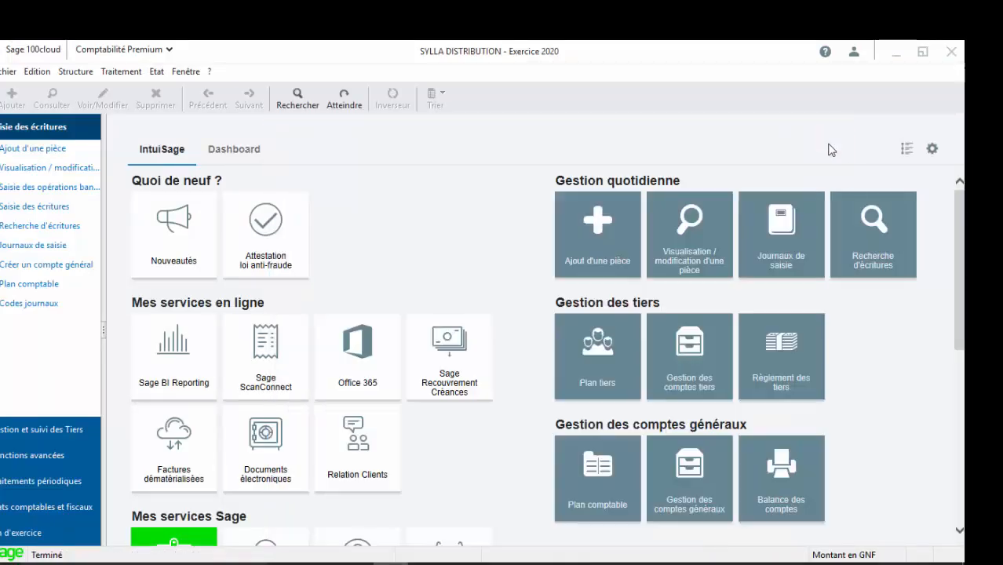
{"action": "left_click", "coordinate": [119, 73]}
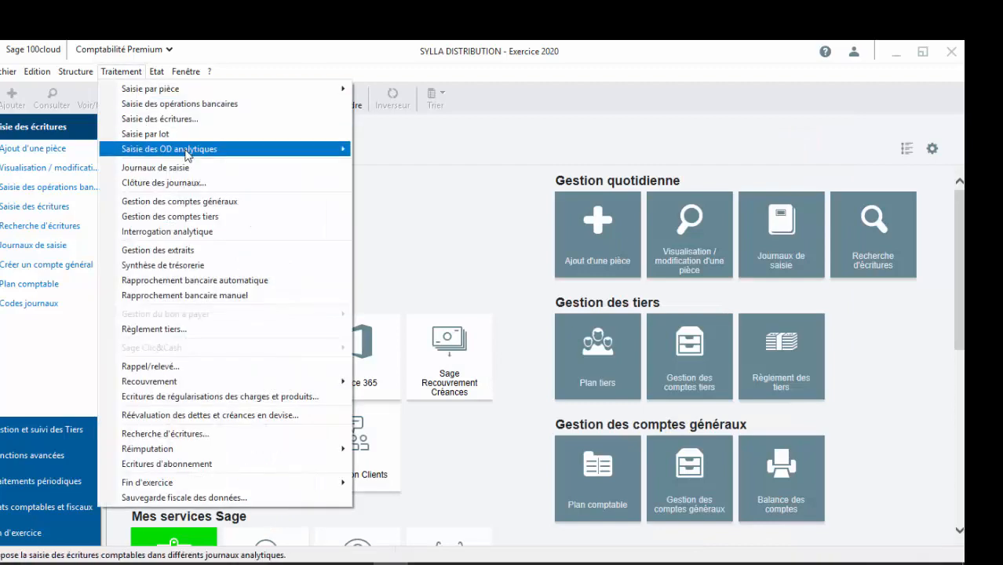
{"action": "left_click", "coordinate": [212, 249]}
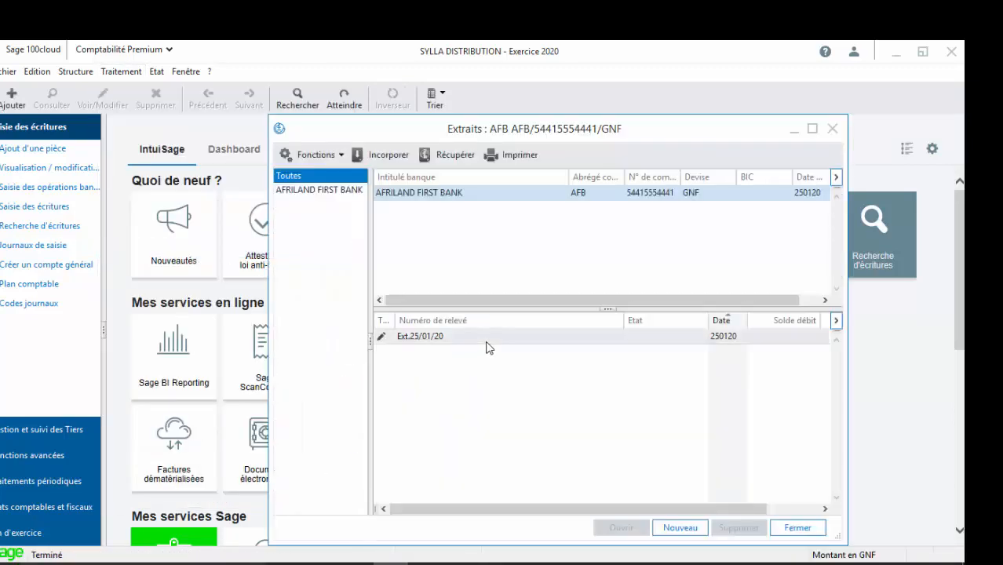
{"action": "left_click", "coordinate": [359, 191]}
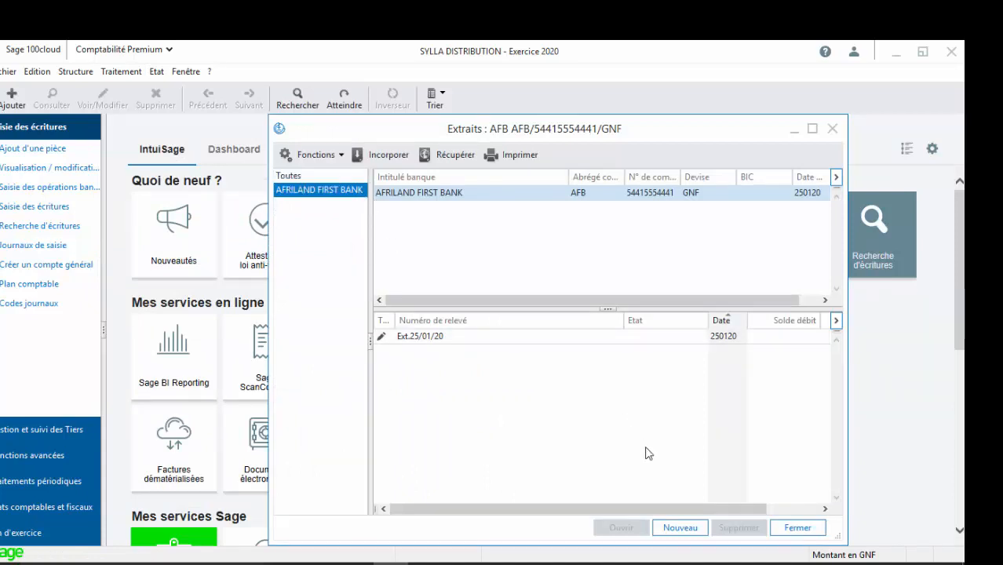
Step: Incorporate the received bank file by importing the extracts with the format paramétrable option
{"action": "left_click", "coordinate": [401, 158]}
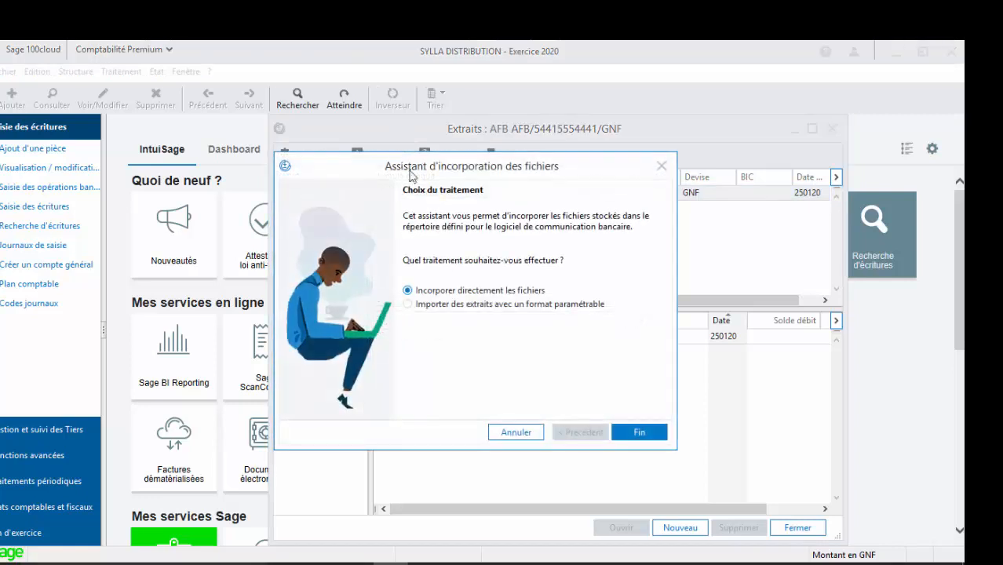
{"action": "left_click", "coordinate": [468, 305]}
{"action": "left_click", "coordinate": [656, 434]}
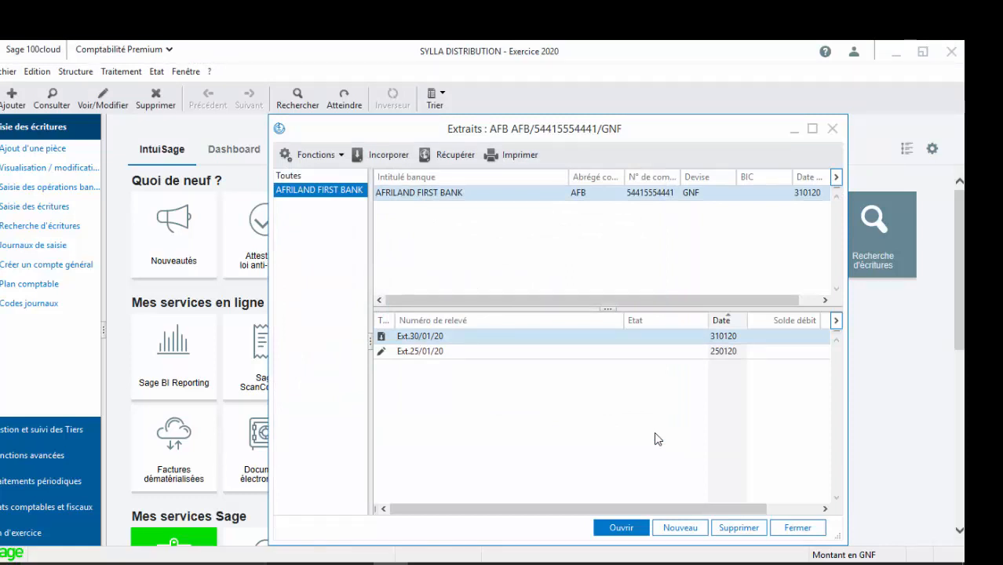
Step: Check the bank movements and balances of statement Ext.30/01/20, and close the statement and the extracts list
{"action": "double_click", "coordinate": [653, 337]}
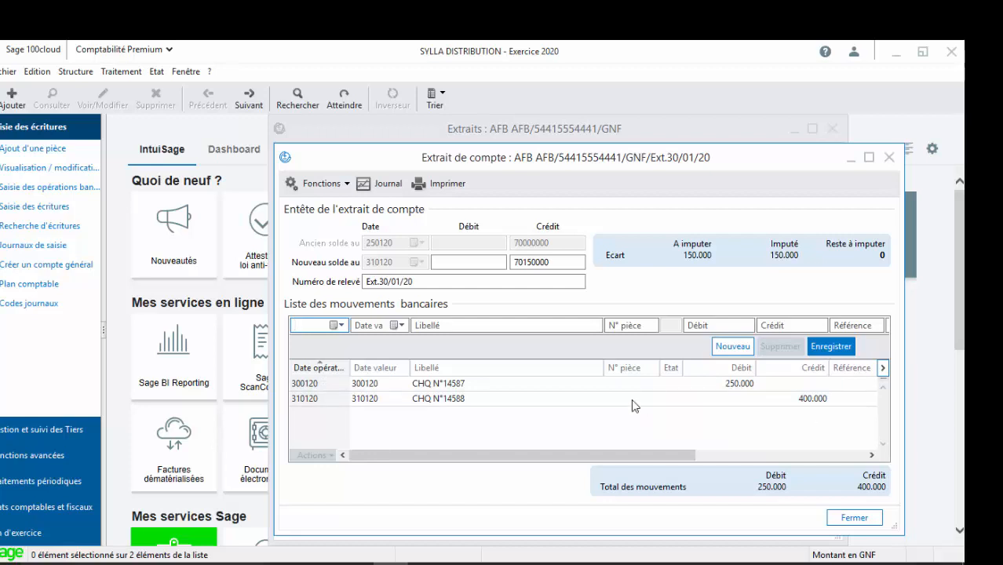
{"action": "left_click", "coordinate": [891, 158]}
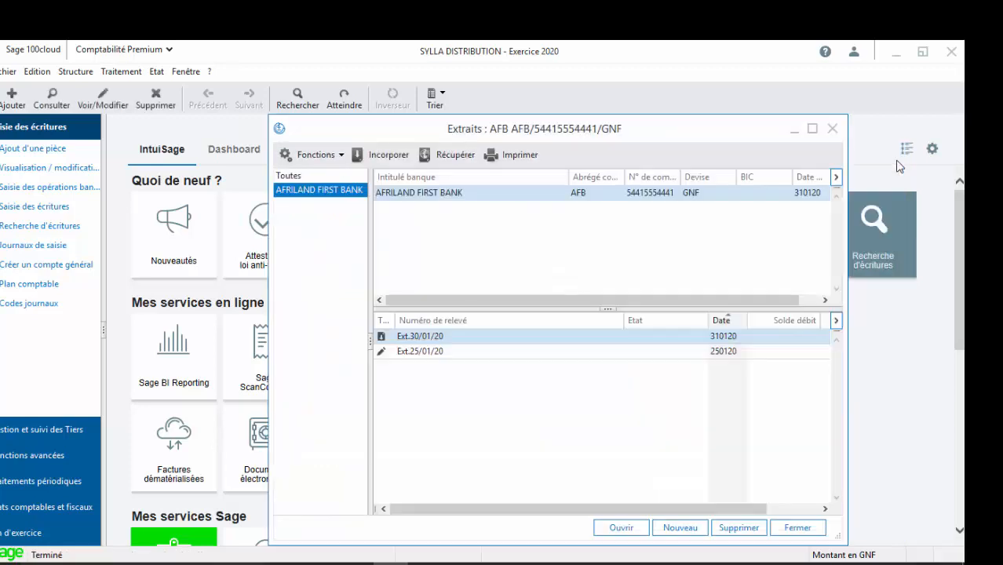
{"action": "left_click", "coordinate": [833, 129]}
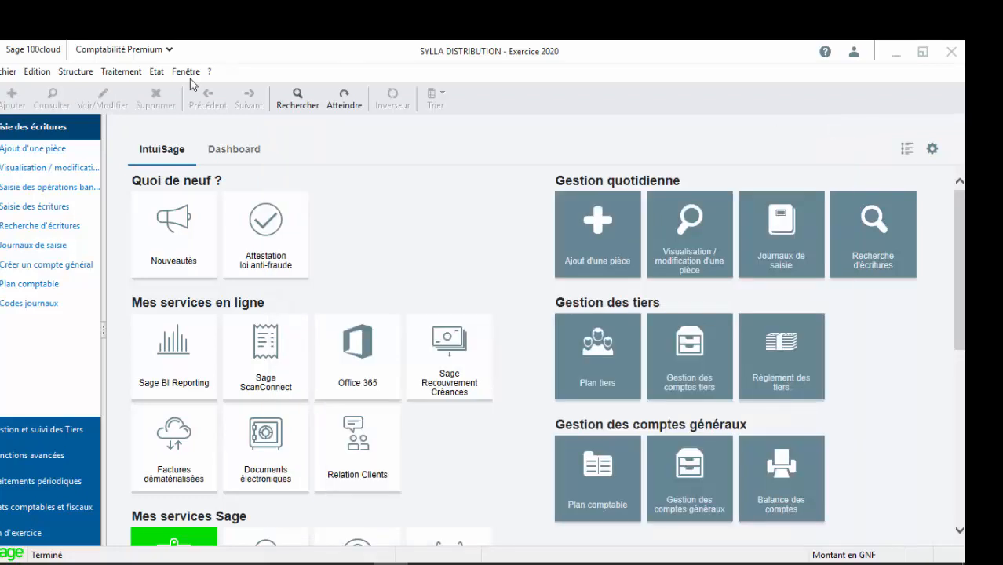
Step: Open the automatic bank reconciliation and load the AFB bank account
{"action": "left_click", "coordinate": [131, 73]}
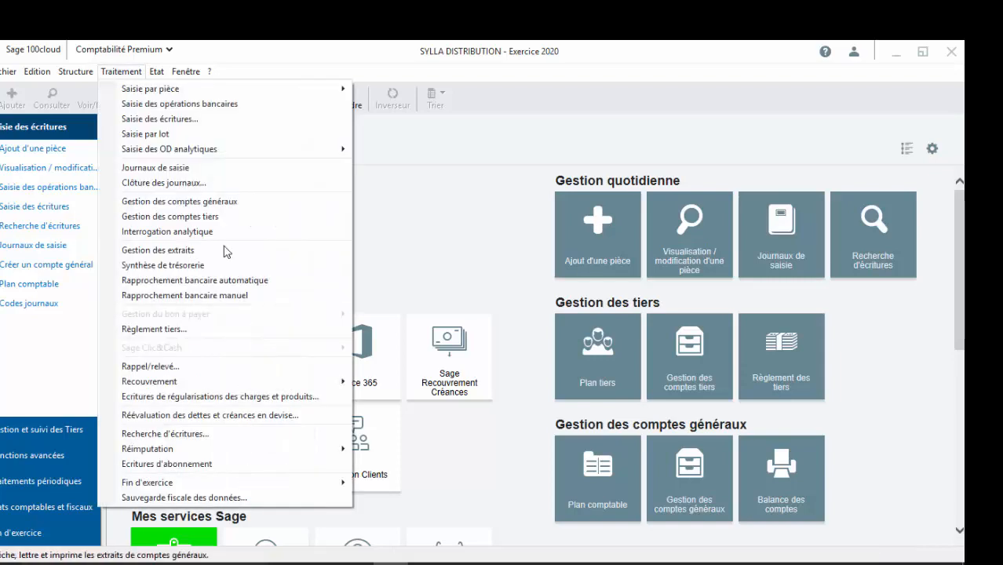
{"action": "left_click", "coordinate": [243, 280]}
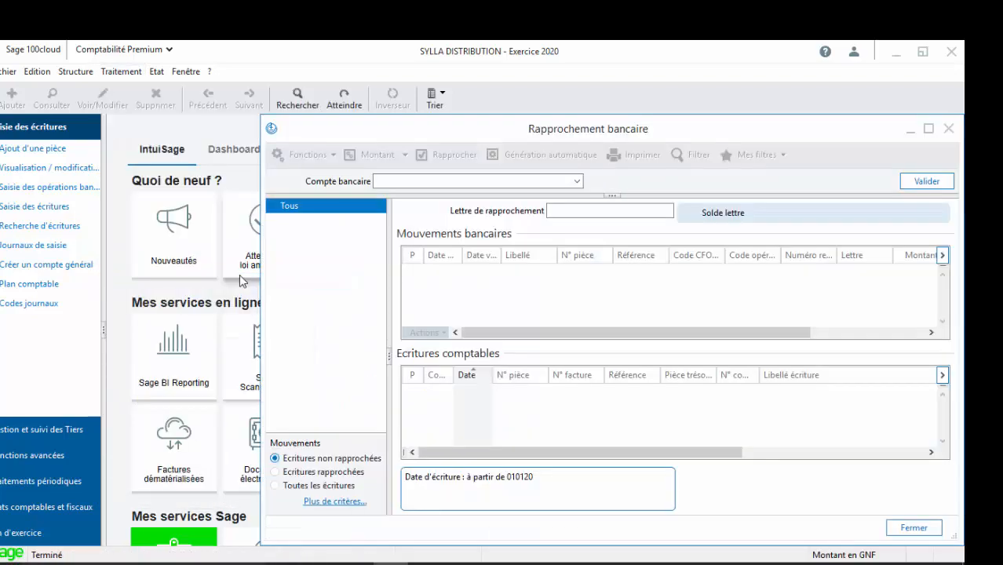
{"action": "left_click", "coordinate": [576, 182]}
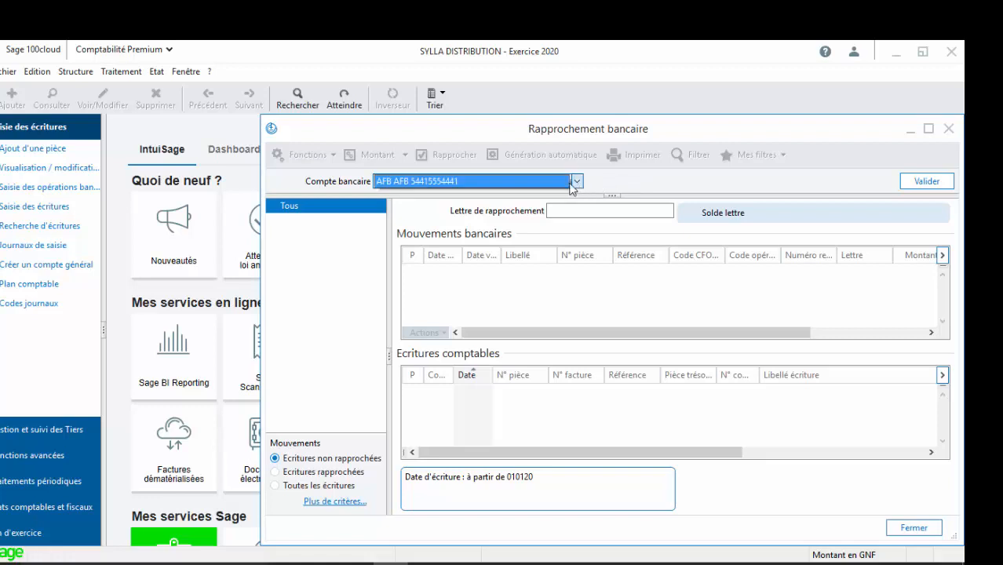
{"action": "left_click", "coordinate": [927, 181]}
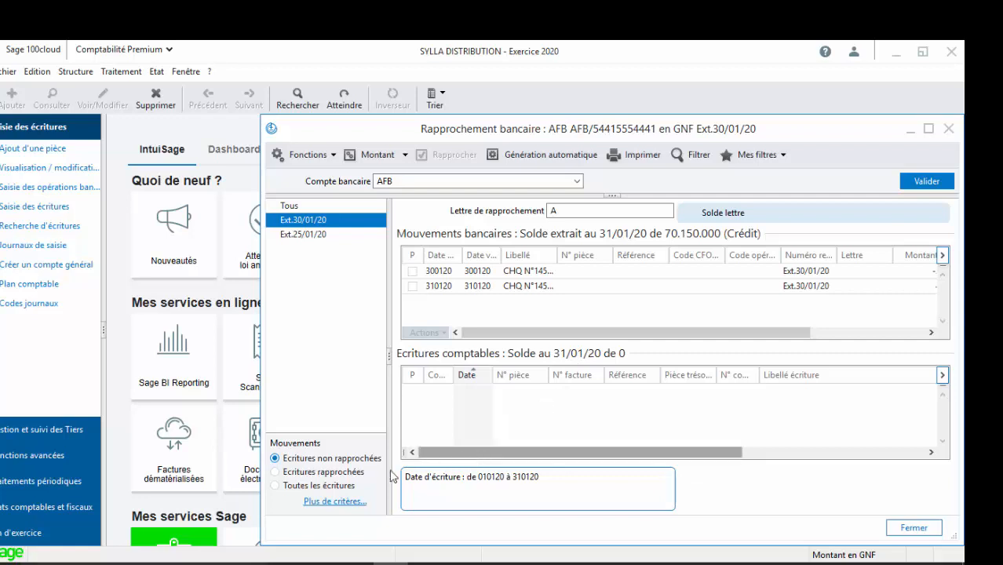
Step: Check the reconciled and unreconciled movements and amounts of statement Ext.30/01/20, and close the bank reconciliation
{"action": "left_click", "coordinate": [348, 474]}
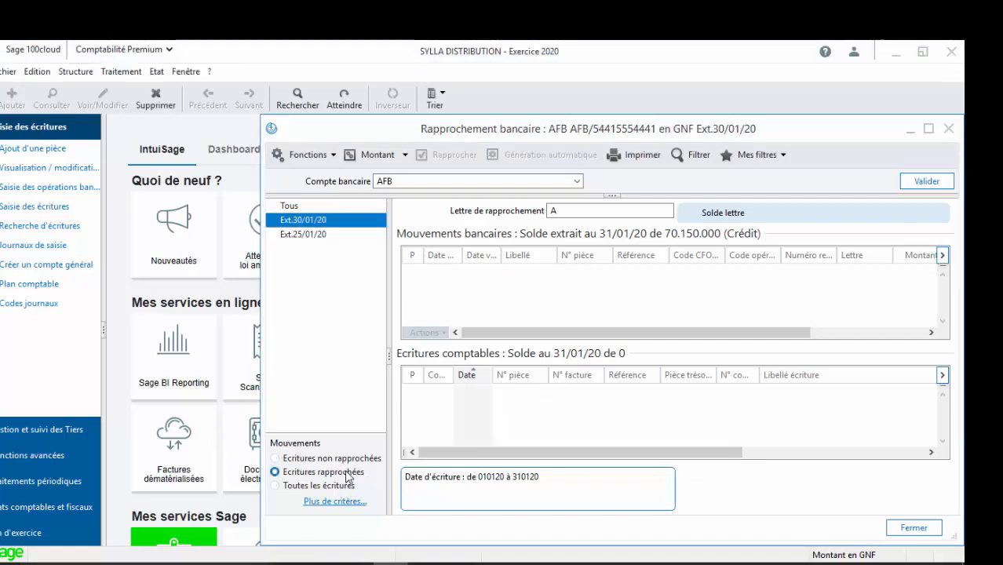
{"action": "left_click", "coordinate": [345, 459]}
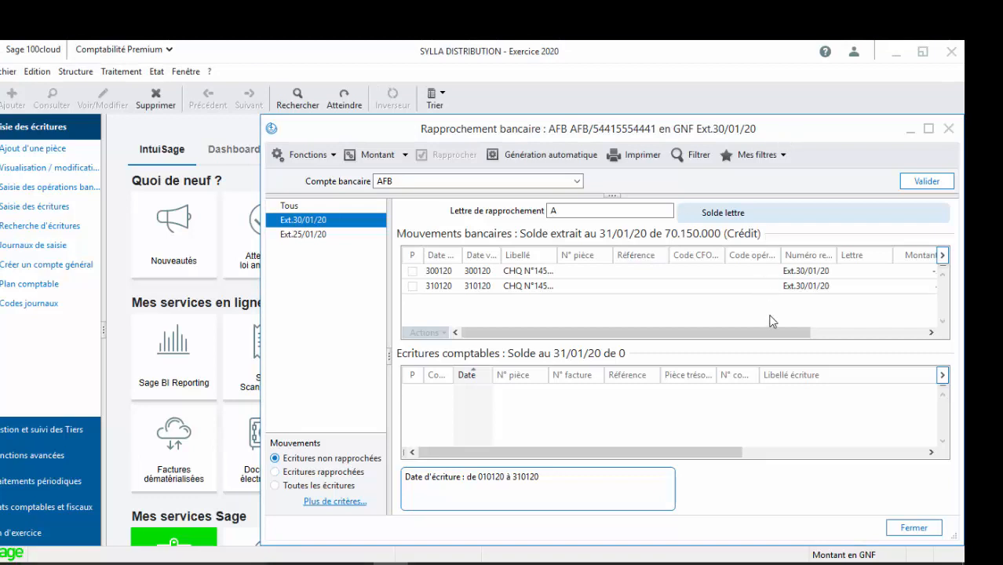
{"action": "left_click_drag", "start_coordinate": [775, 336], "coordinate": [748, 352]}
{"action": "left_click_drag", "start_coordinate": [759, 338], "coordinate": [875, 333]}
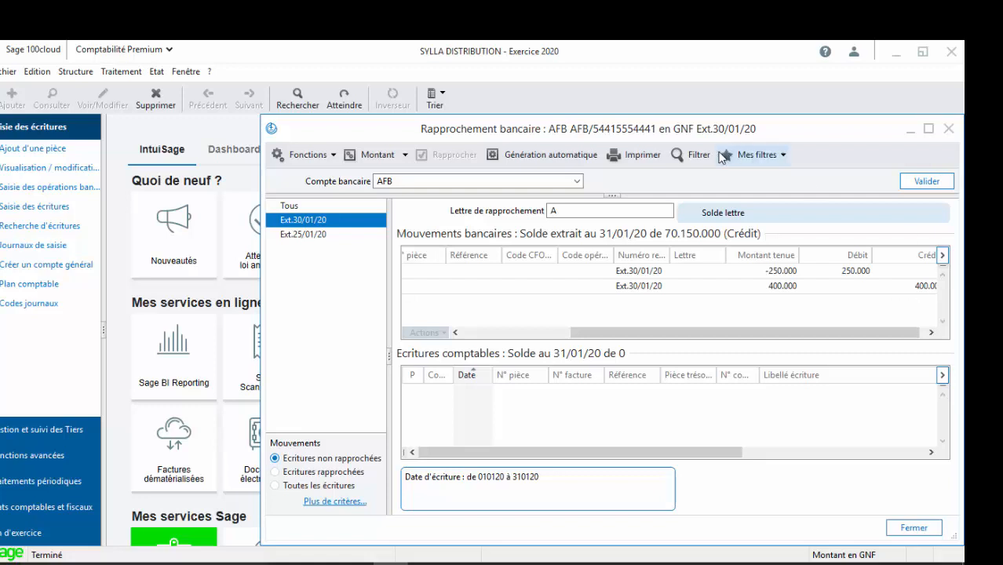
{"action": "left_click", "coordinate": [950, 129]}
Step: Open the entry journals, check the entries of the févr.20 JOURNAL AFRILAND FIRST BANK, and close that journal
{"action": "left_click", "coordinate": [49, 247]}
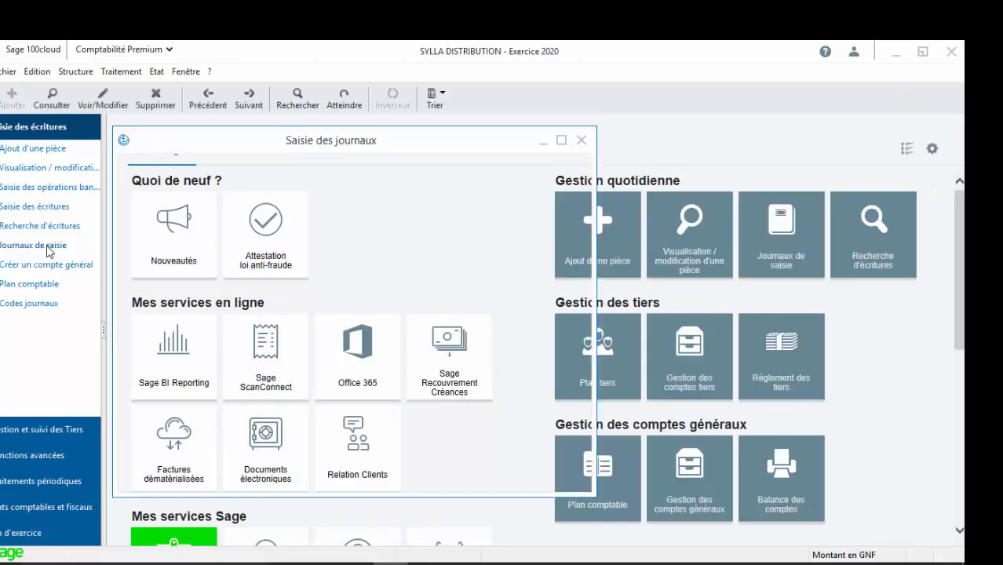
{"action": "double_click", "coordinate": [404, 220]}
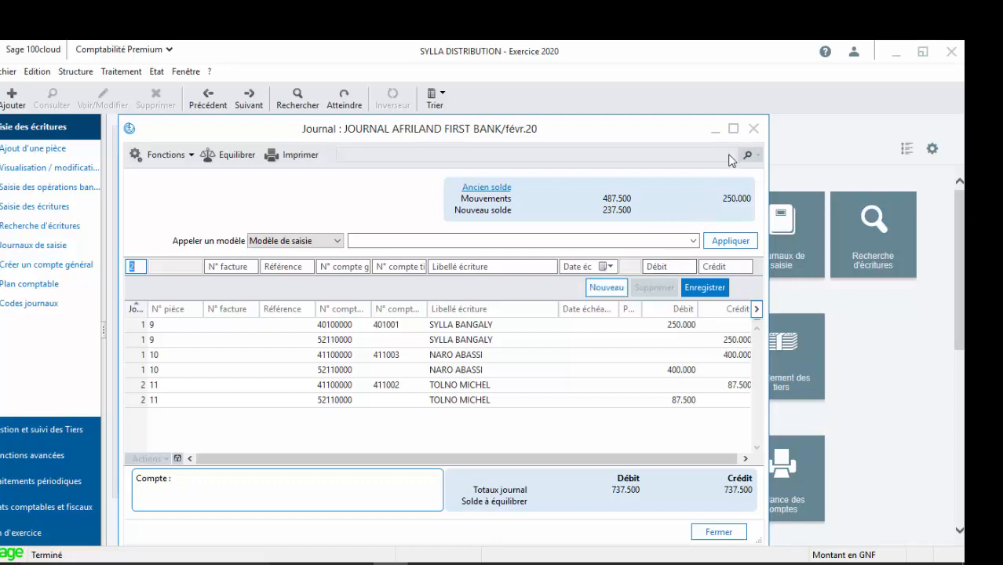
{"action": "left_click", "coordinate": [753, 127]}
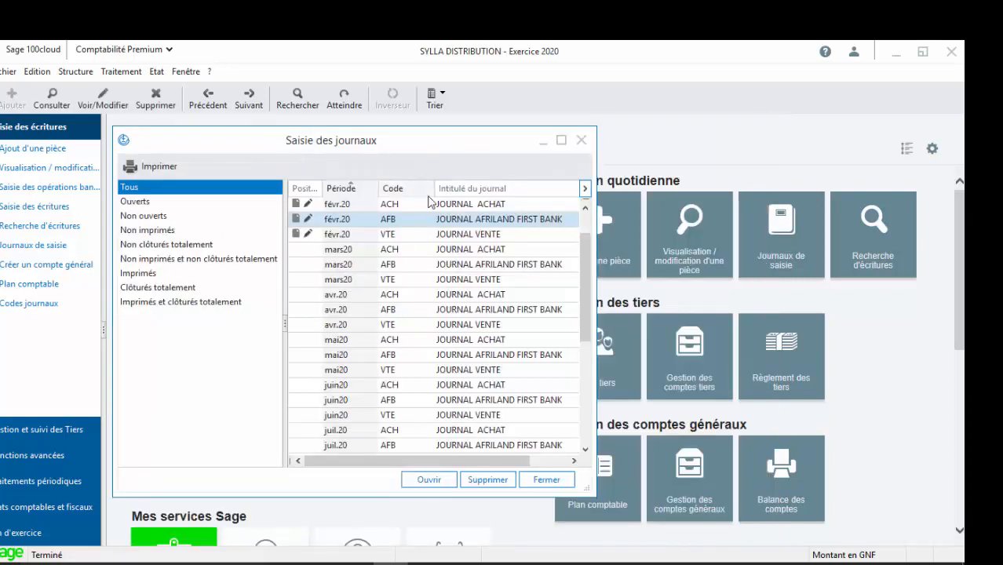
Step: Open the janv.20 JOURNAL AFRILAND FIRST BANK and maximize its entry window
{"action": "scroll", "coordinate": [461, 238], "scroll_direction": "up", "scroll_amount": 1}
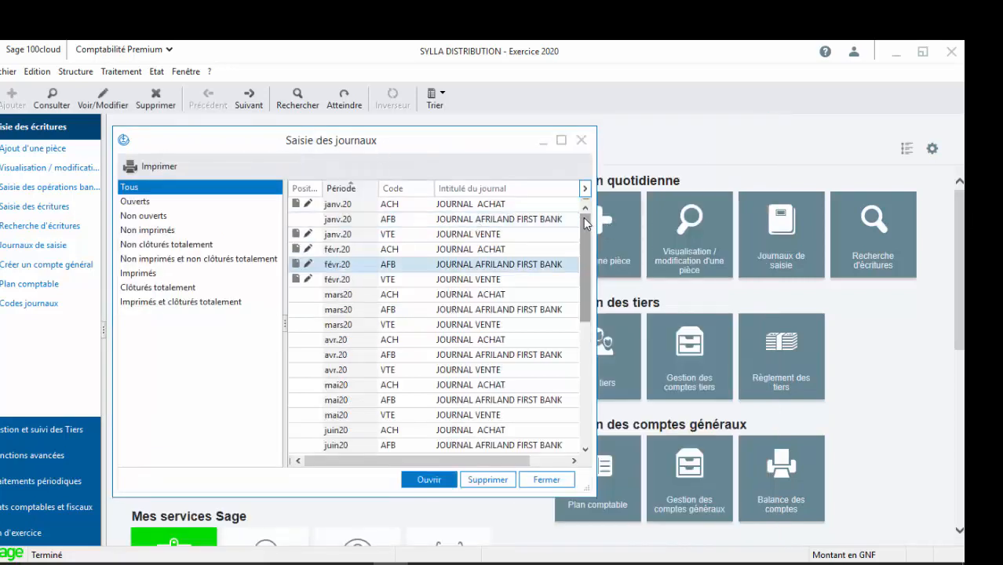
{"action": "double_click", "coordinate": [448, 220]}
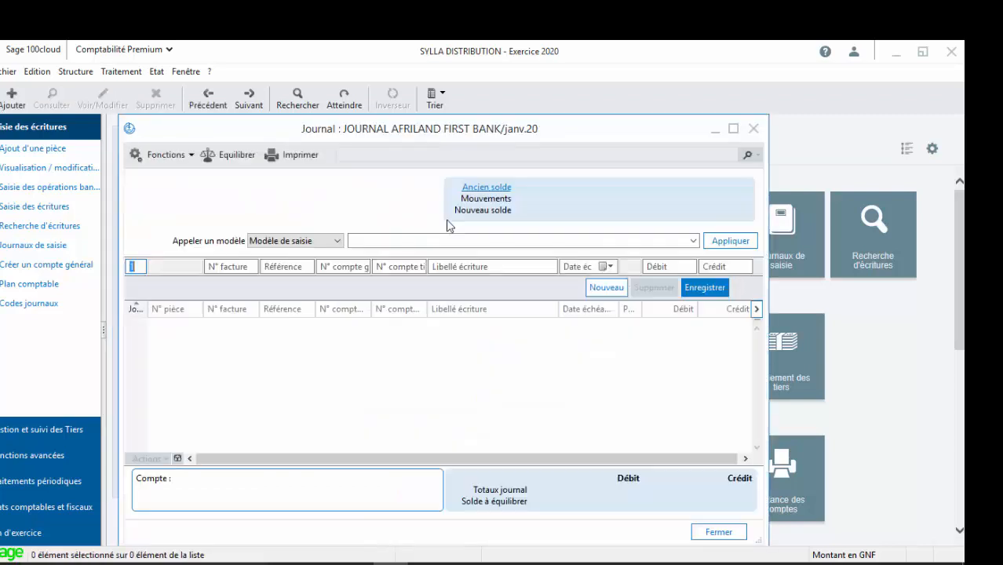
{"action": "left_click", "coordinate": [732, 127]}
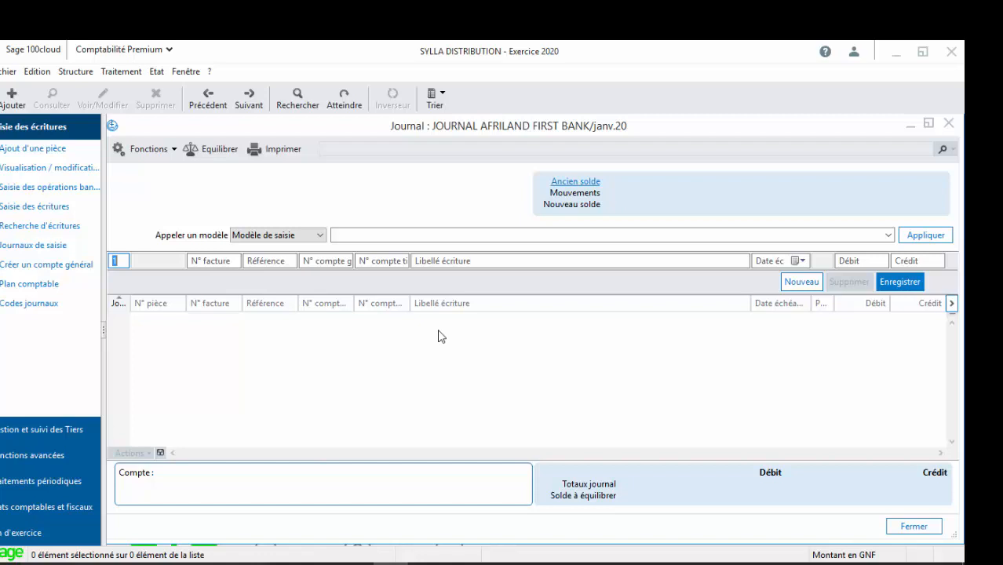
Step: Enter a 400.000 credit line dated day 1 for the first customer in the third-party list, and accept the settlement view without matching
{"action": "key", "text": "Tab"}
{"action": "key", "text": "Tab"}
{"action": "key", "text": "Tab"}
{"action": "key", "text": "Tab"}
{"action": "key", "text": "Tab"}
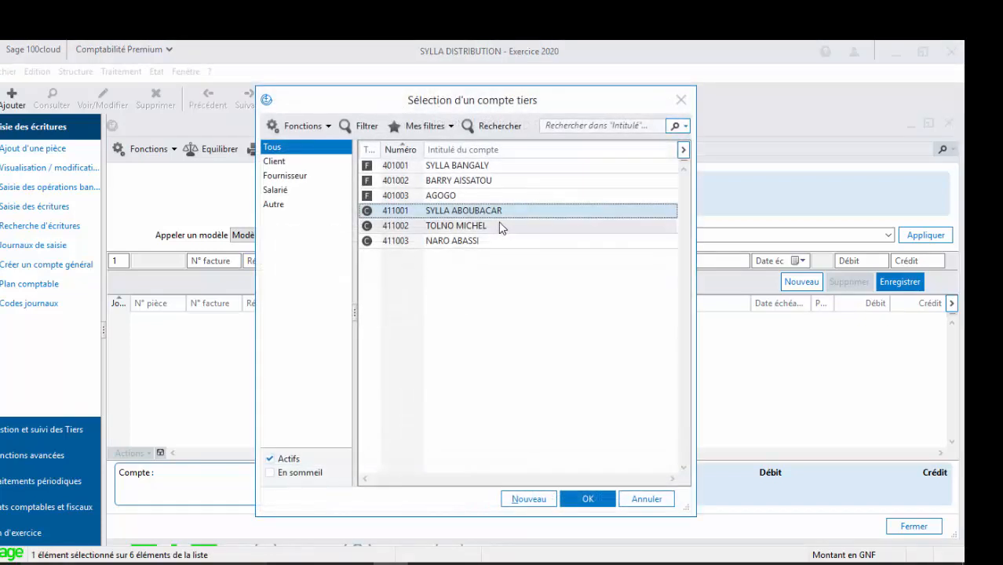
{"action": "double_click", "coordinate": [496, 218]}
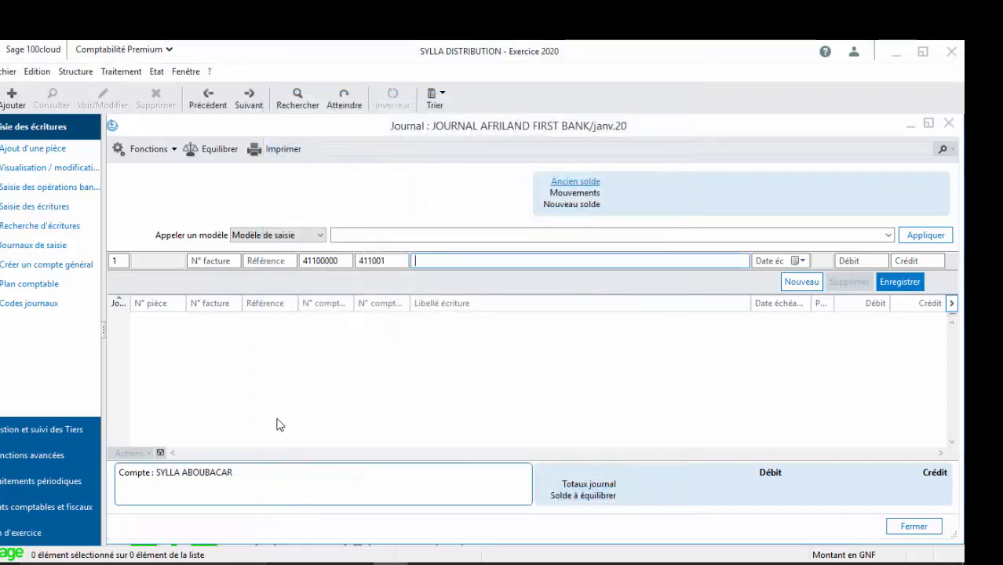
{"action": "key", "text": "Tab"}
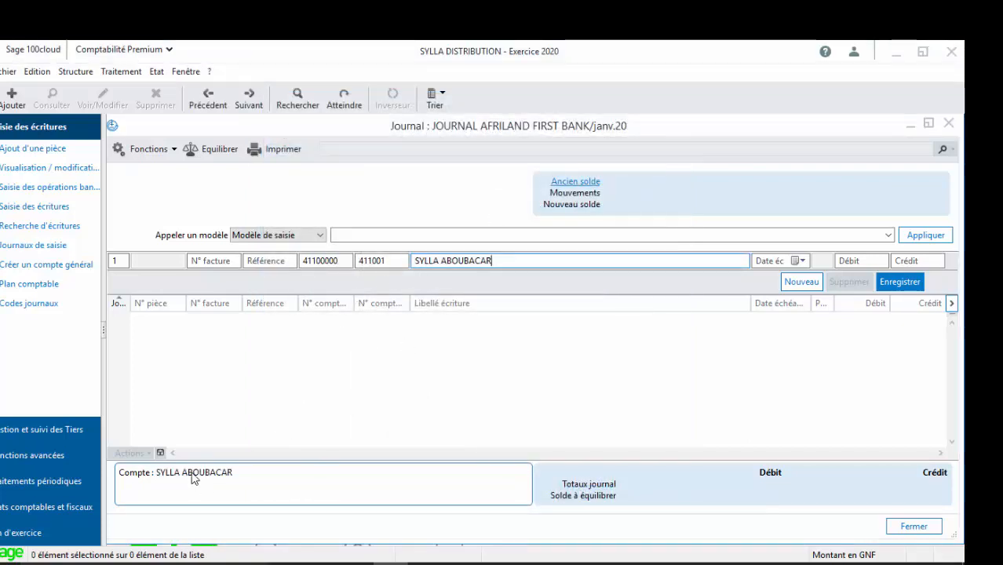
{"action": "key", "text": "Tab"}
{"action": "key", "text": "Tab"}
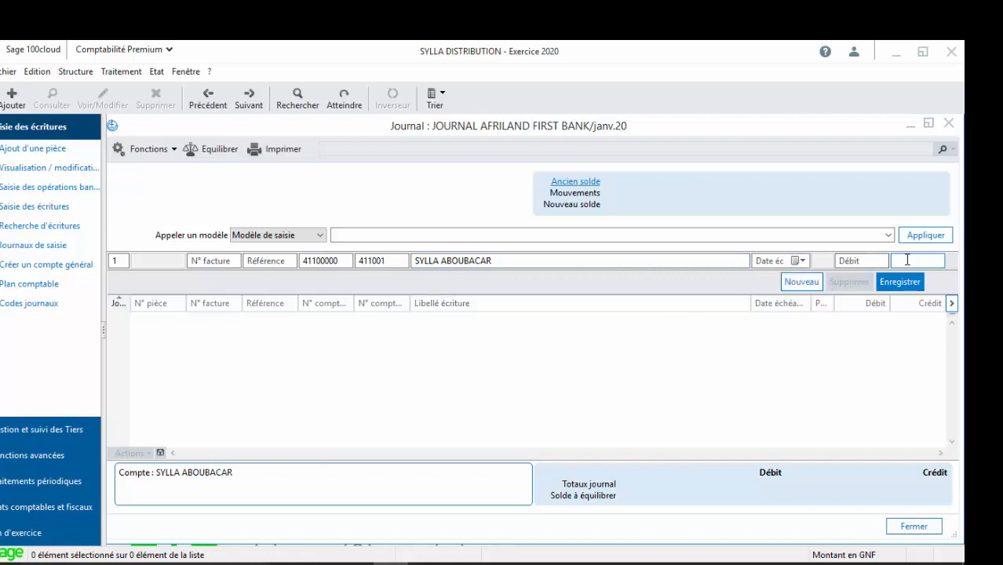
{"action": "type", "text": "400.000"}
{"action": "key", "text": "Return"}
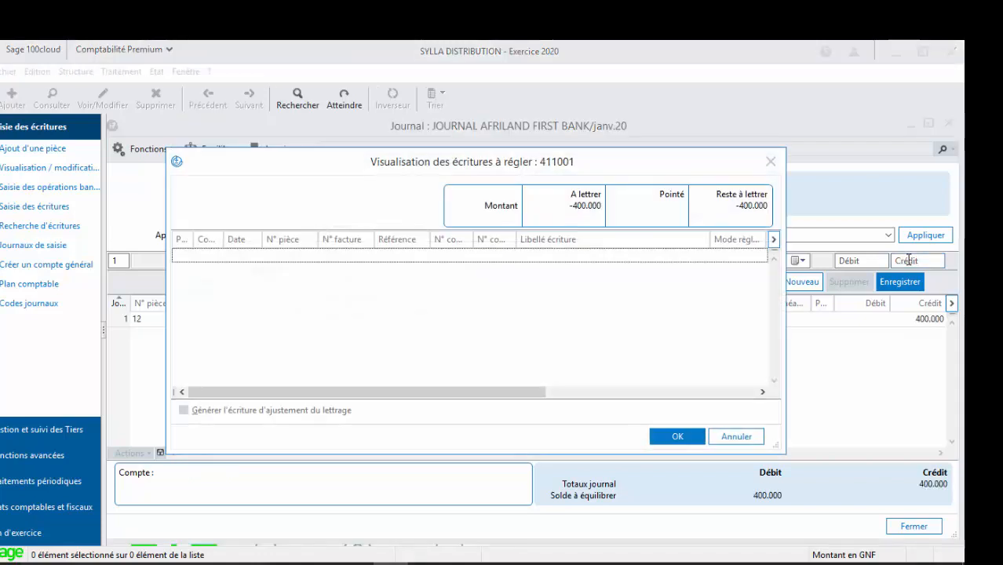
{"action": "left_click", "coordinate": [661, 441]}
Step: Record the balancing 400.000 debit line on bank ledger account 52110000, using the customer's name as the label
{"action": "key", "text": "Tab"}
{"action": "key", "text": "Tab"}
{"action": "key", "text": "Tab"}
{"action": "key", "text": "Tab"}
{"action": "key", "text": "Tab"}
{"action": "key", "text": "Tab"}
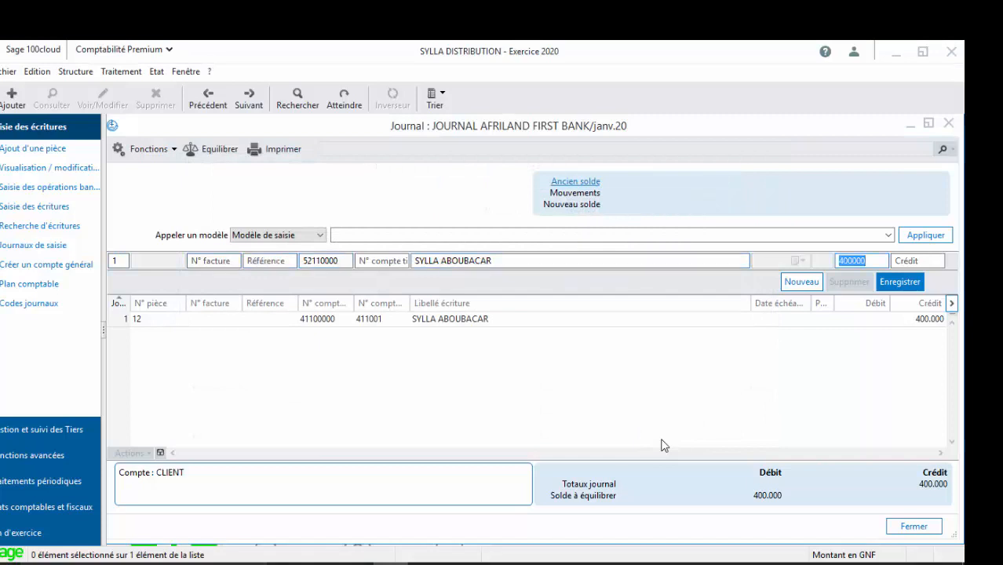
{"action": "key", "text": "Return"}
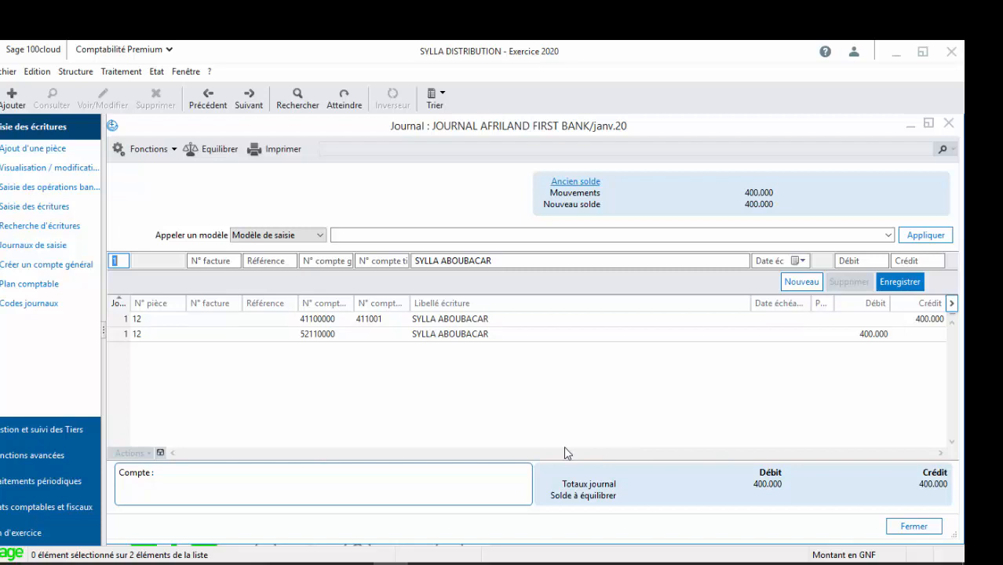
Step: Set the day of both 400.000 lines to 25
{"action": "key", "text": "Tab"}
{"action": "left_click", "coordinate": [129, 320]}
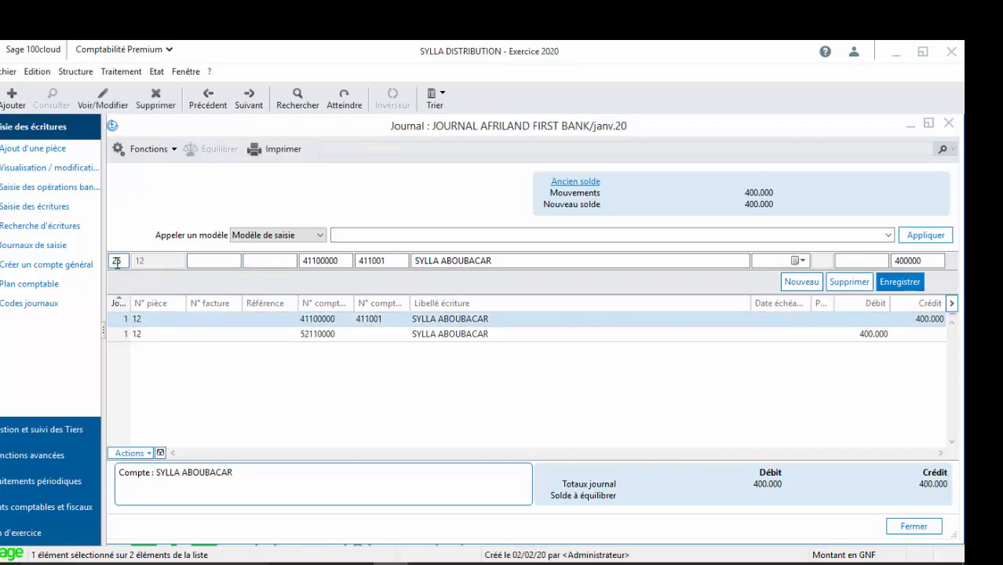
{"action": "key", "text": "Return"}
{"action": "key", "text": "Return"}
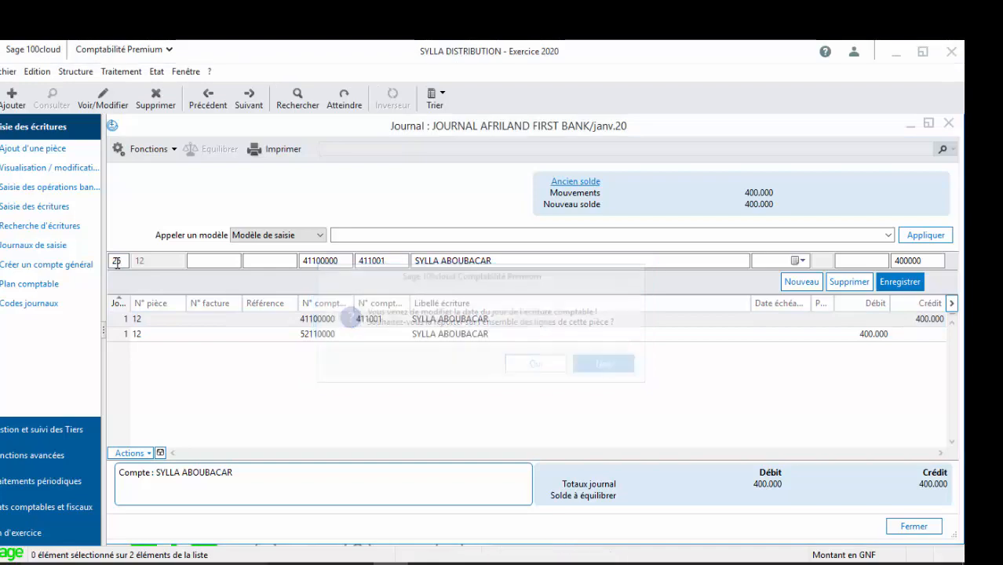
{"action": "key", "text": "Return"}
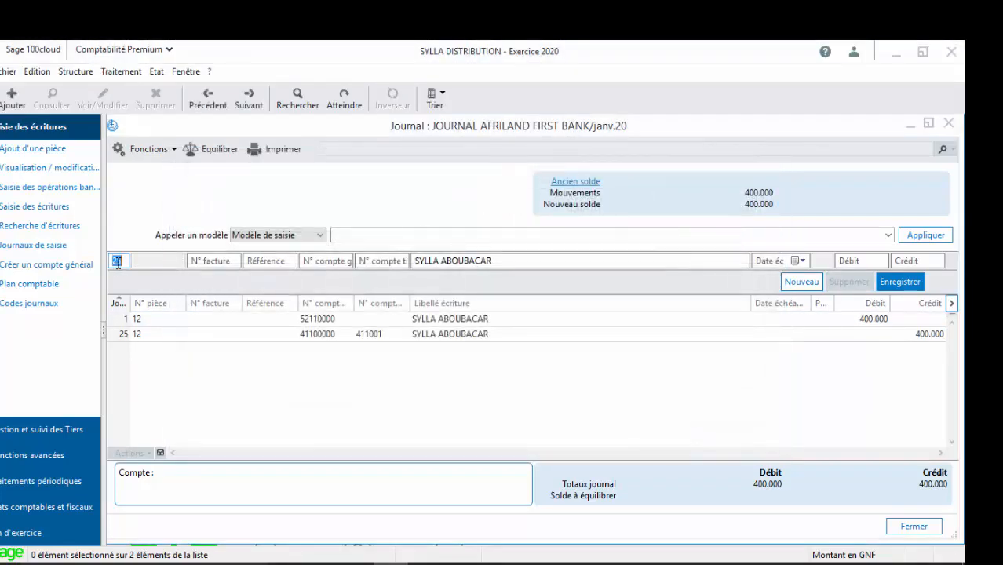
{"action": "left_click", "coordinate": [133, 319]}
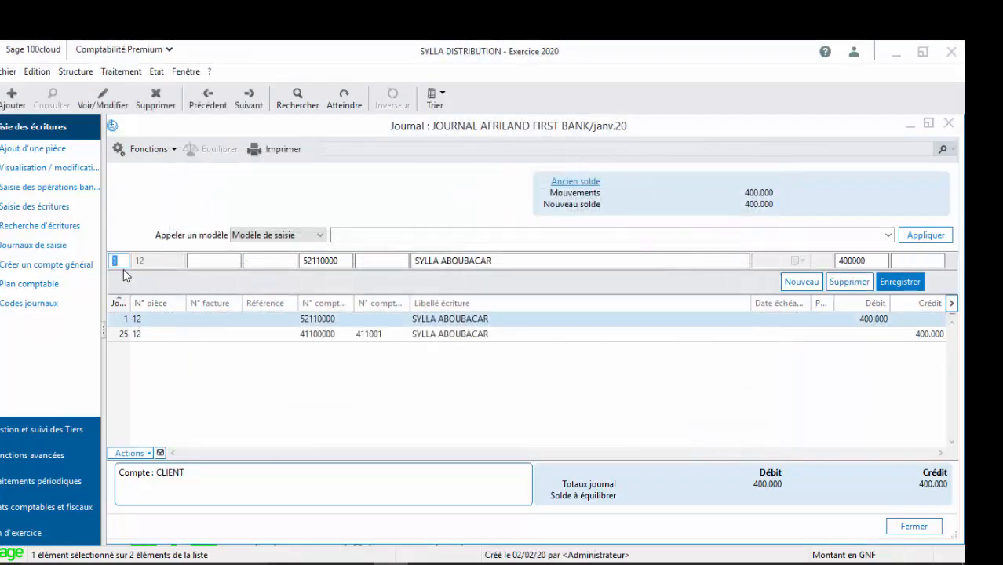
{"action": "type", "text": "25"}
{"action": "key", "text": "Return"}
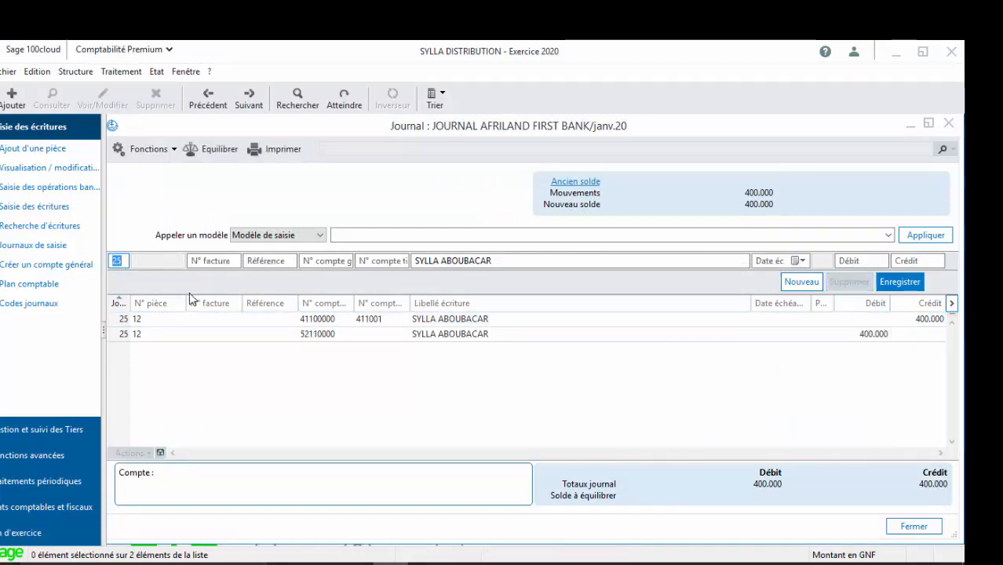
Step: Enter a 250.000 debit line dated day 26 for the second supplier in the third-party list, and accept the settlement view without matching
{"action": "type", "text": "26"}
{"action": "key", "text": "Tab"}
{"action": "key", "text": "Tab"}
{"action": "key", "text": "Tab"}
{"action": "key", "text": "Tab"}
{"action": "type", "text": "40"}
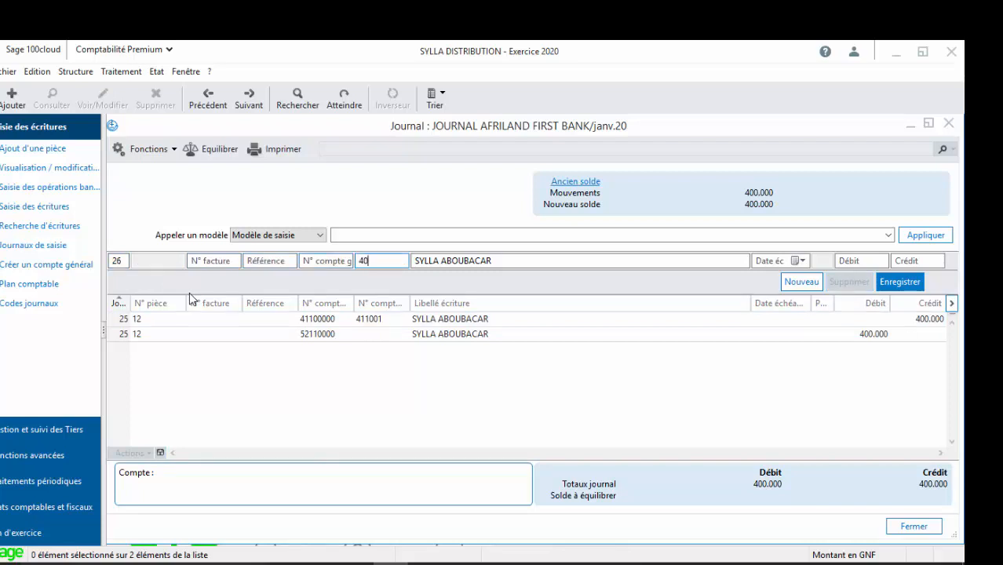
{"action": "type", "text": "1"}
{"action": "key", "text": "Tab"}
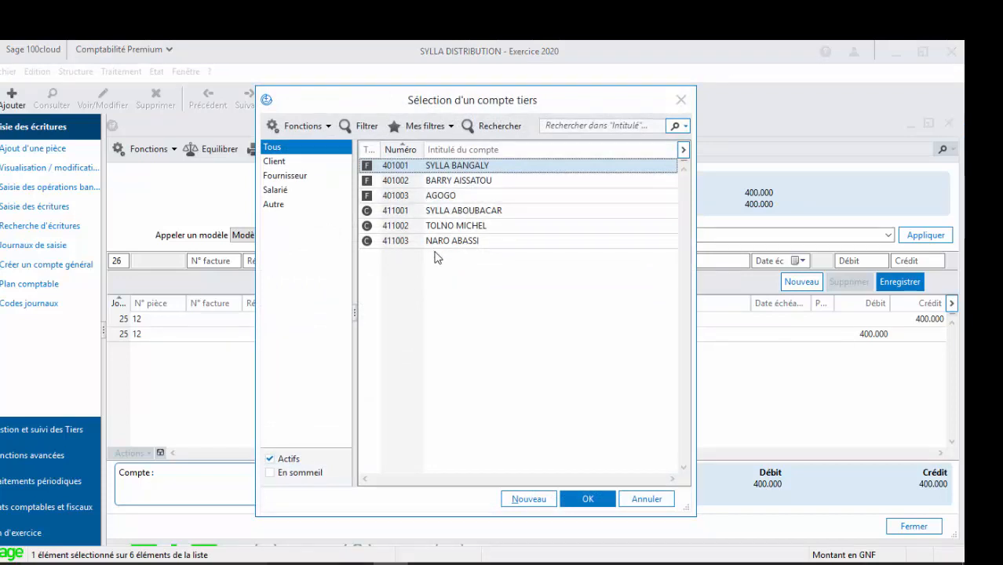
{"action": "double_click", "coordinate": [421, 181]}
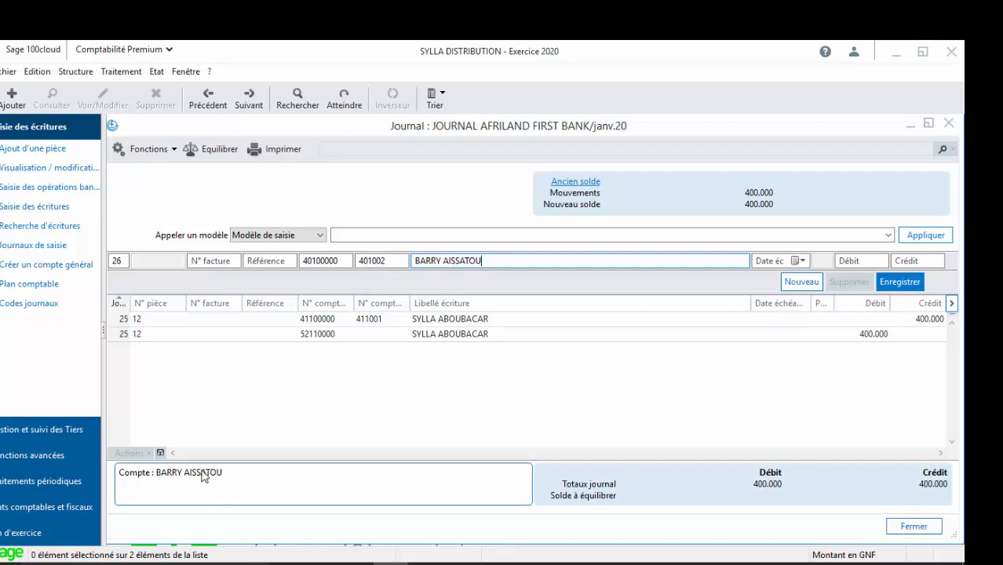
{"action": "key", "text": "Tab"}
{"action": "key", "text": "Tab"}
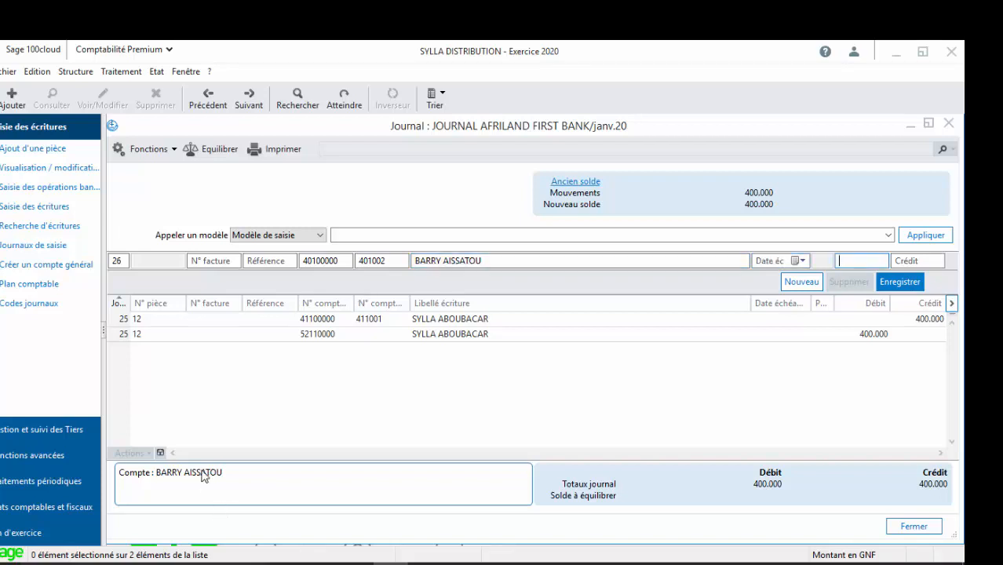
{"action": "type", "text": "250.000"}
{"action": "key", "text": "Return"}
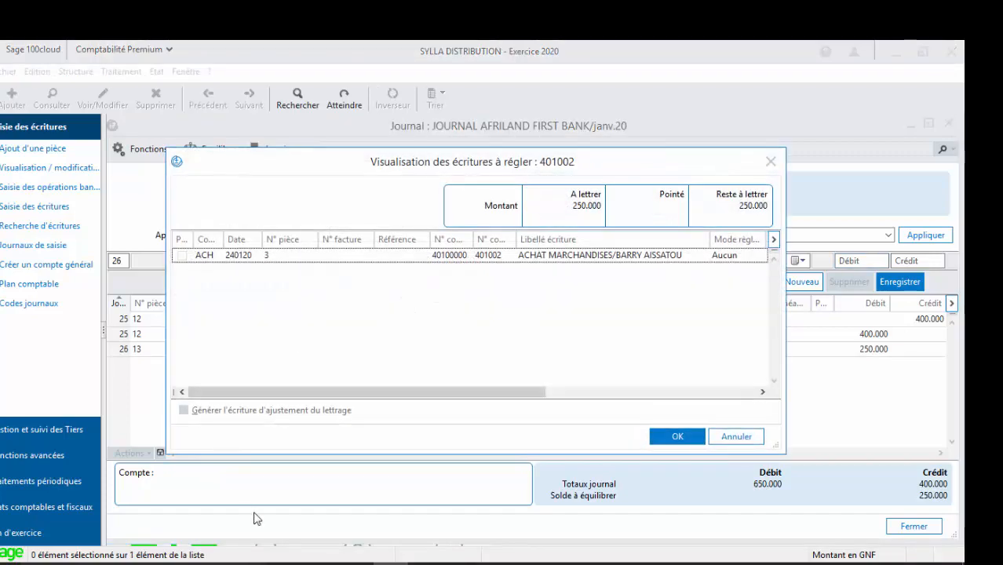
{"action": "left_click", "coordinate": [667, 441]}
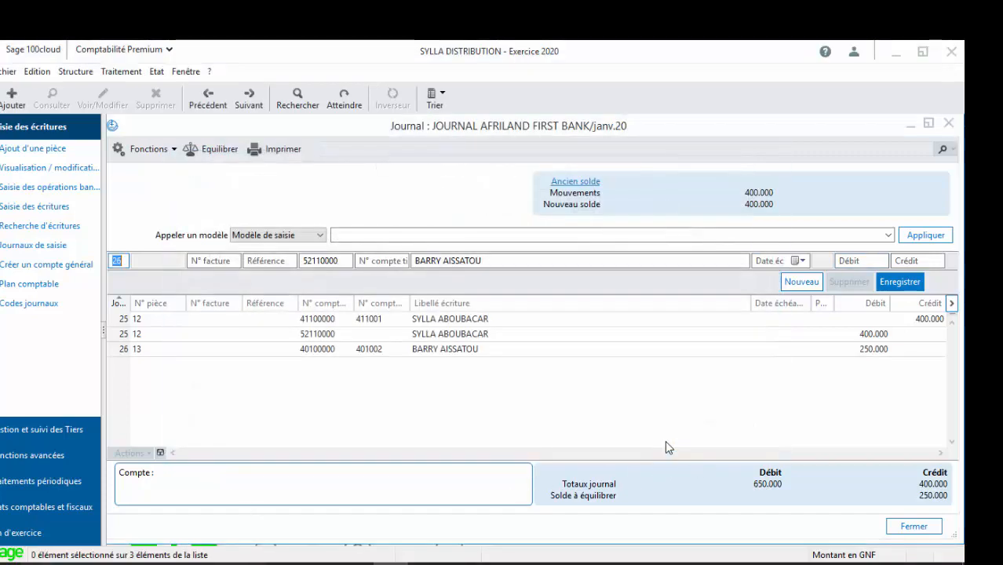
Step: Record the balancing 250.000 credit line on bank ledger account 52110000, and close the journal and the journals list
{"action": "key", "text": "Tab"}
{"action": "key", "text": "Tab"}
{"action": "key", "text": "Tab"}
{"action": "key", "text": "Tab"}
{"action": "key", "text": "Tab"}
{"action": "key", "text": "Tab"}
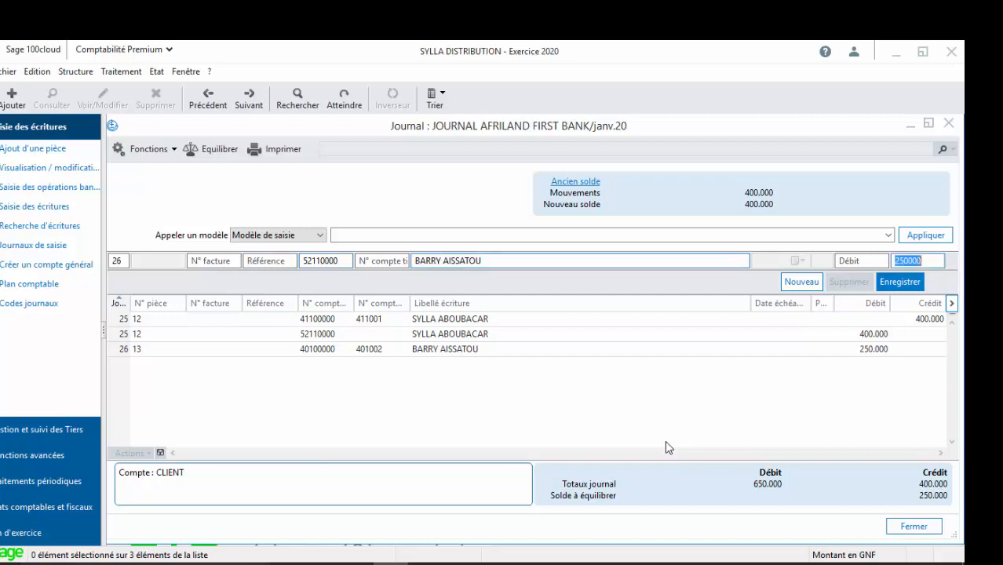
{"action": "key", "text": "Return"}
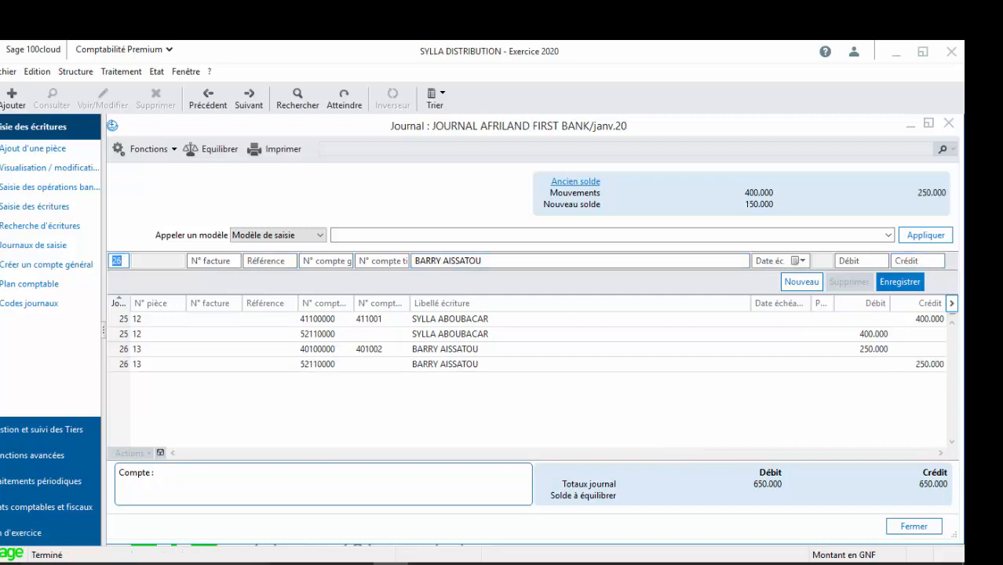
{"action": "left_click", "coordinate": [949, 124]}
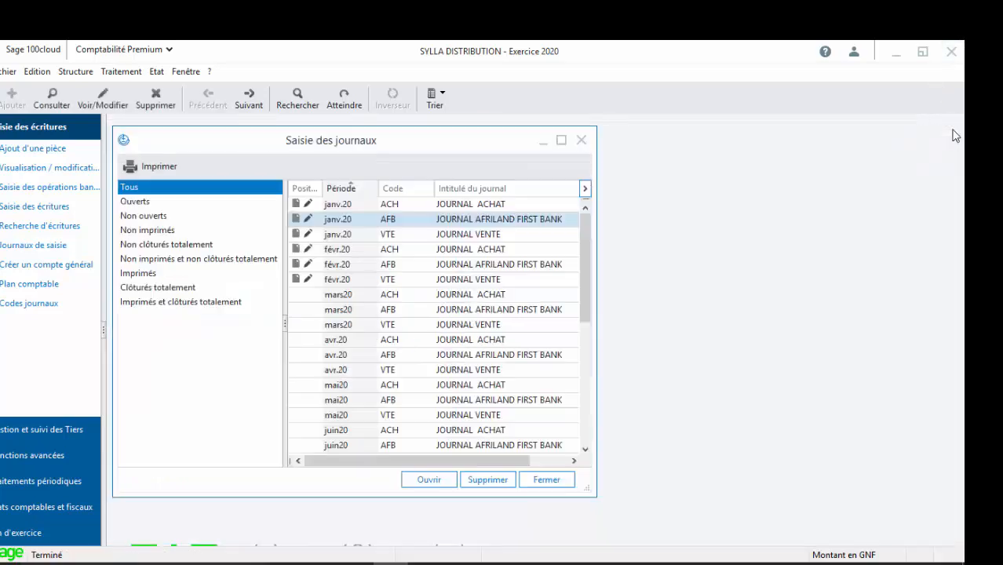
{"action": "left_click", "coordinate": [581, 140]}
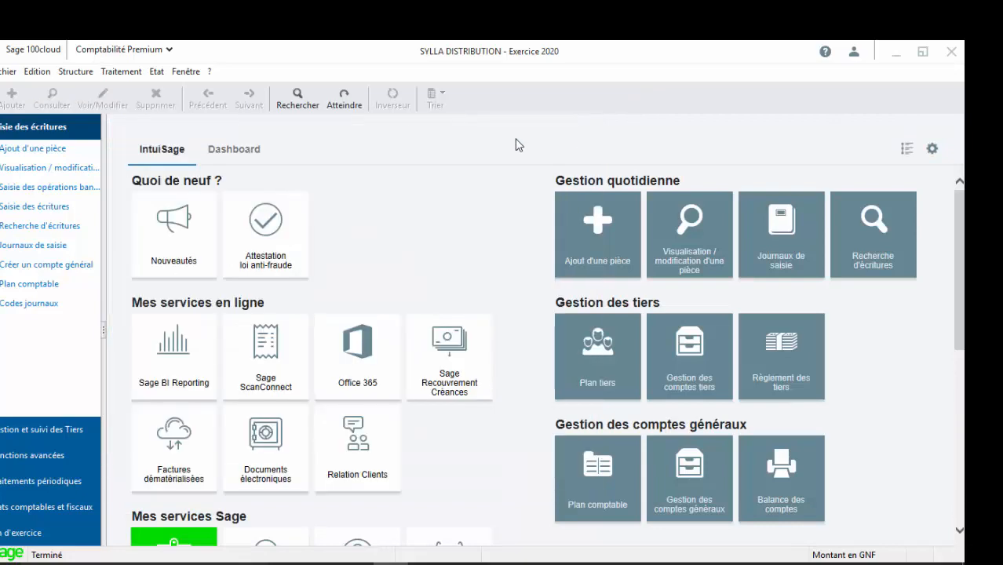
Step: Open automatic bank reconciliation and load the movements and accounting entries of bank account AFB
{"action": "left_click", "coordinate": [119, 72]}
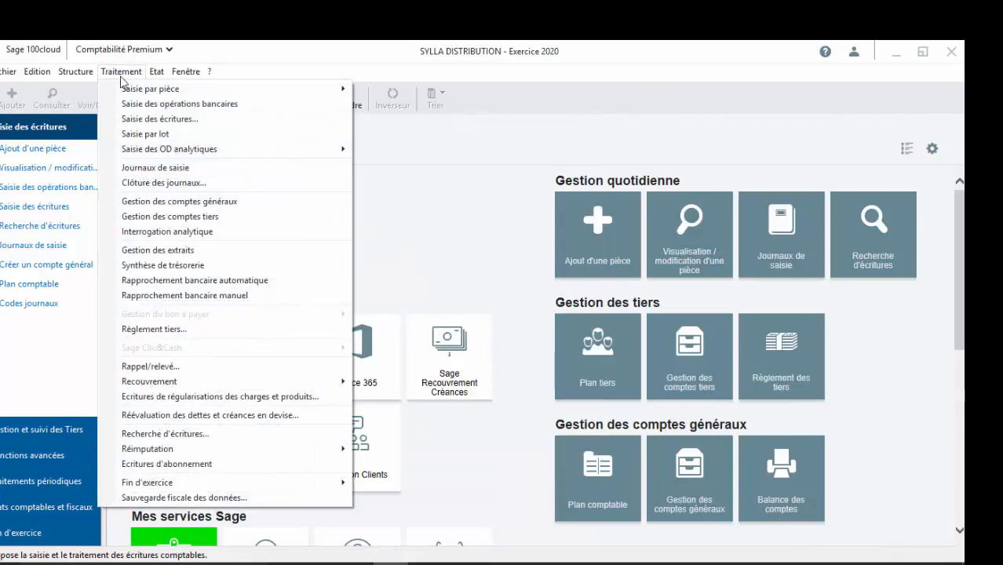
{"action": "left_click", "coordinate": [227, 280]}
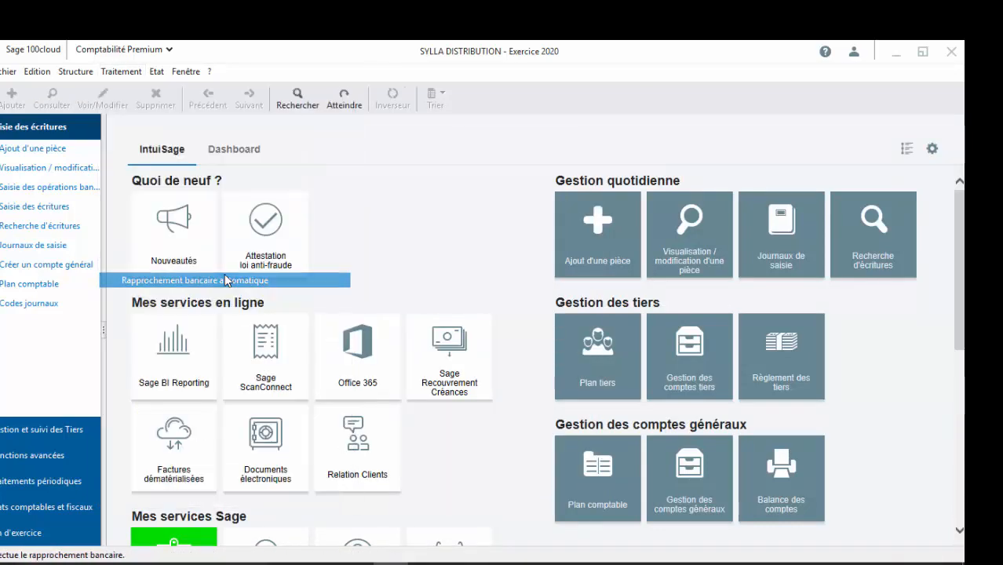
{"action": "left_click", "coordinate": [576, 182]}
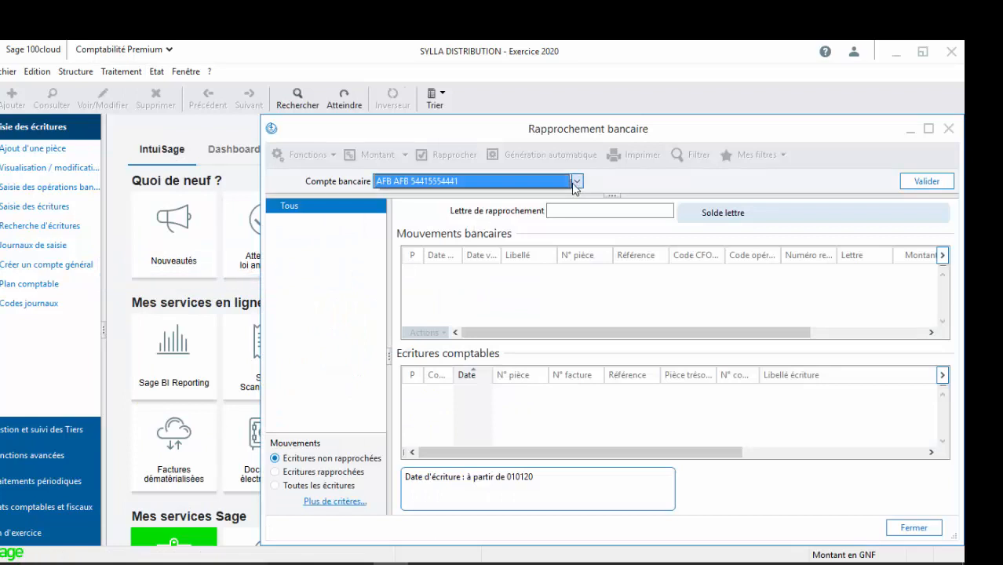
{"action": "left_click", "coordinate": [565, 185]}
{"action": "left_click", "coordinate": [928, 181]}
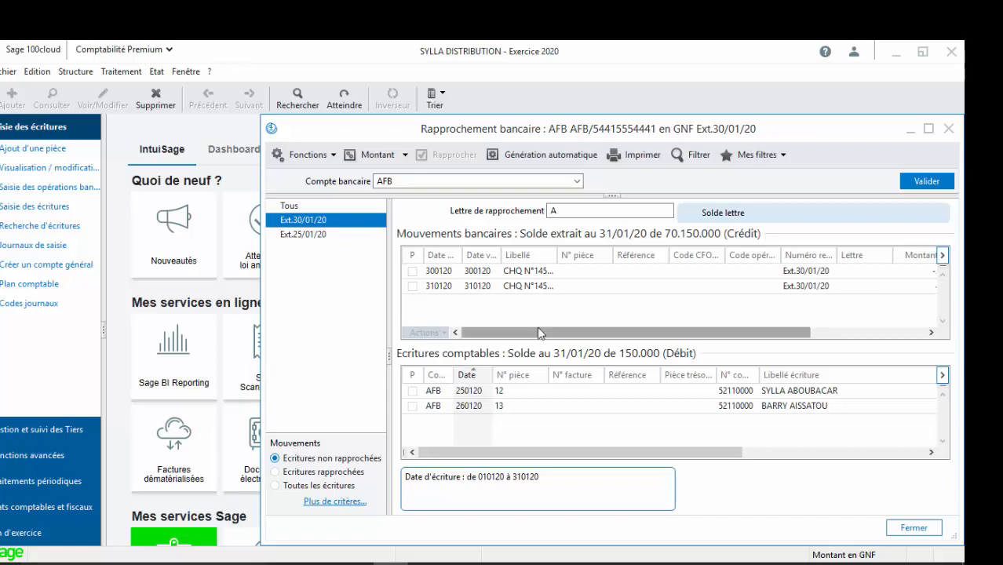
Step: Examine the unreconciled accounting entries and their amounts across all extracts, and close the reconciliation
{"action": "left_click", "coordinate": [309, 205]}
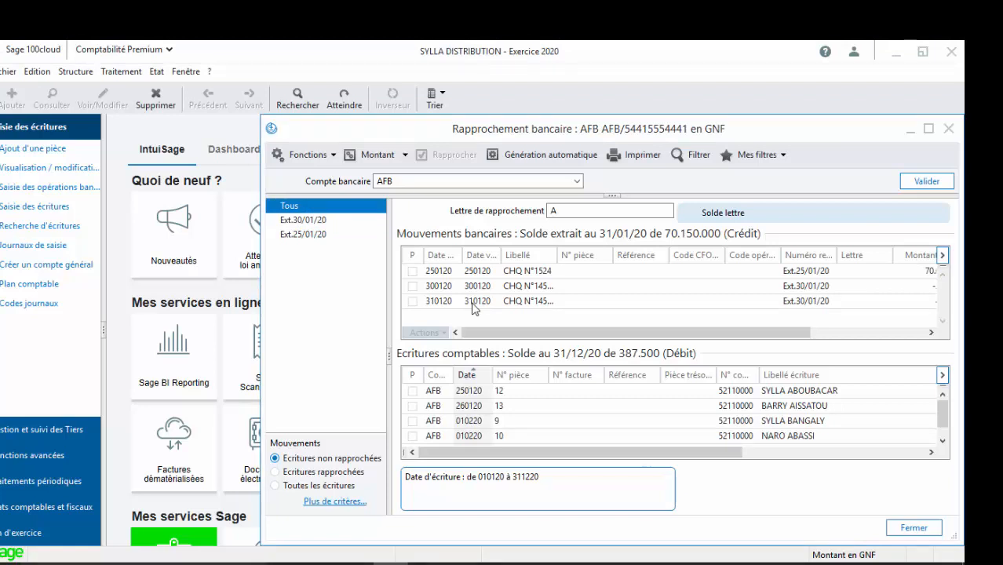
{"action": "left_click", "coordinate": [942, 441]}
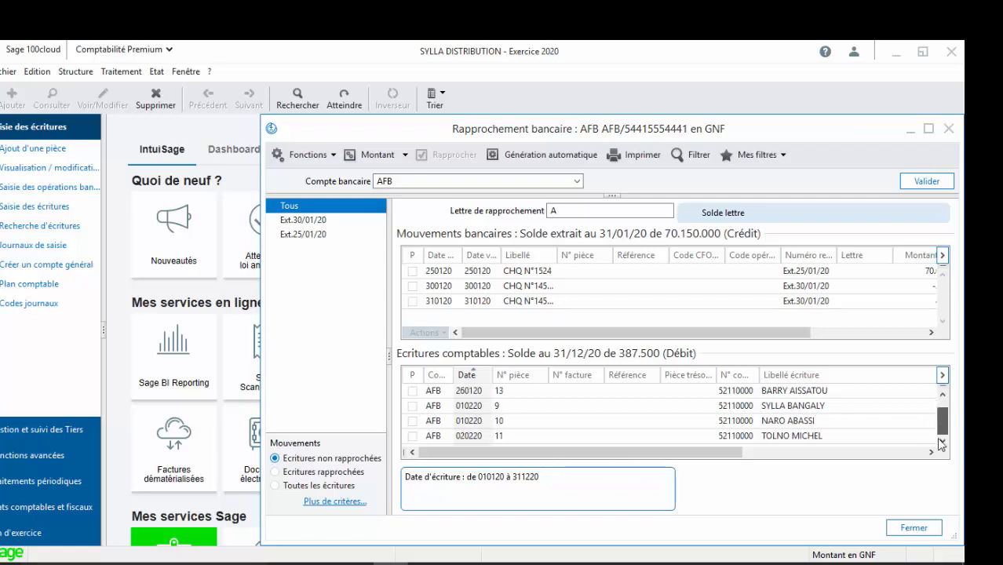
{"action": "left_click", "coordinate": [903, 453]}
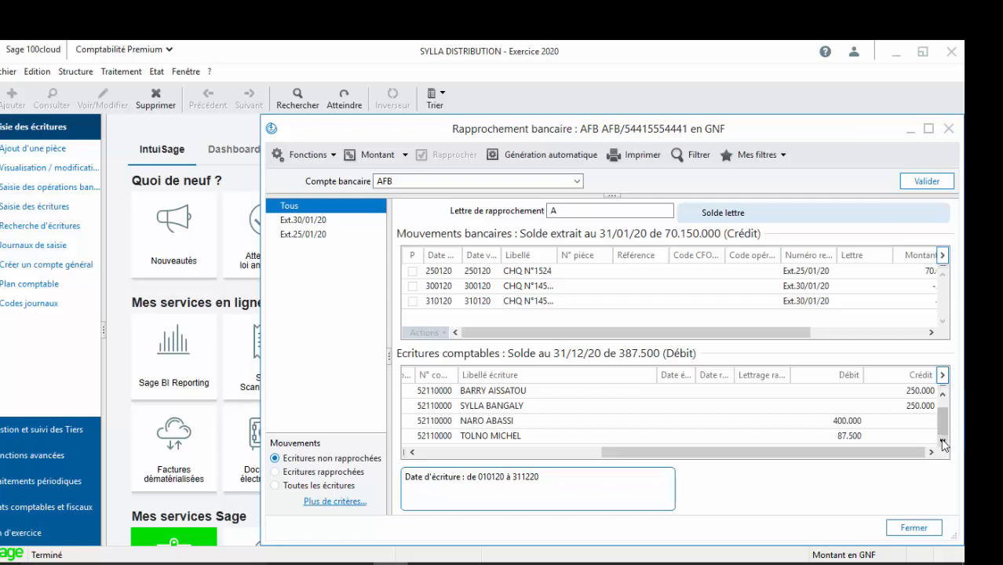
{"action": "left_click", "coordinate": [944, 396]}
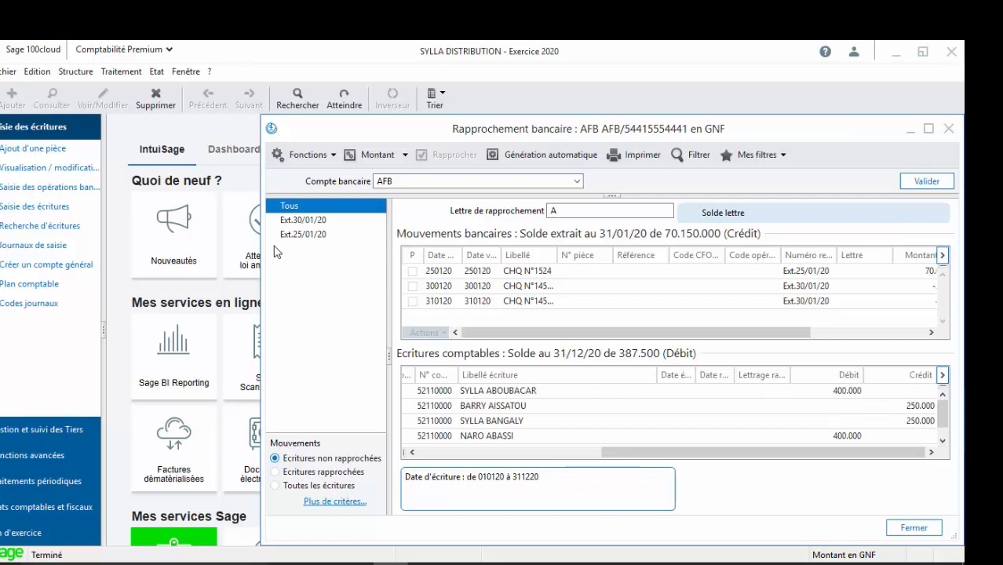
{"action": "left_click", "coordinate": [948, 129]}
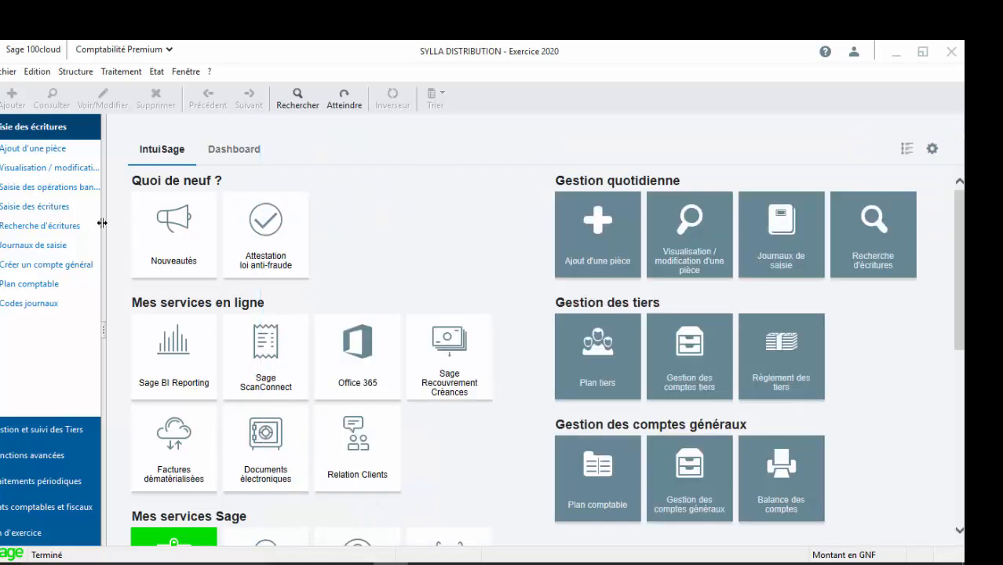
Step: Review the lines of the January 2020 AFRILAND FIRST BANK journal and close it
{"action": "left_click", "coordinate": [48, 248]}
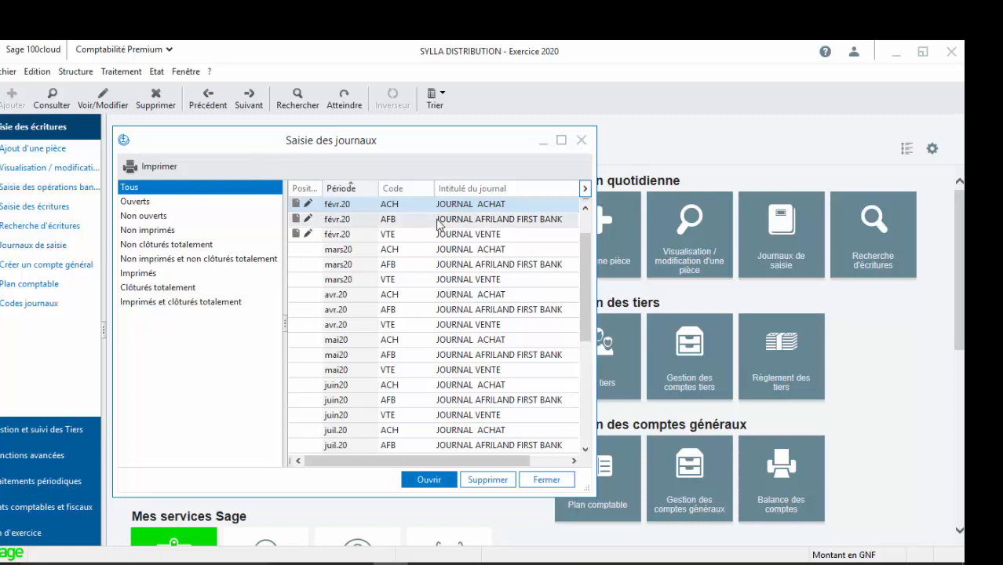
{"action": "left_click", "coordinate": [586, 209]}
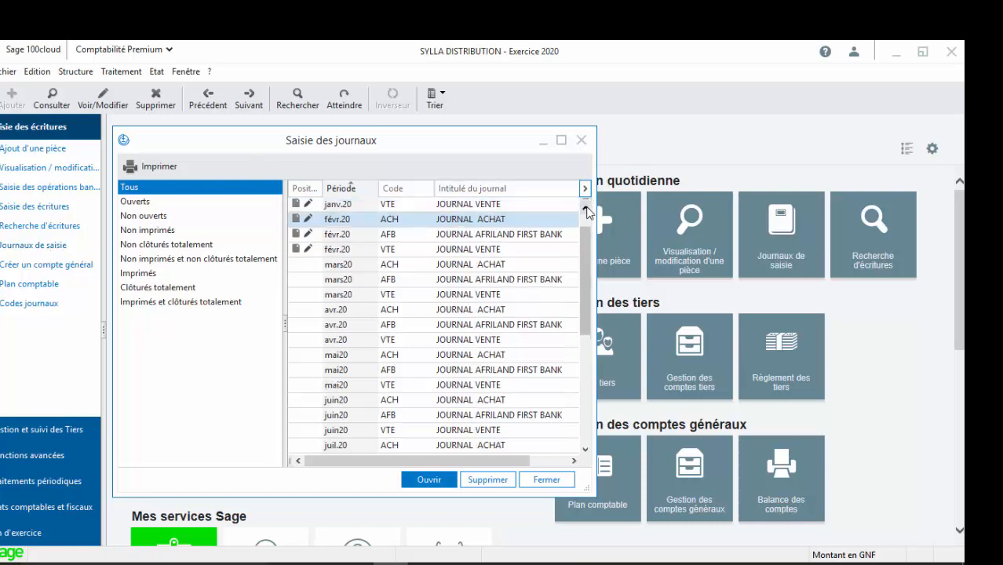
{"action": "left_click", "coordinate": [585, 209]}
{"action": "left_click", "coordinate": [586, 209]}
{"action": "left_click", "coordinate": [459, 221]}
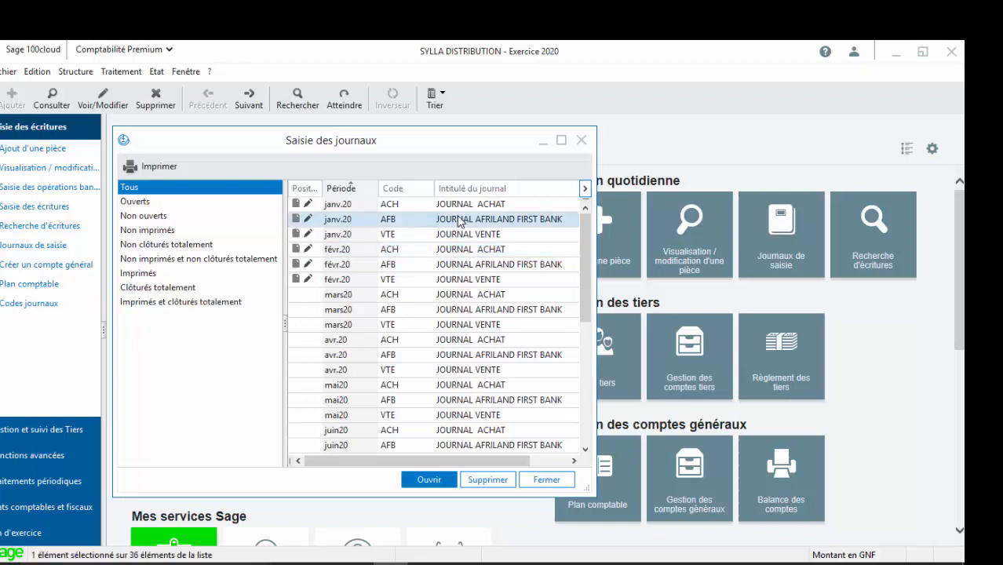
{"action": "double_click", "coordinate": [459, 221]}
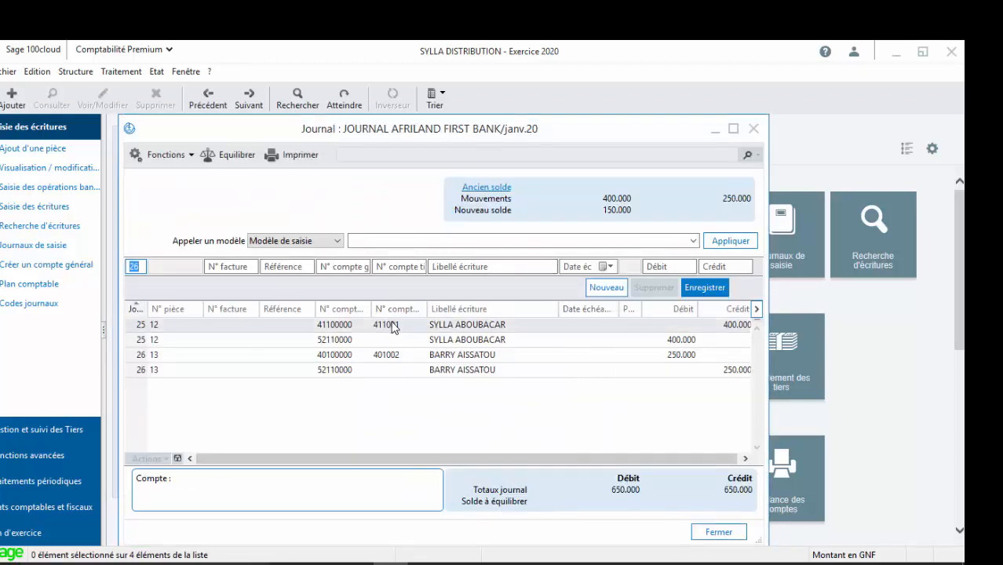
{"action": "left_click", "coordinate": [755, 128]}
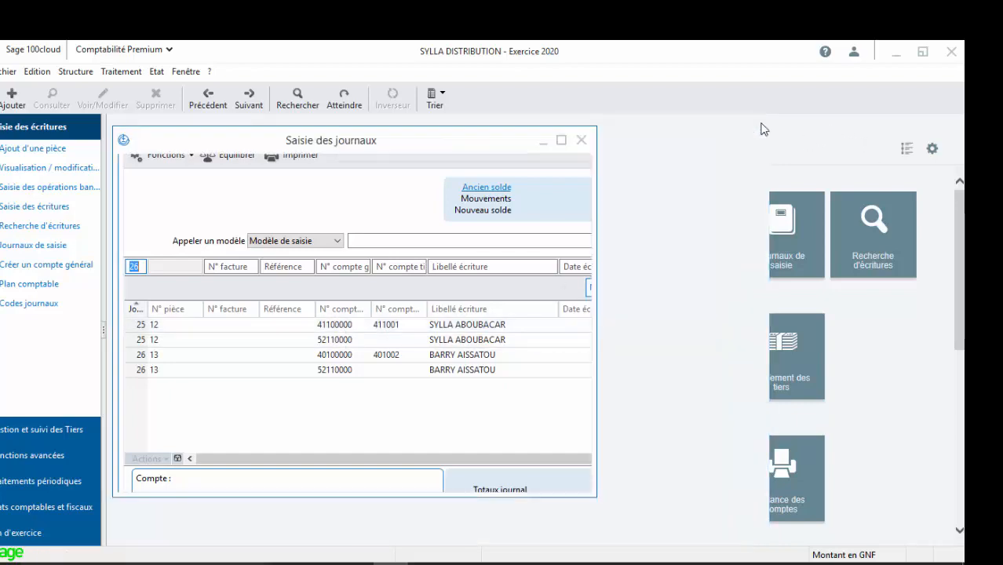
Step: Delete the January 2020 AFRILAND FIRST BANK journal, confirm the deletion, and close the journals list
{"action": "right_click", "coordinate": [399, 221]}
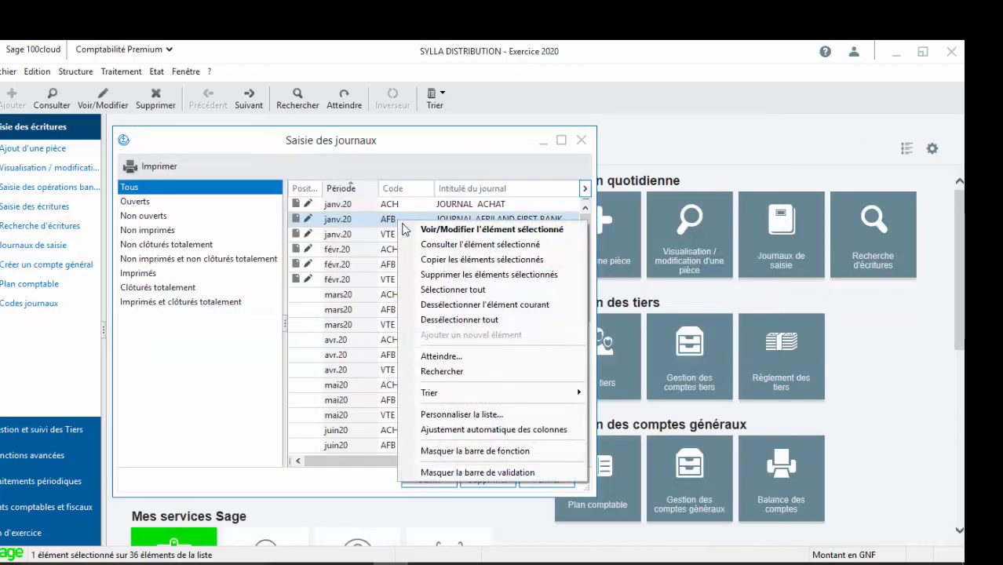
{"action": "left_click", "coordinate": [452, 275]}
{"action": "left_click", "coordinate": [488, 363]}
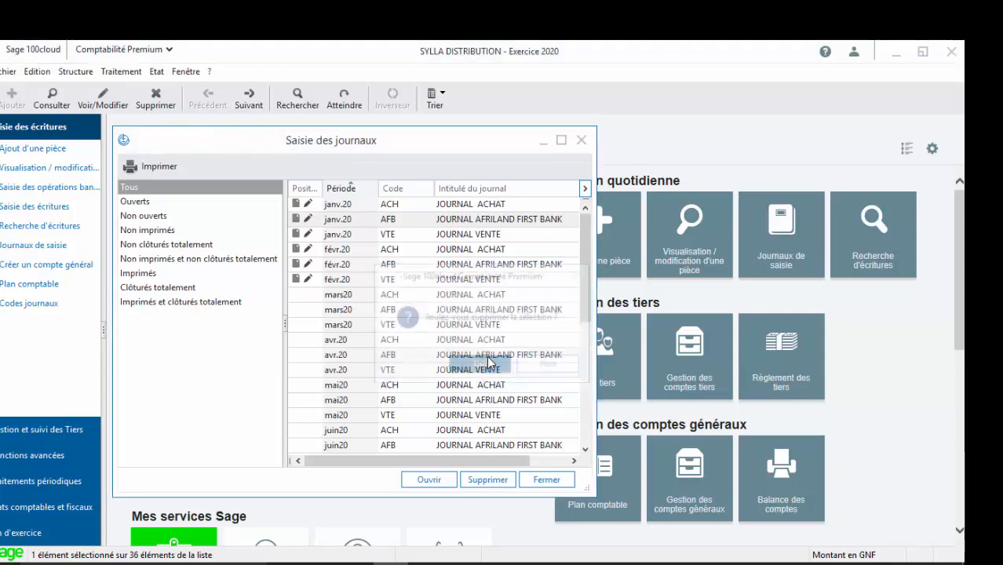
{"action": "left_click", "coordinate": [547, 480]}
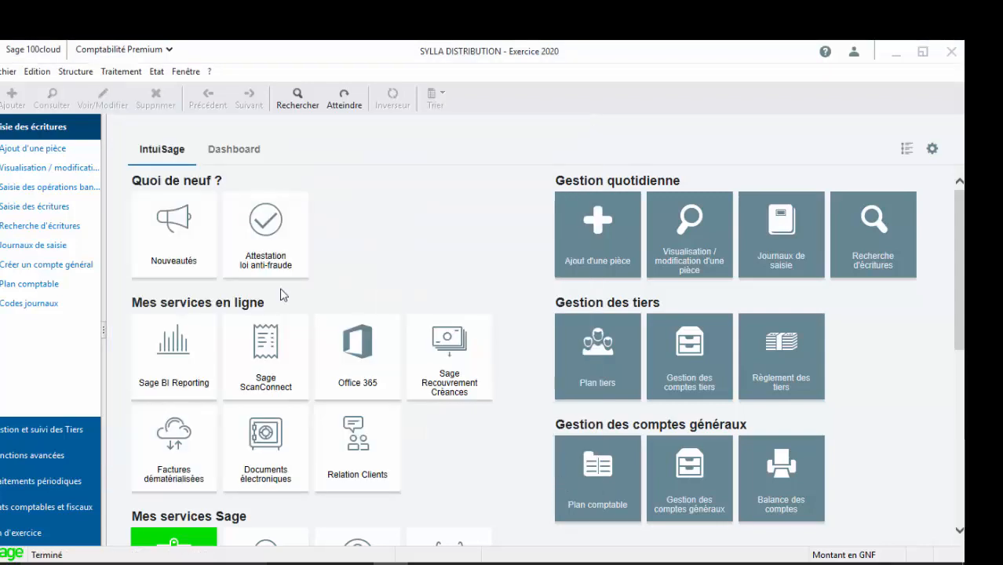
{"action": "left_click", "coordinate": [121, 71]}
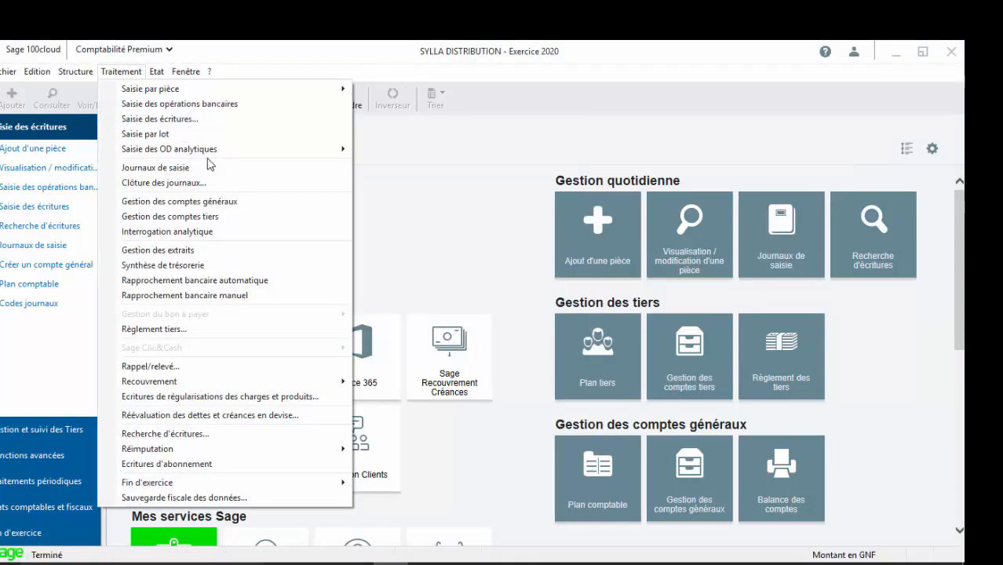
{"action": "left_click", "coordinate": [233, 250]}
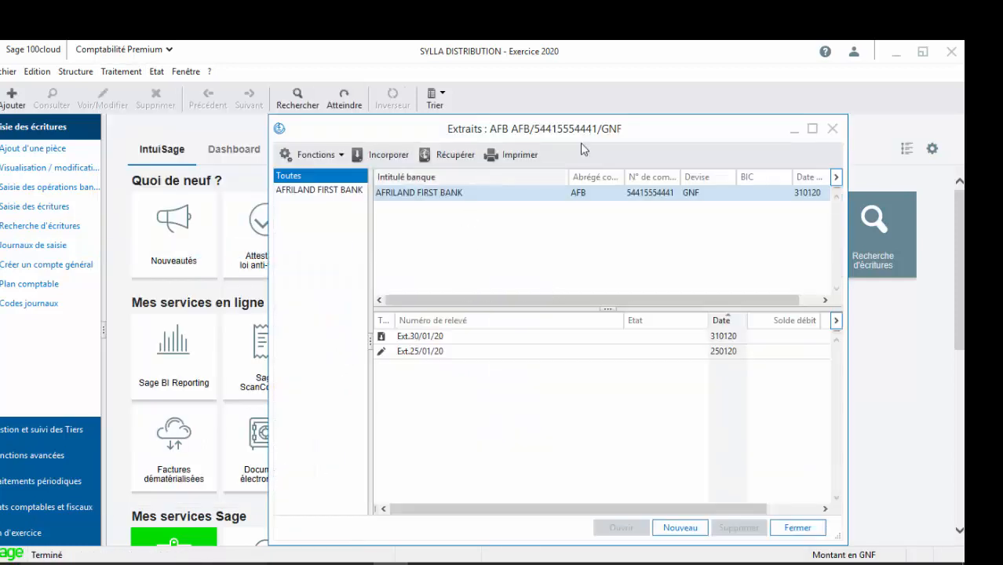
{"action": "left_click", "coordinate": [832, 128]}
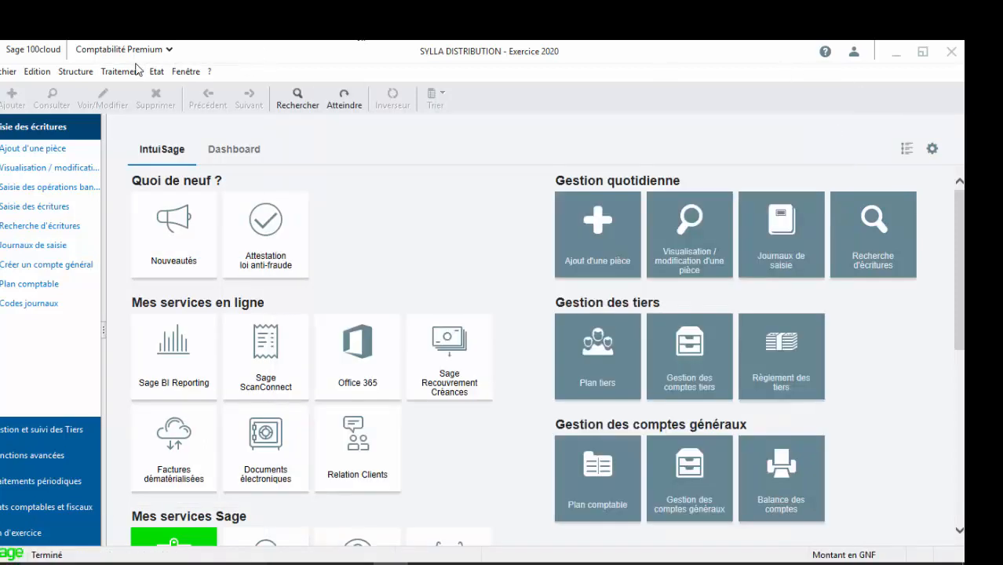
Step: Open automatic bank reconciliation for bank account AFB and list the unreconciled items of all extracts
{"action": "left_click", "coordinate": [135, 71]}
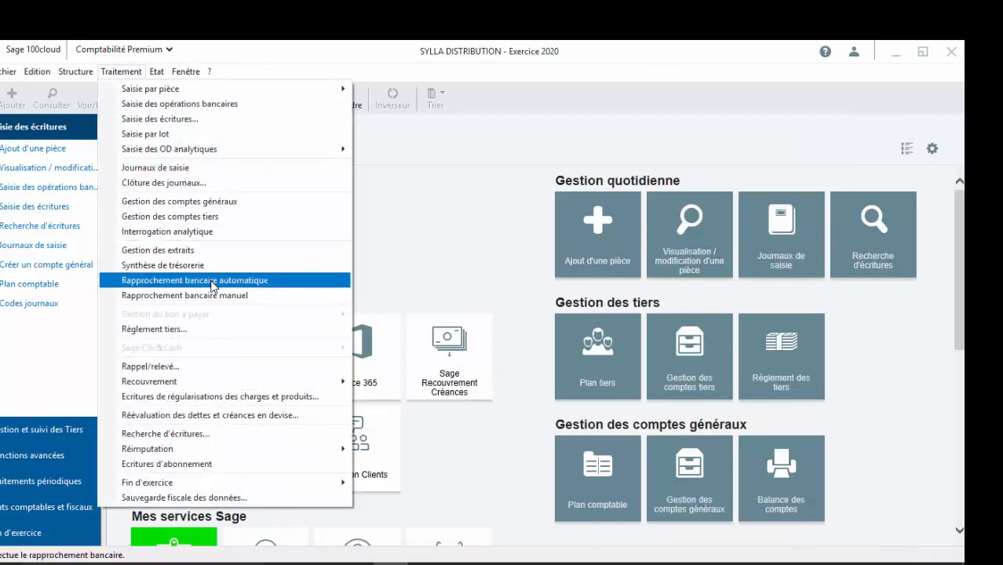
{"action": "left_click", "coordinate": [212, 281]}
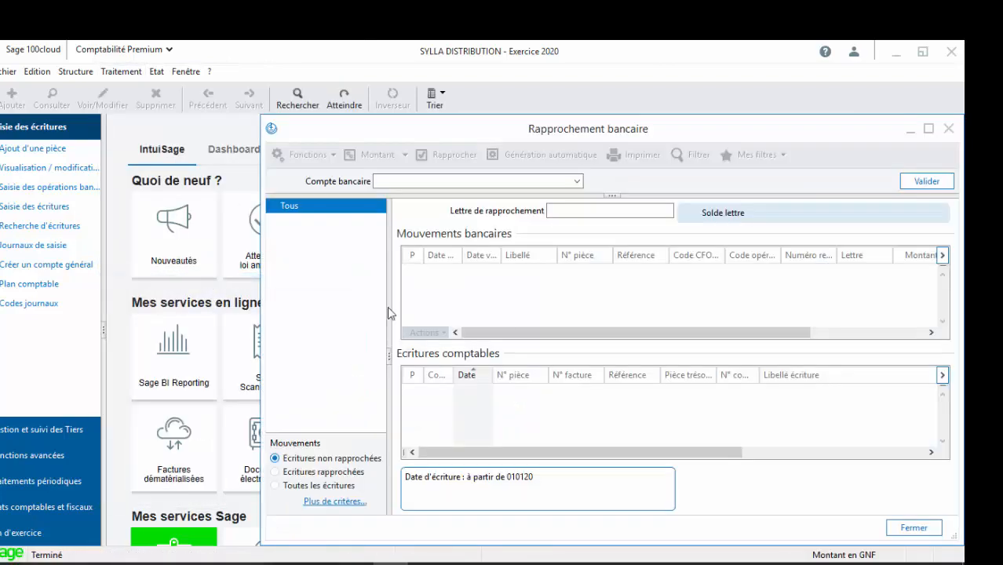
{"action": "left_click", "coordinate": [578, 183]}
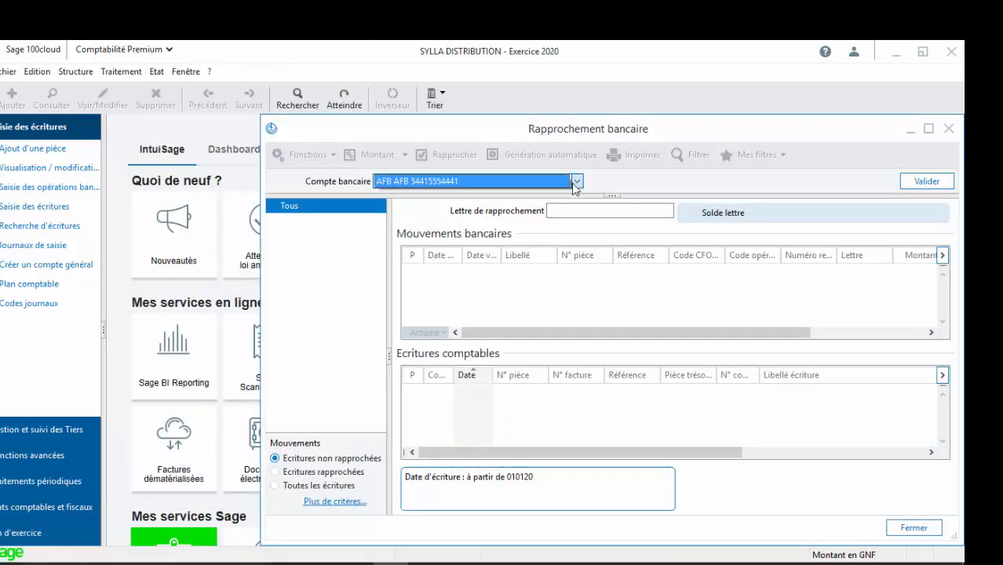
{"action": "left_click", "coordinate": [924, 181]}
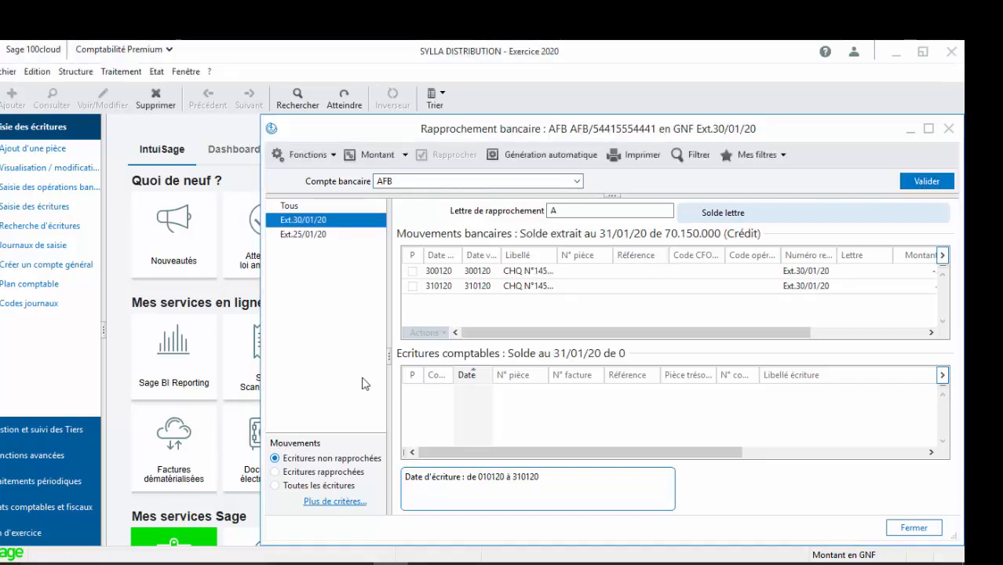
{"action": "left_click", "coordinate": [302, 207]}
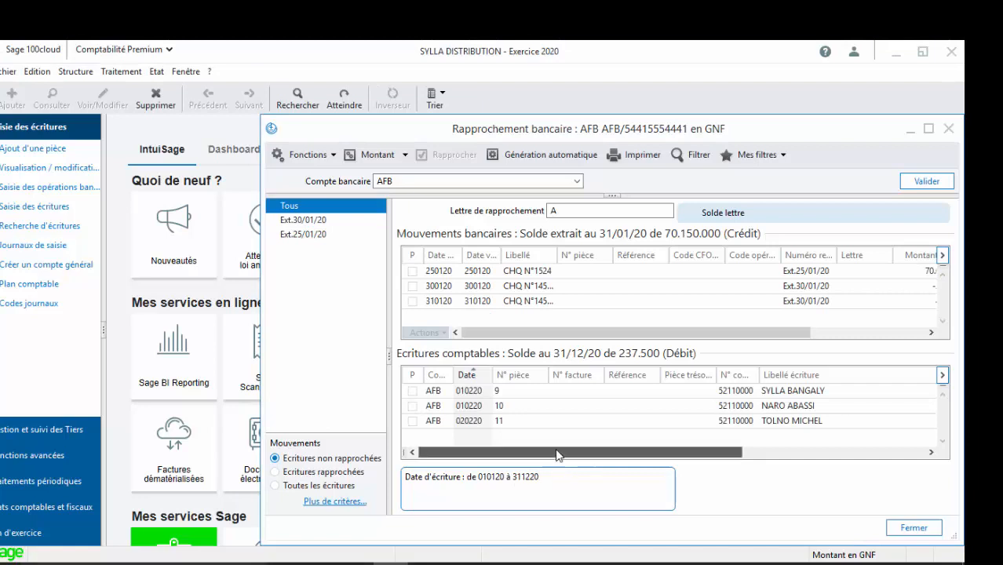
Step: Compare the debit and credit amounts of the bank movements with those of the accounting entries
{"action": "left_click_drag", "start_coordinate": [556, 456], "coordinate": [766, 463]}
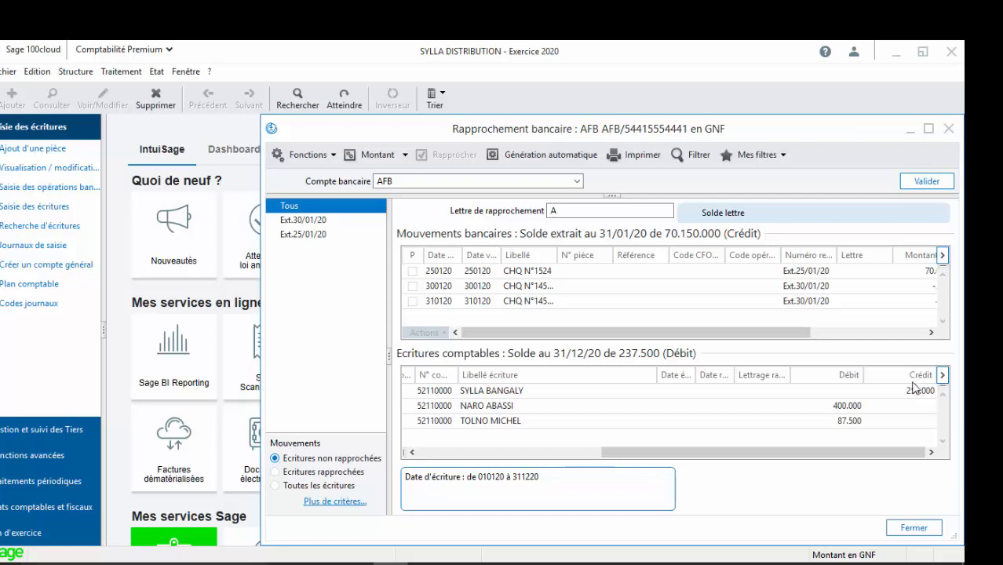
{"action": "left_click", "coordinate": [924, 333]}
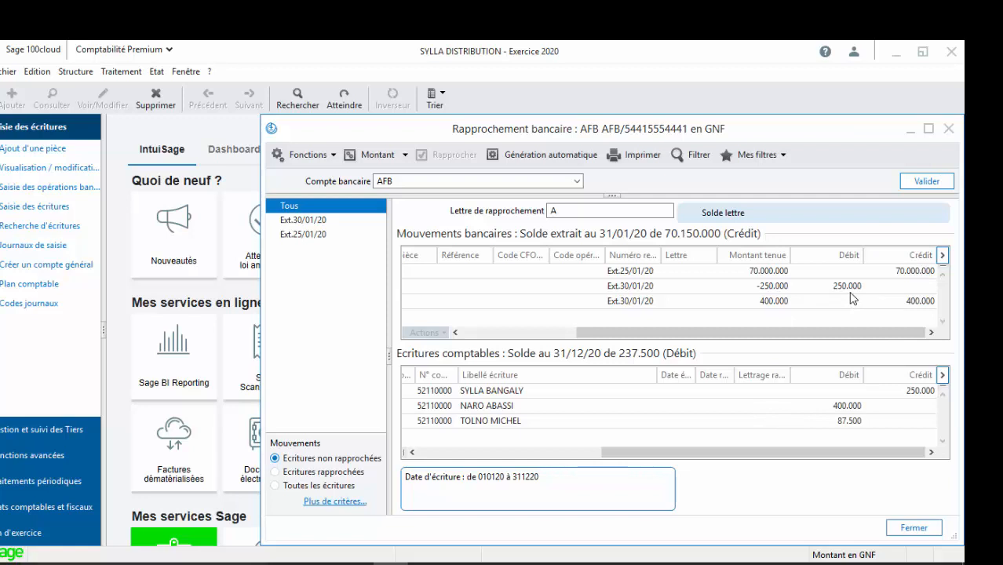
{"action": "left_click", "coordinate": [907, 391]}
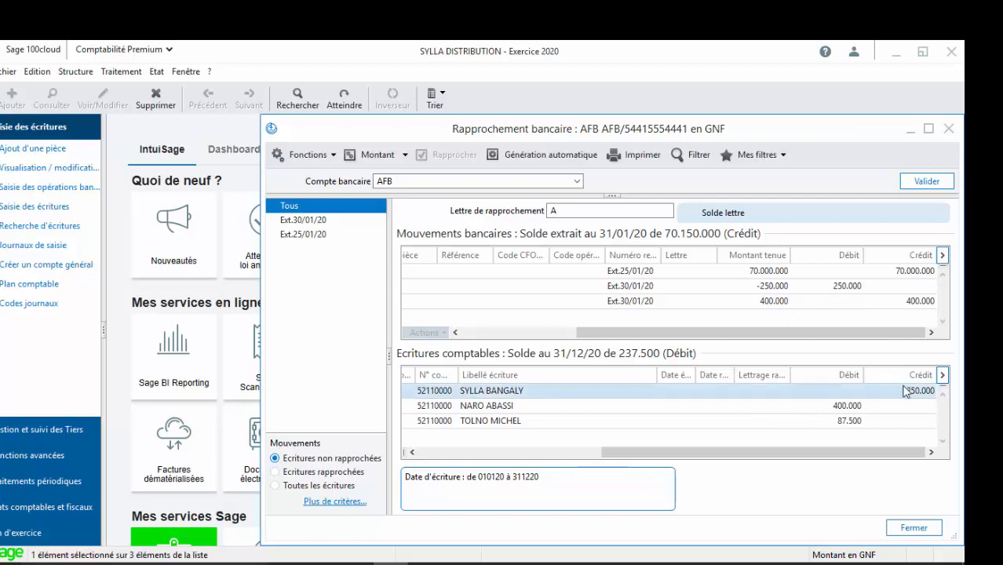
{"action": "left_click", "coordinate": [838, 306]}
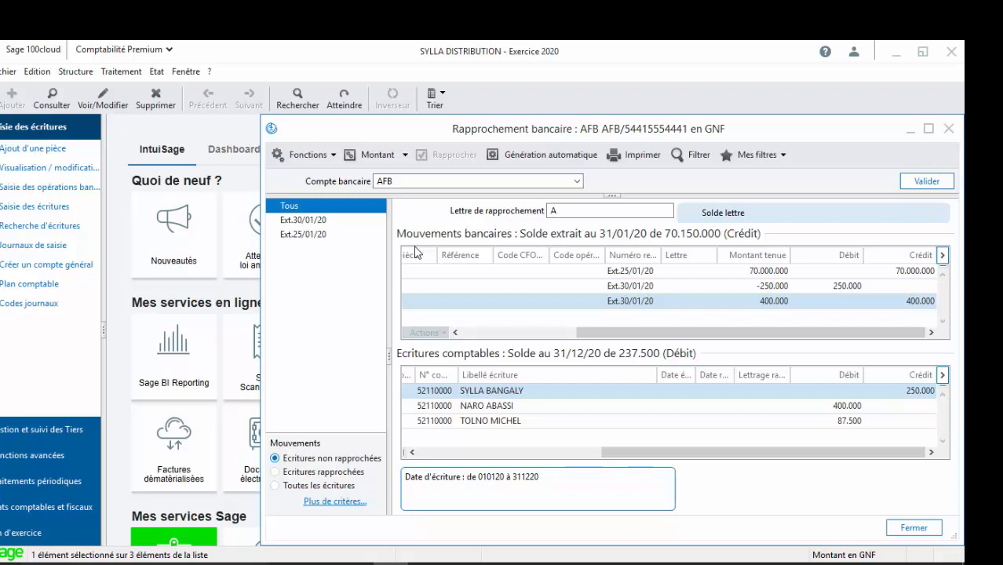
Step: Run the automatic reconciliation with matching power 50 for both extract movements and accounting entries, leaving the number of days blank
{"action": "left_click", "coordinate": [334, 156]}
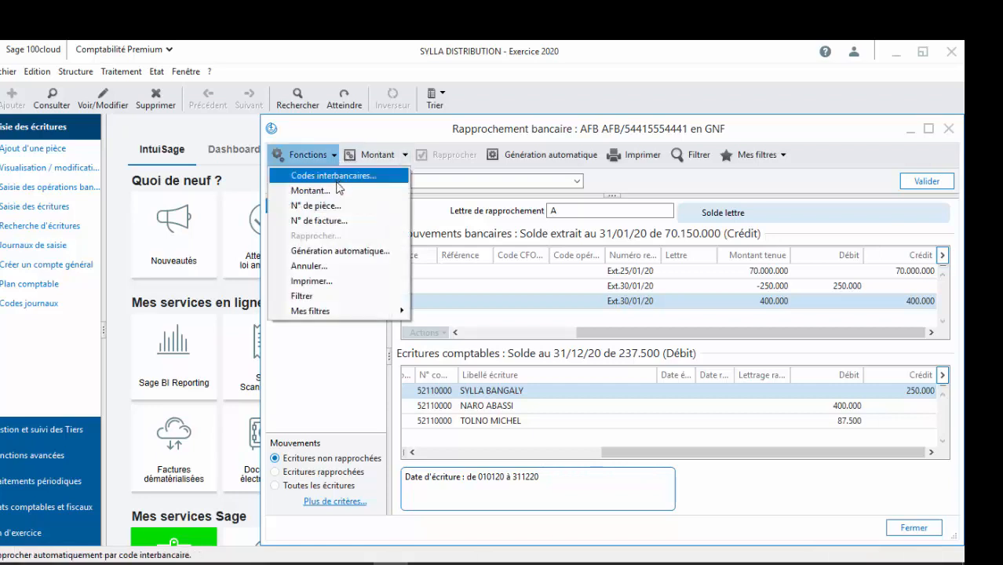
{"action": "left_click", "coordinate": [340, 250]}
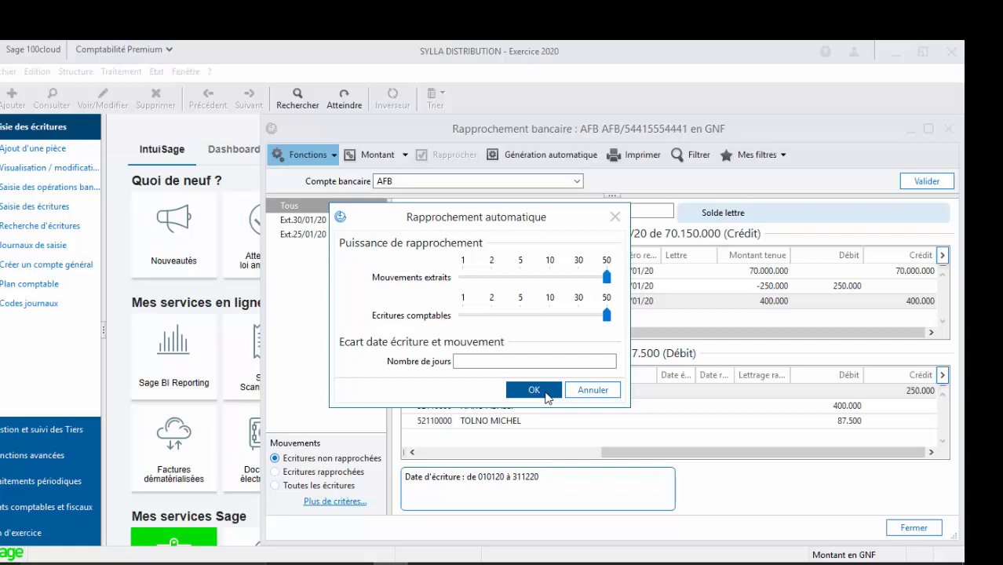
{"action": "left_click", "coordinate": [546, 393]}
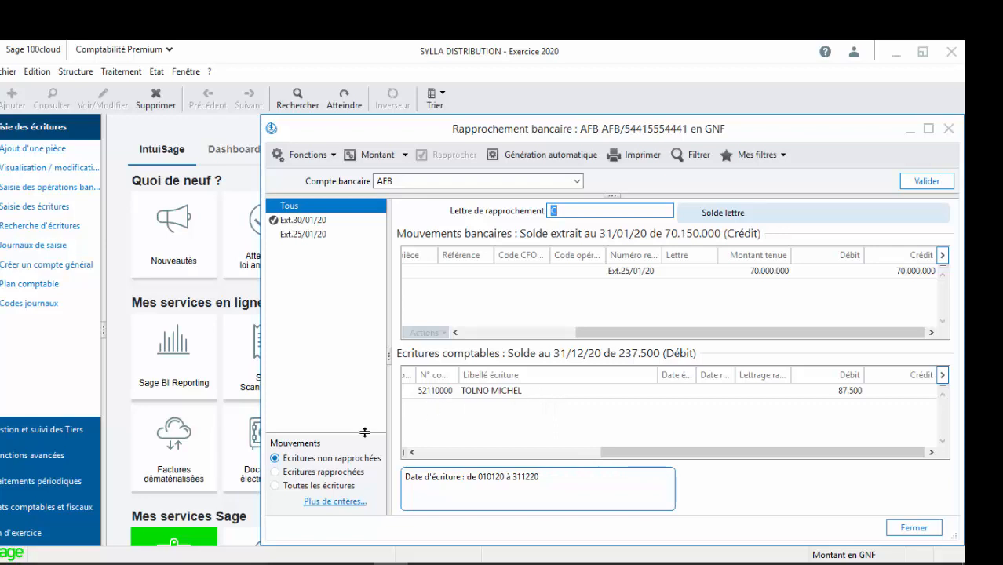
Step: Check the reconciliation letters and details of the reconciled items, and close the reconciliation after returning to the unreconciled entries
{"action": "left_click", "coordinate": [353, 475]}
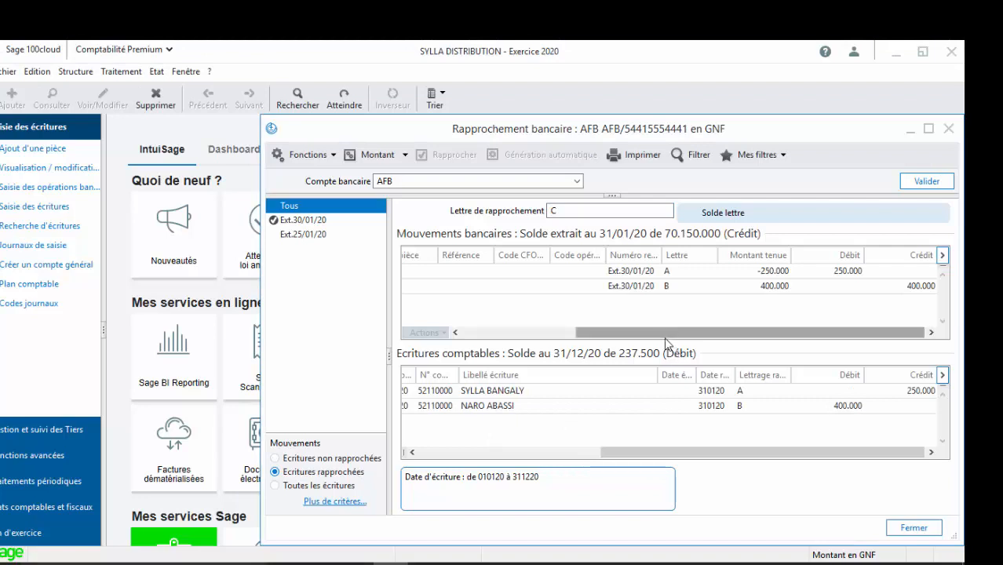
{"action": "left_click_drag", "start_coordinate": [653, 333], "coordinate": [539, 343]}
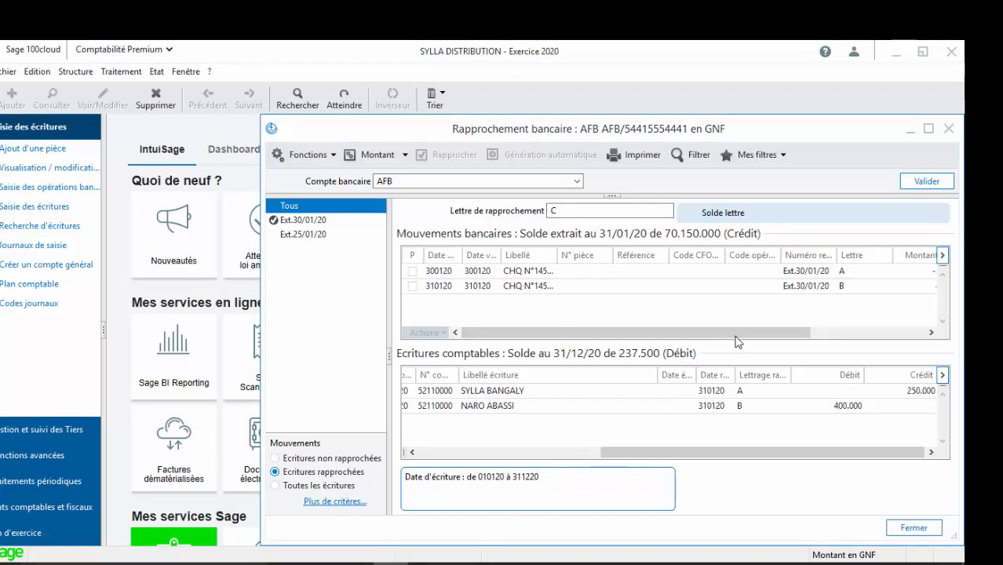
{"action": "left_click_drag", "start_coordinate": [739, 342], "coordinate": [863, 331]}
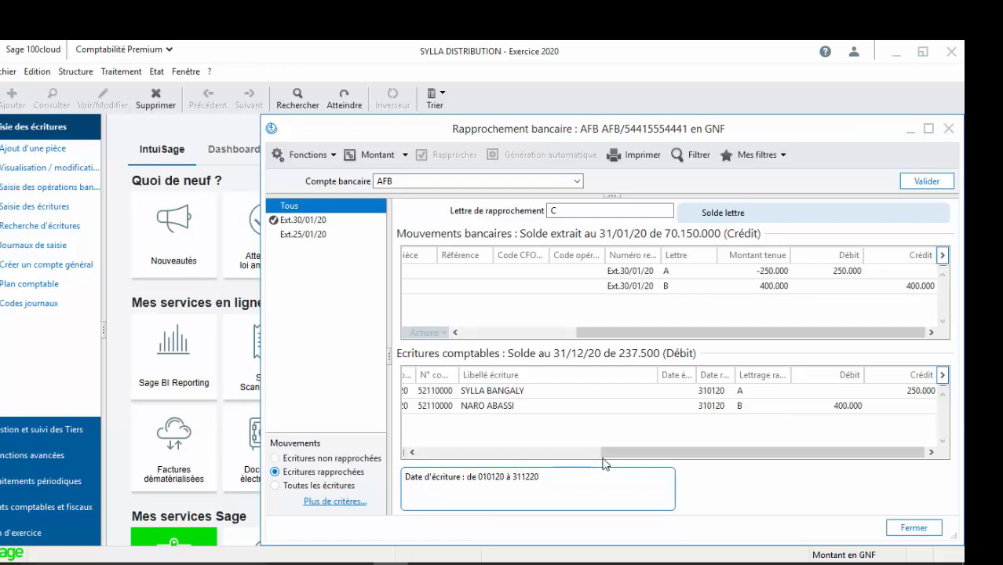
{"action": "left_click_drag", "start_coordinate": [626, 459], "coordinate": [496, 434]}
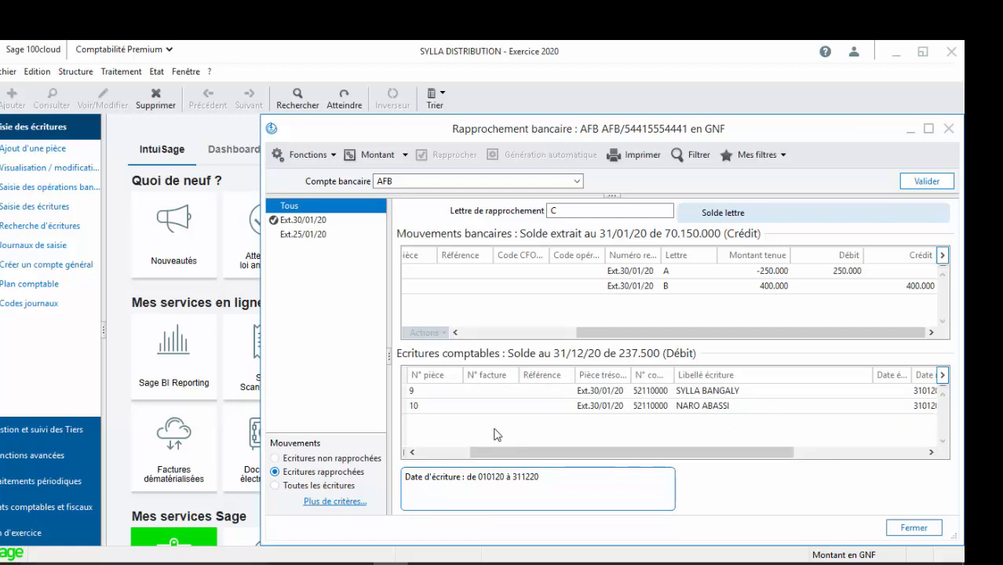
{"action": "left_click", "coordinate": [336, 458]}
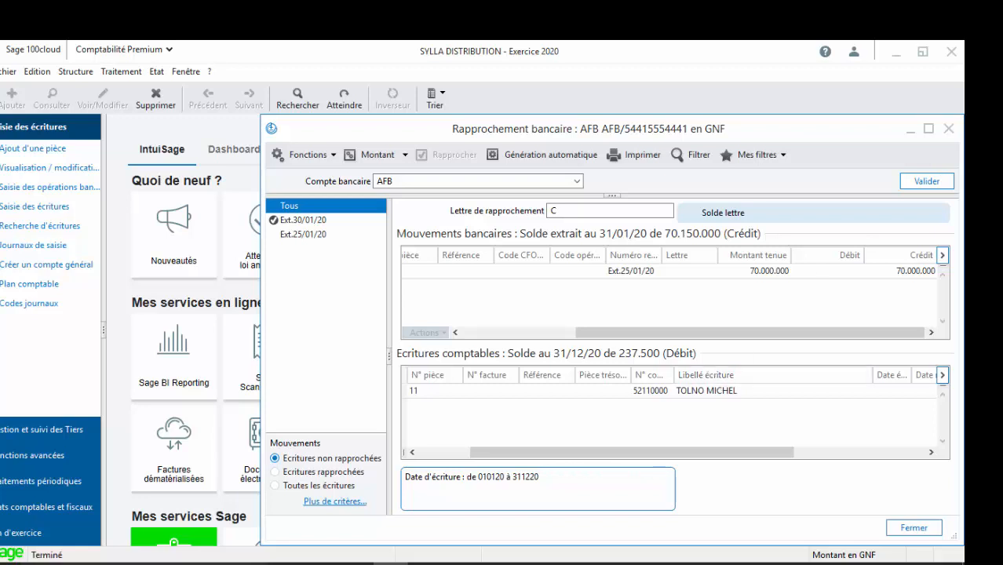
{"action": "left_click", "coordinate": [948, 130]}
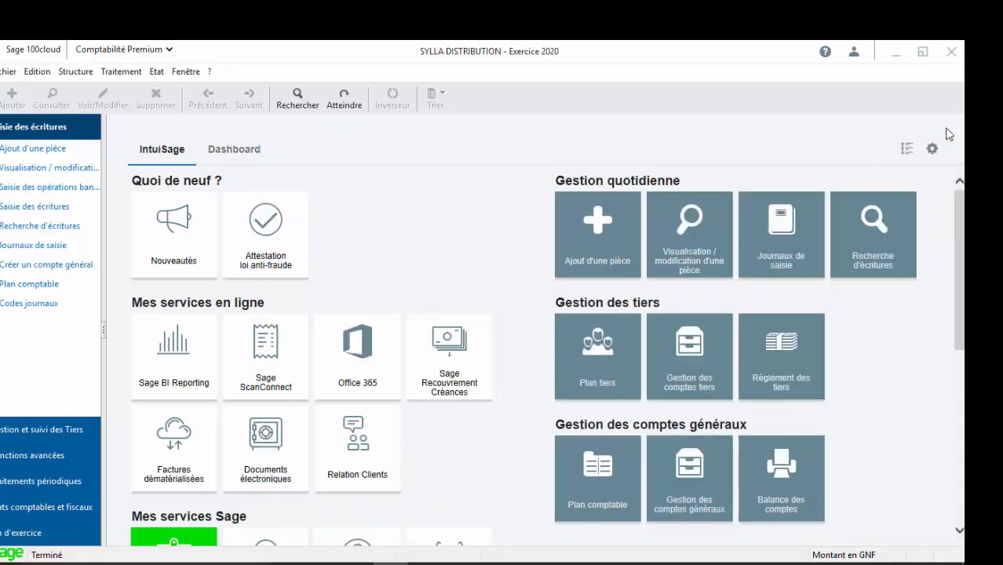